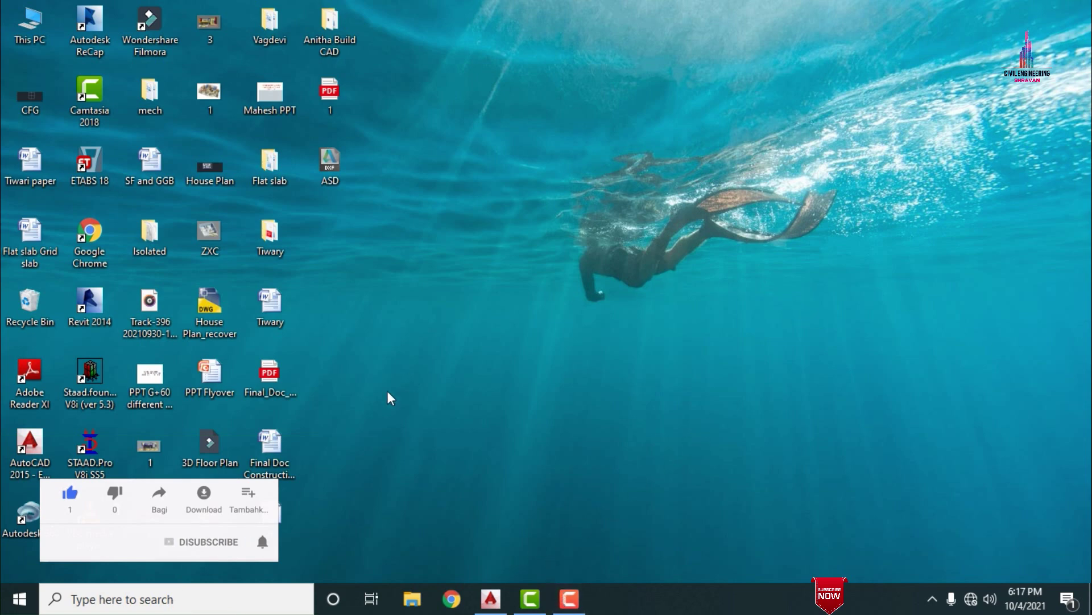
Restore the AutoCAD house plan, recentre it, and erase the red solid hatch filling the columns
click(490, 599)
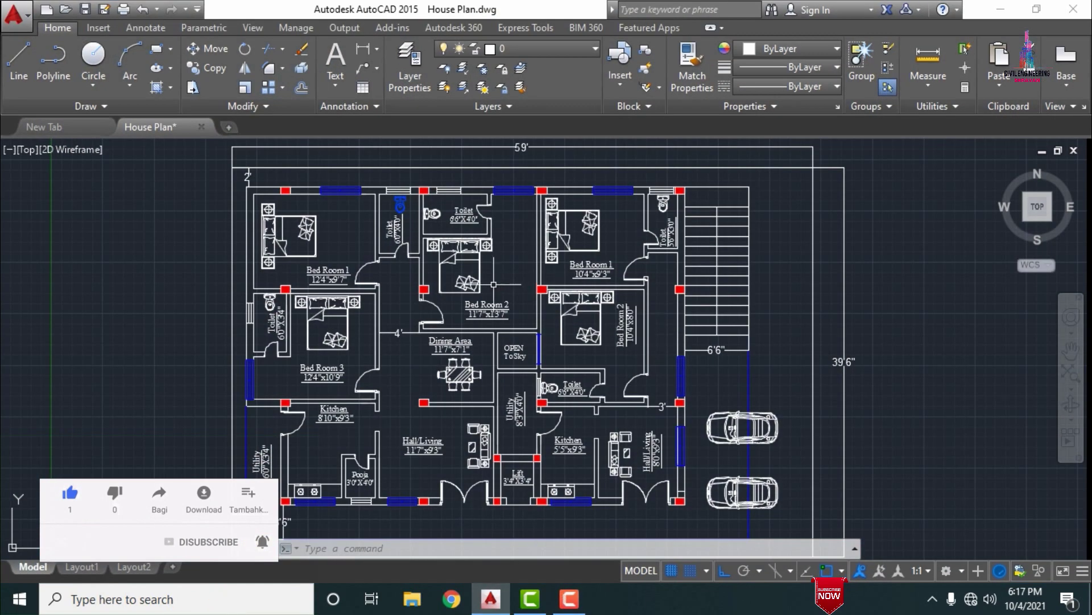
middle_drag(356, 298, 281, 276)
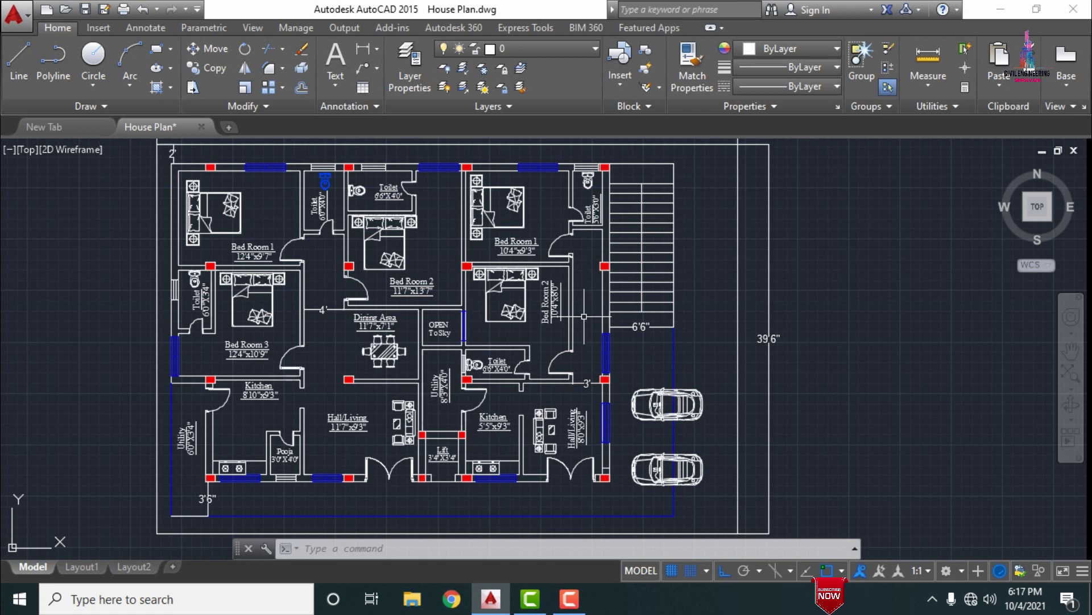
scroll(341, 175, up, 4)
click(341, 174)
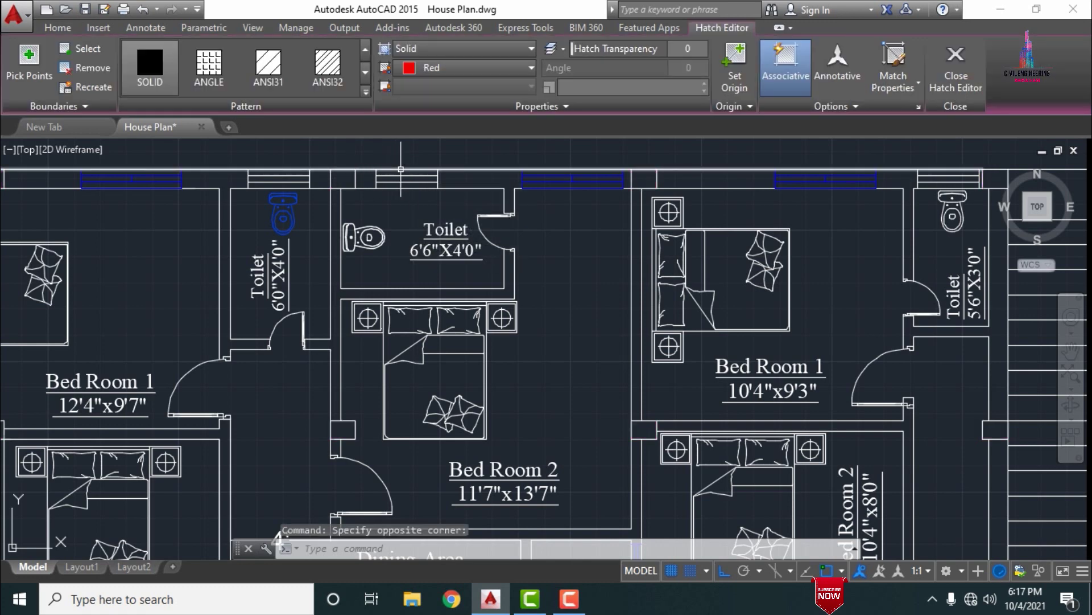
key(Delete)
scroll(401, 169, down, 5)
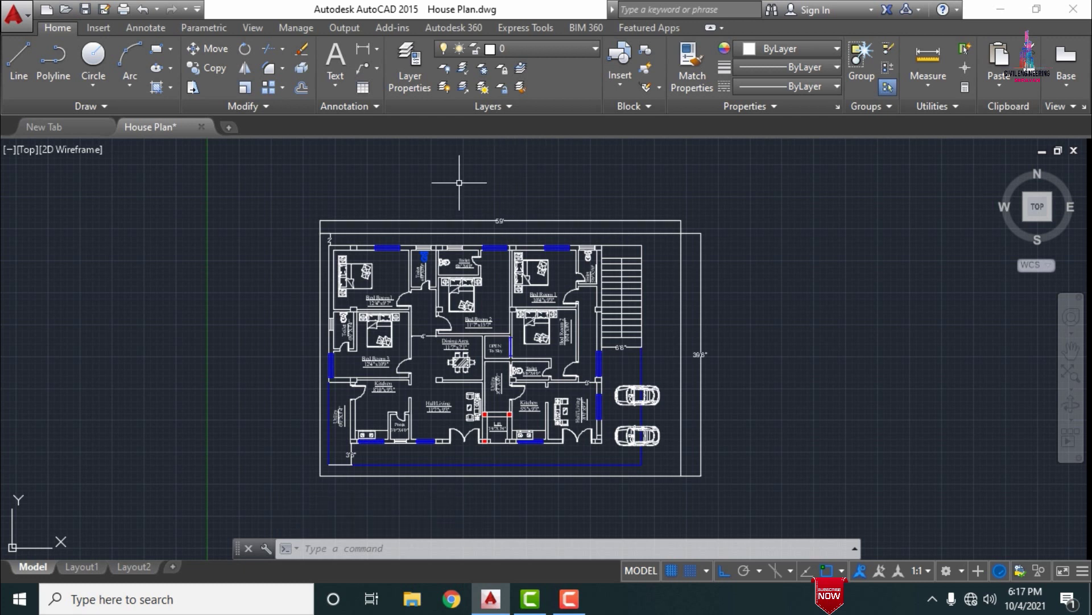
In the layer manager, create a new layer named Import with colour white
text(l)
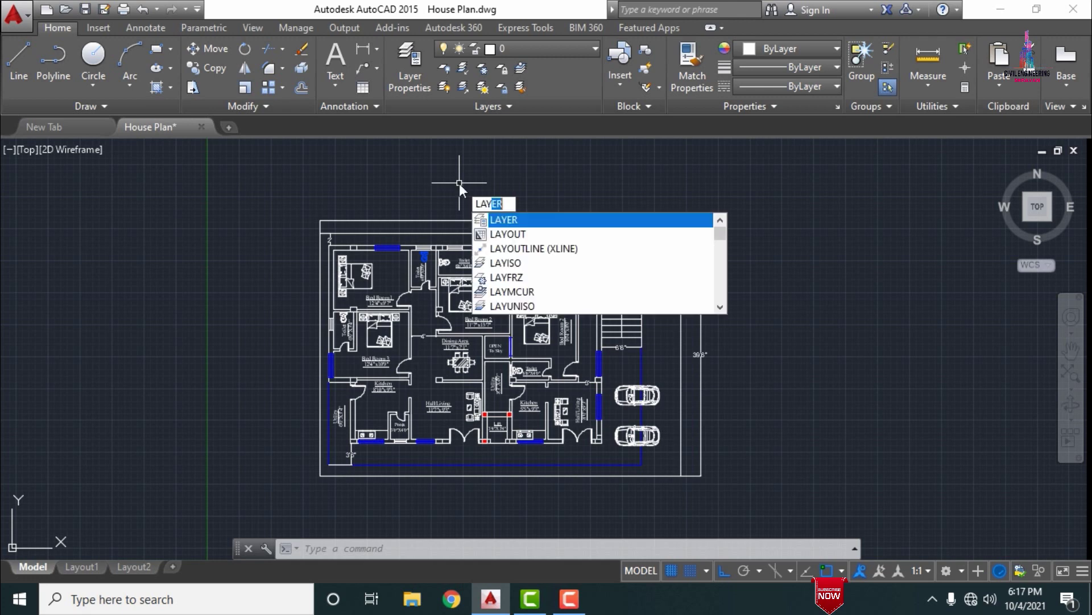
key(Return)
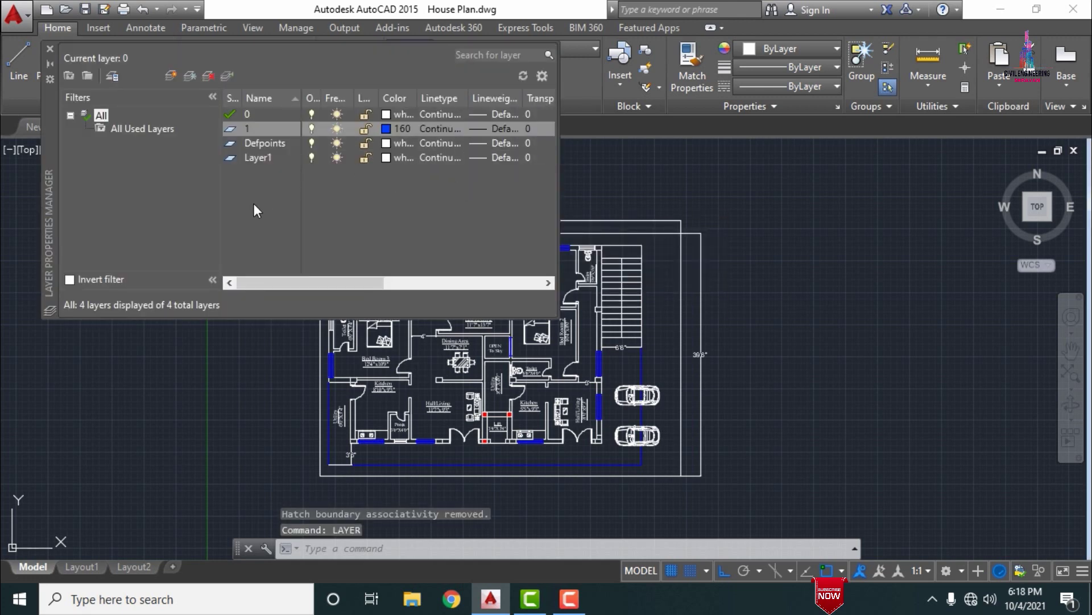
right_click(254, 205)
click(296, 242)
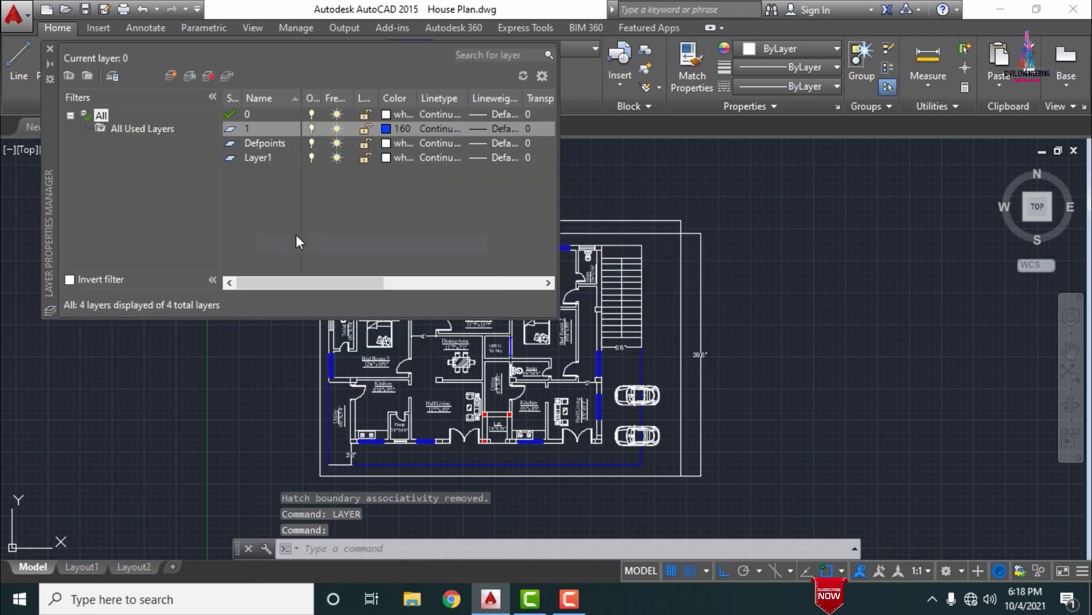
text(Import)
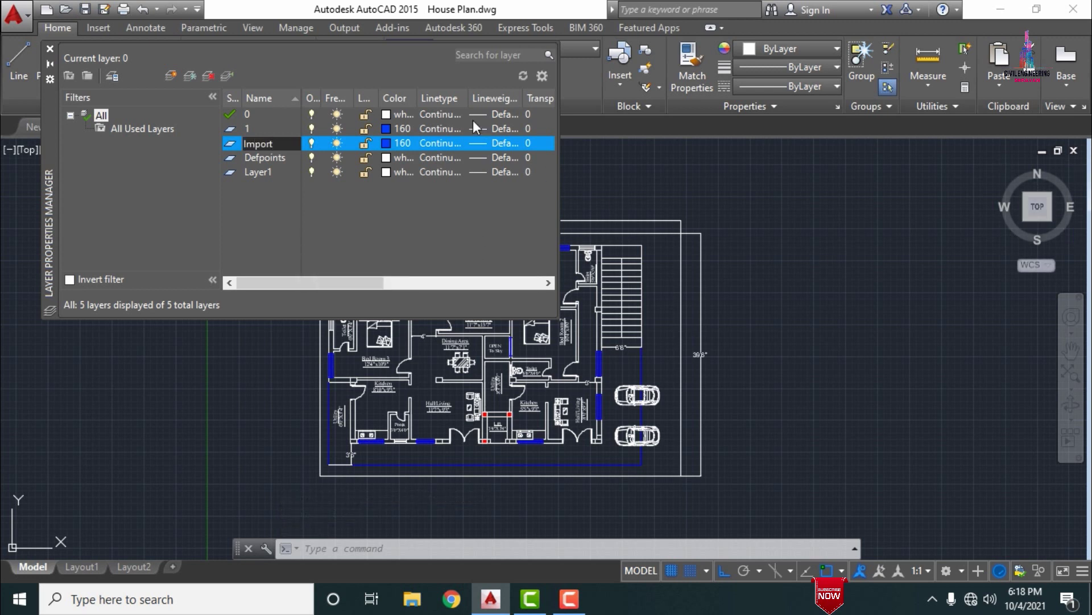
click(386, 144)
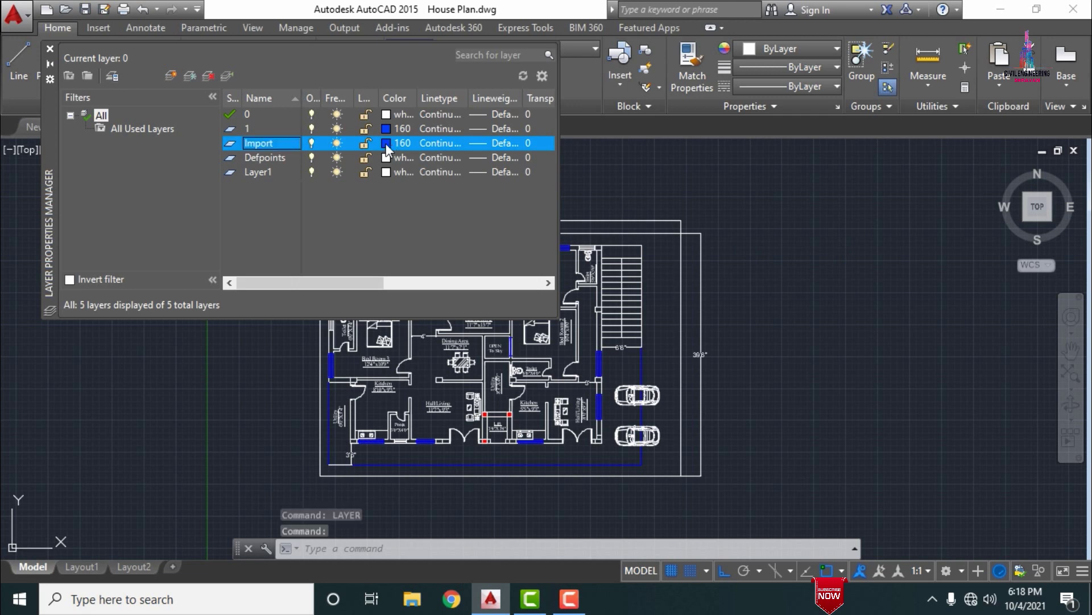
click(508, 336)
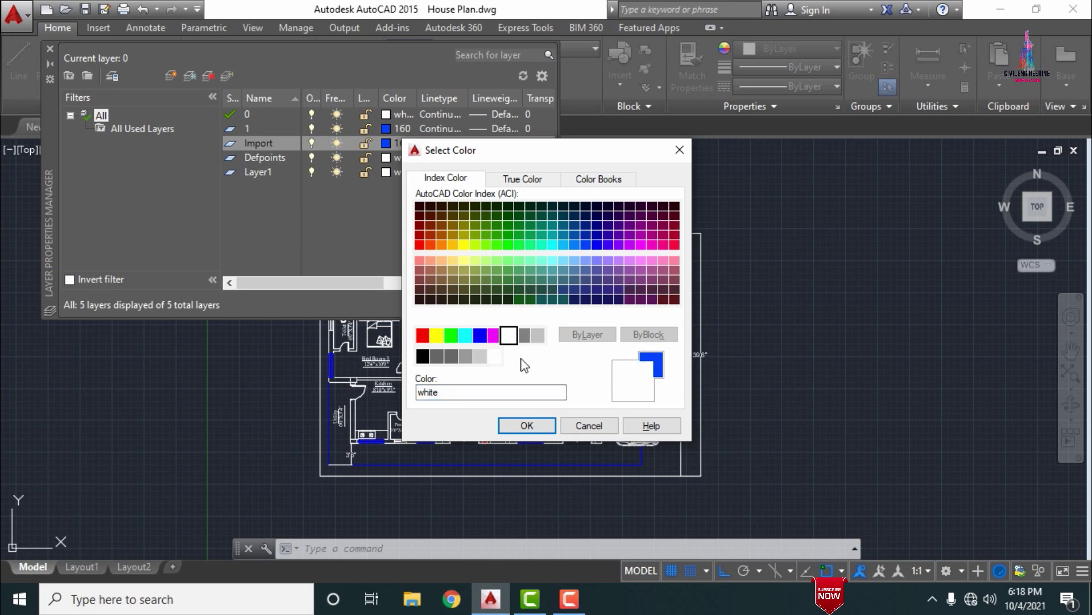
click(527, 425)
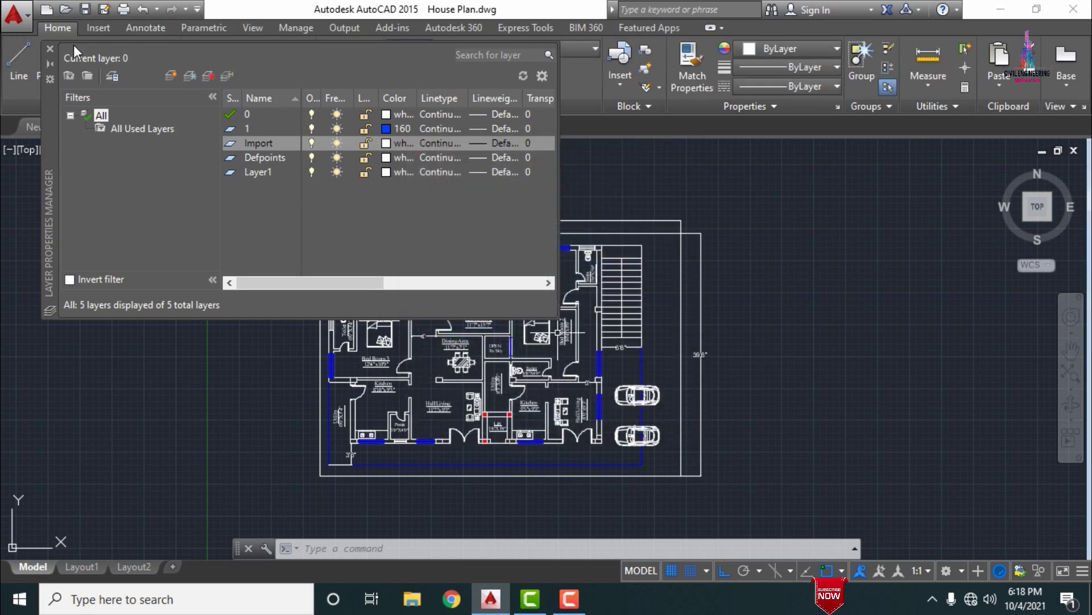
click(50, 49)
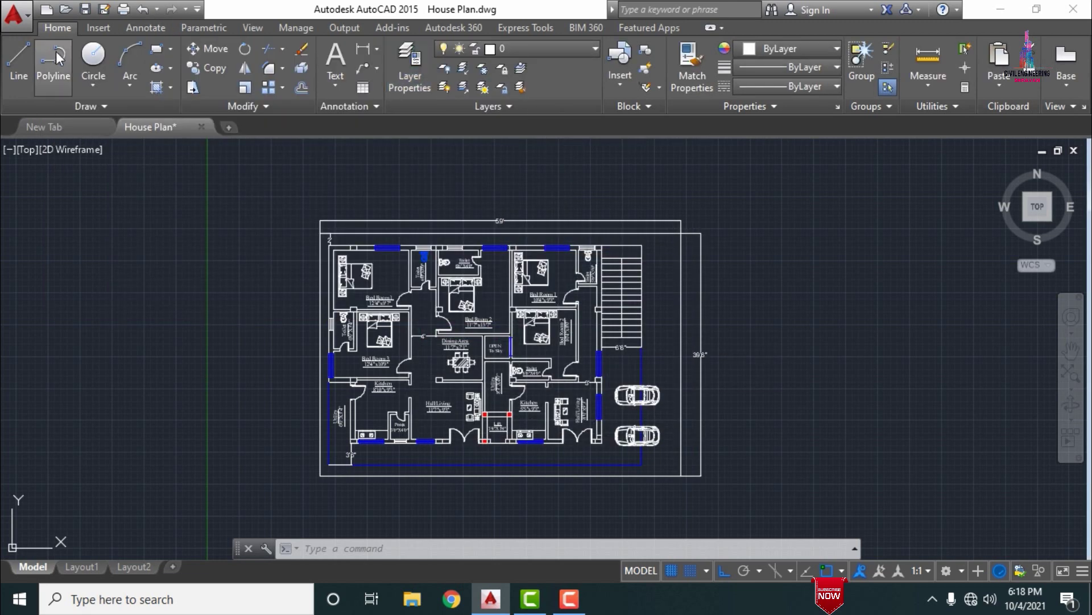
Make Import the current layer and draw a line from the top wall to the lower-left wall corner
click(519, 50)
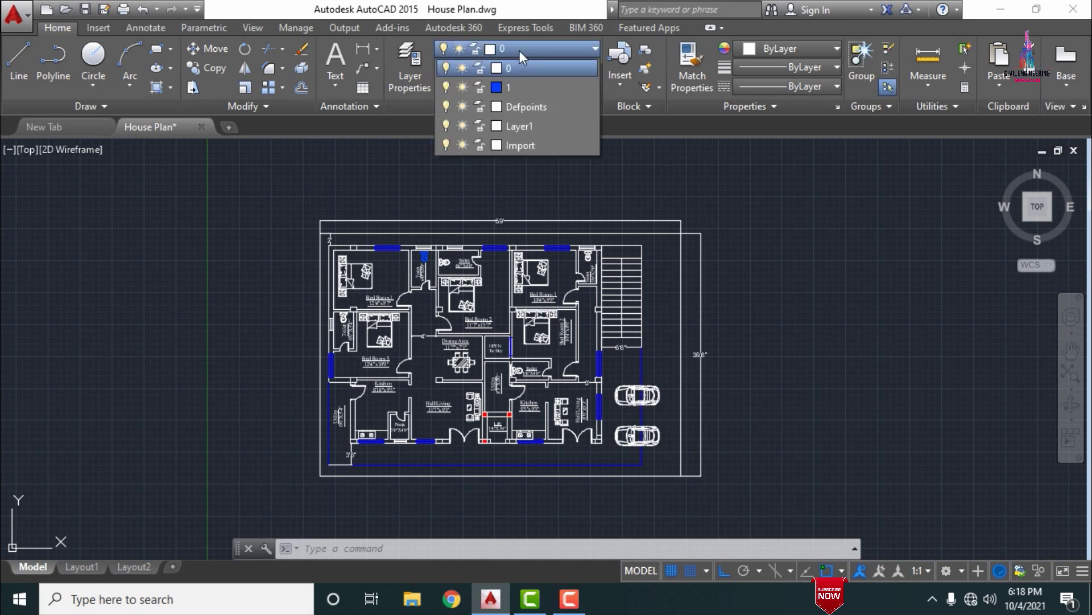
click(523, 146)
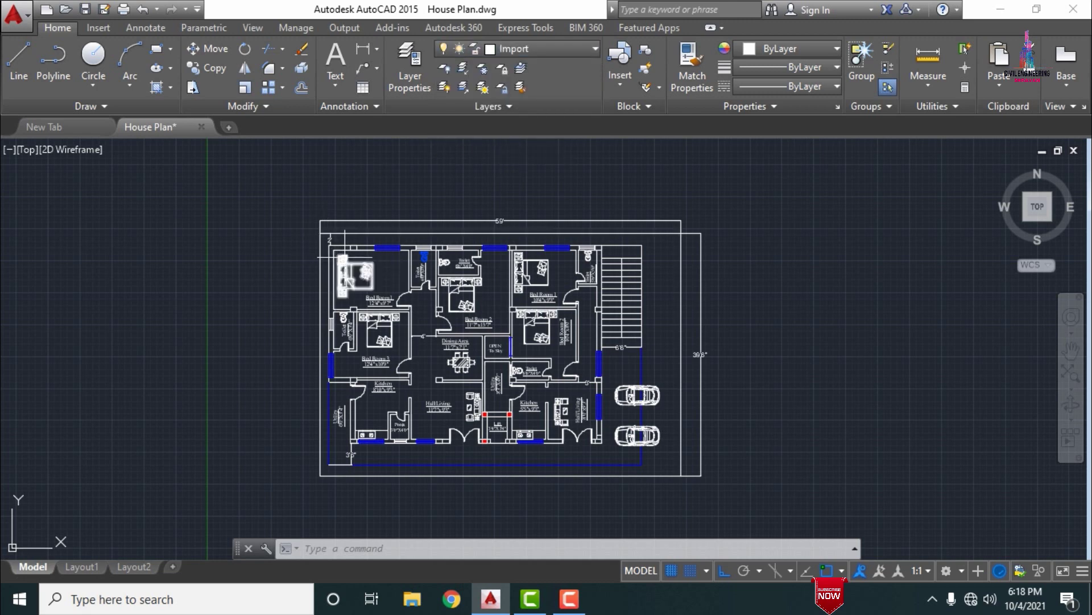
scroll(349, 251, up, 10)
text(L)
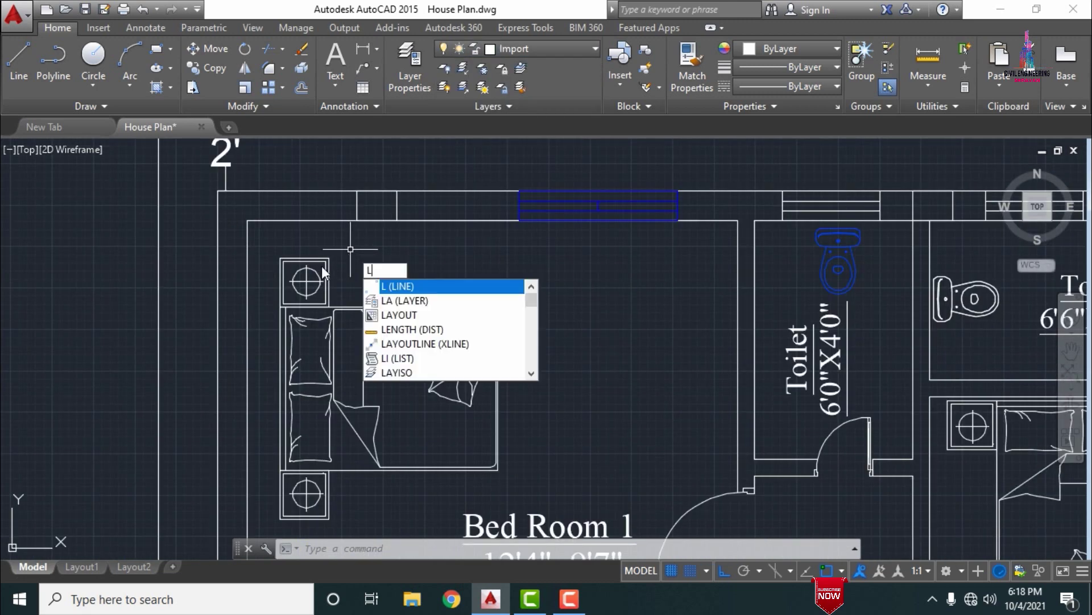
key(Return)
click(377, 191)
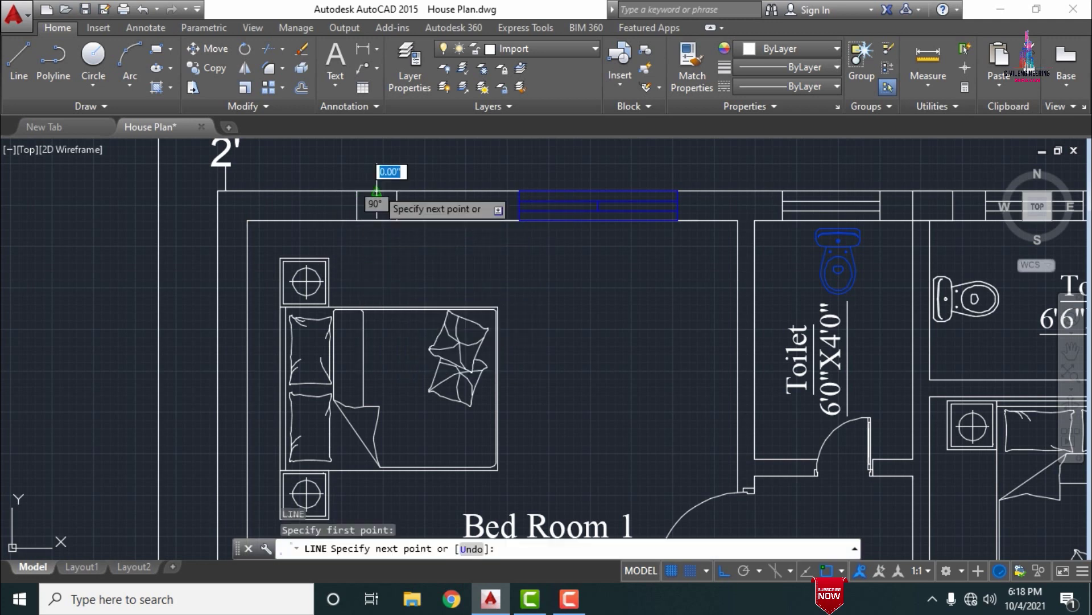
scroll(364, 194, down, 8)
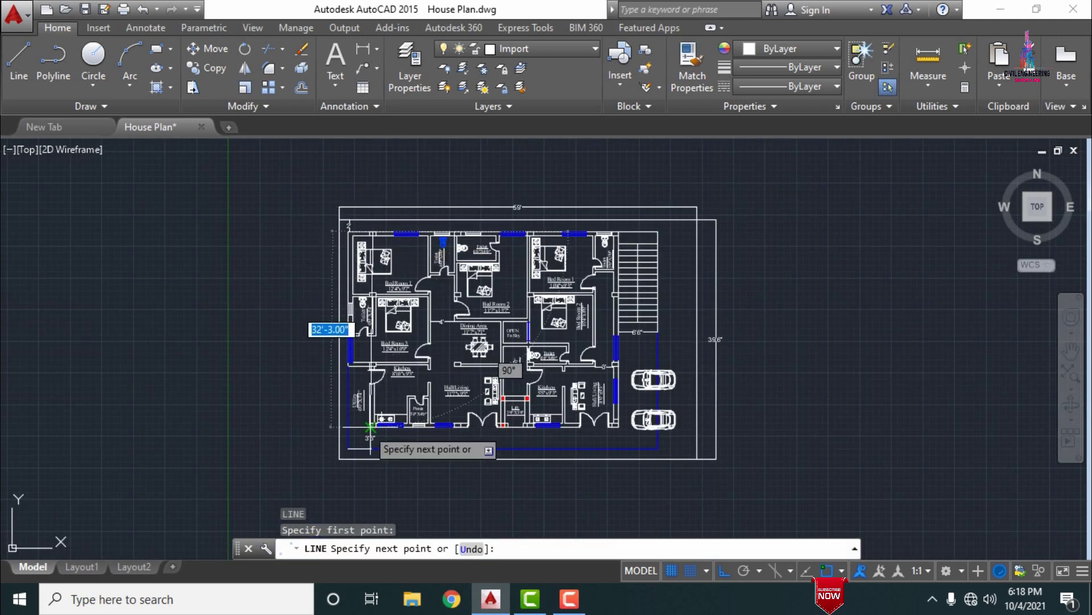
scroll(375, 430, up, 7)
click(324, 392)
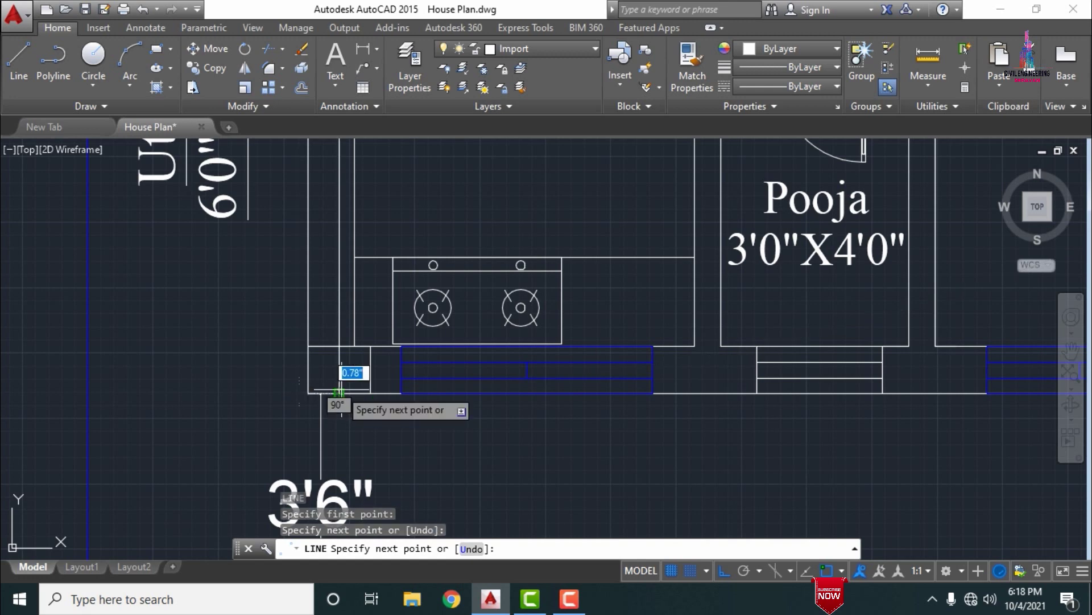
key(Escape)
Restart the line near the top-right wall, then cancel the unfinished attempts
scroll(344, 395, down, 6)
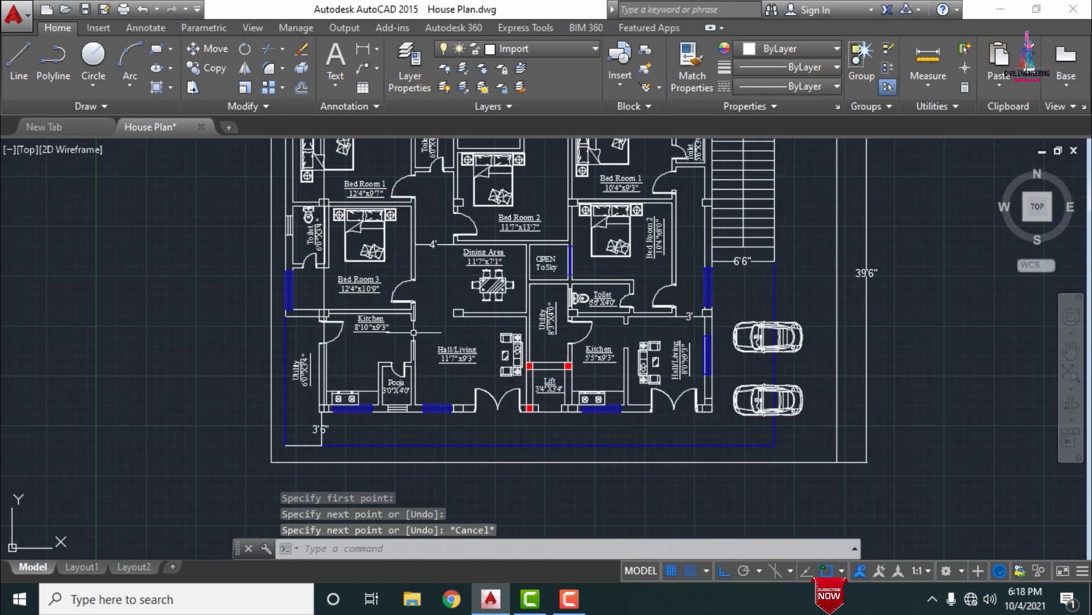
key(Return)
scroll(417, 331, down, 2)
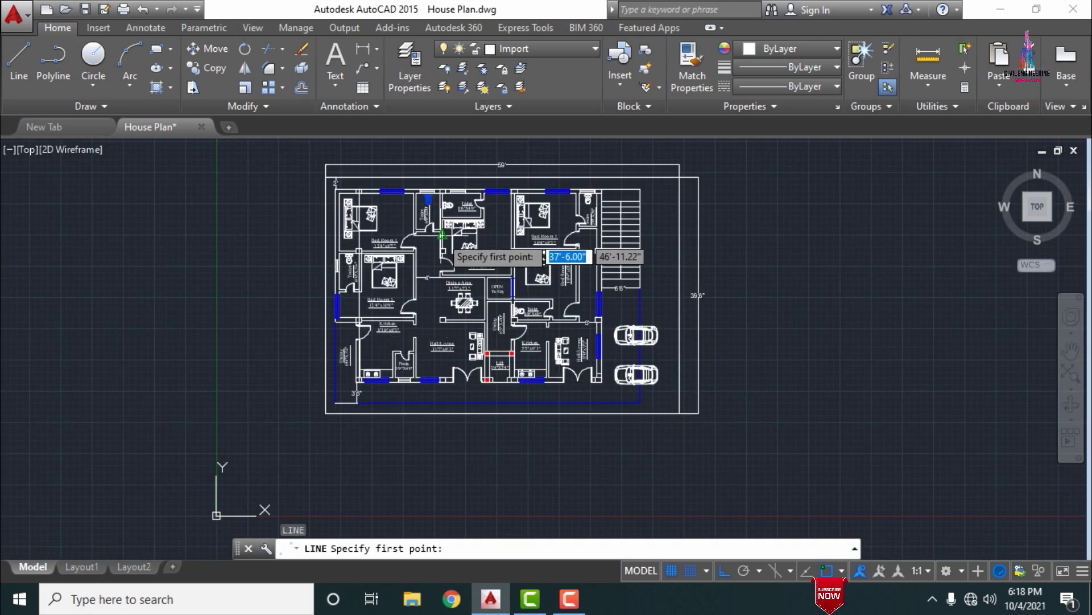
scroll(454, 182, up, 7)
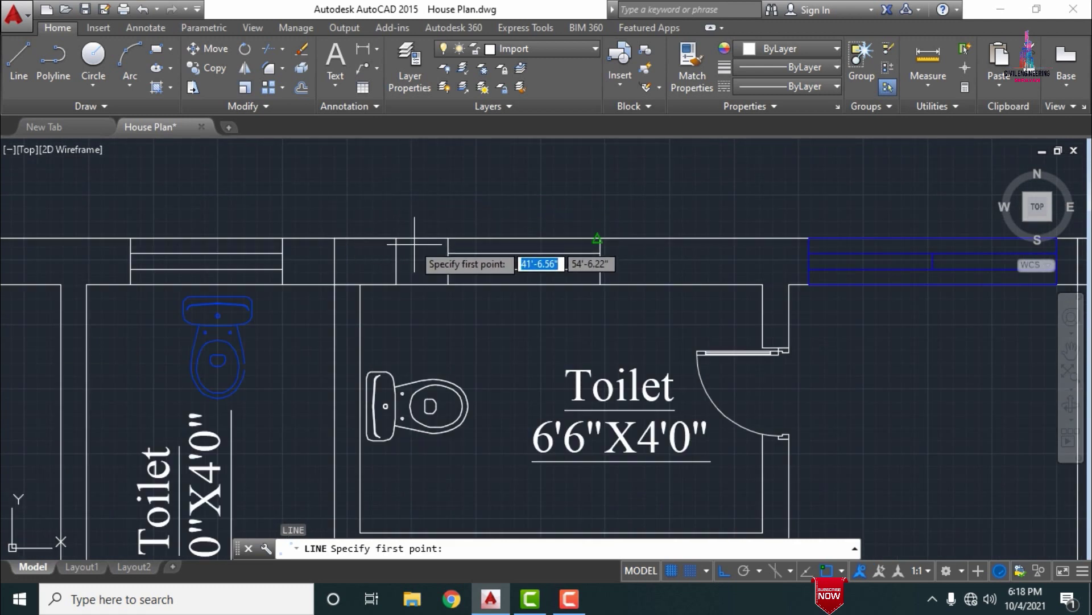
scroll(411, 225, down, 1)
scroll(393, 213, down, 4)
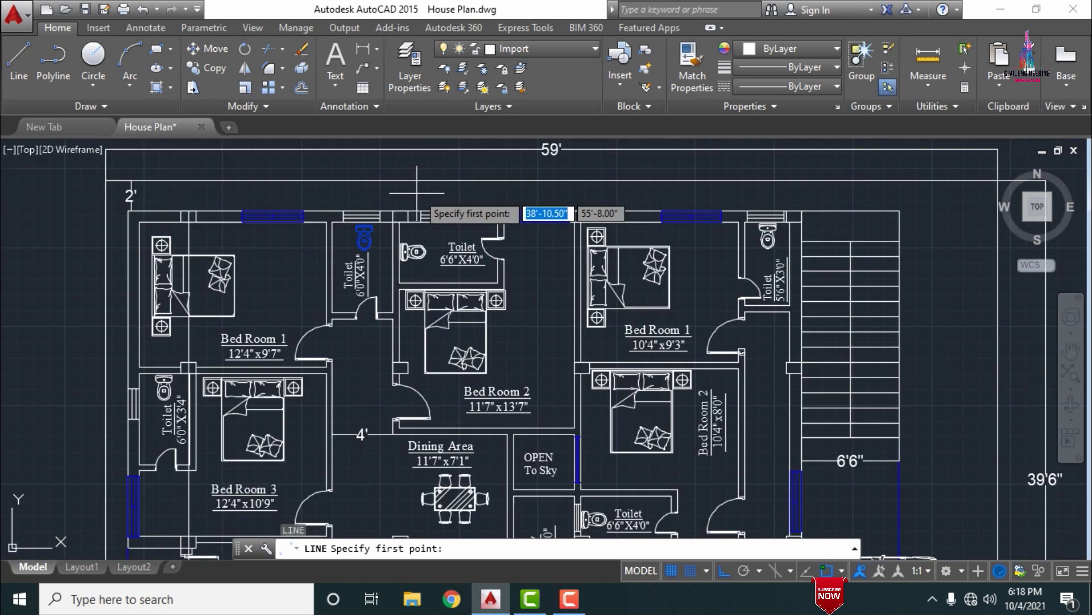
scroll(426, 244, up, 5)
key(Escape)
scroll(546, 341, down, 6)
key(Return)
scroll(560, 232, up, 3)
click(560, 231)
key(Escape)
scroll(569, 319, down, 3)
scroll(642, 412, up, 8)
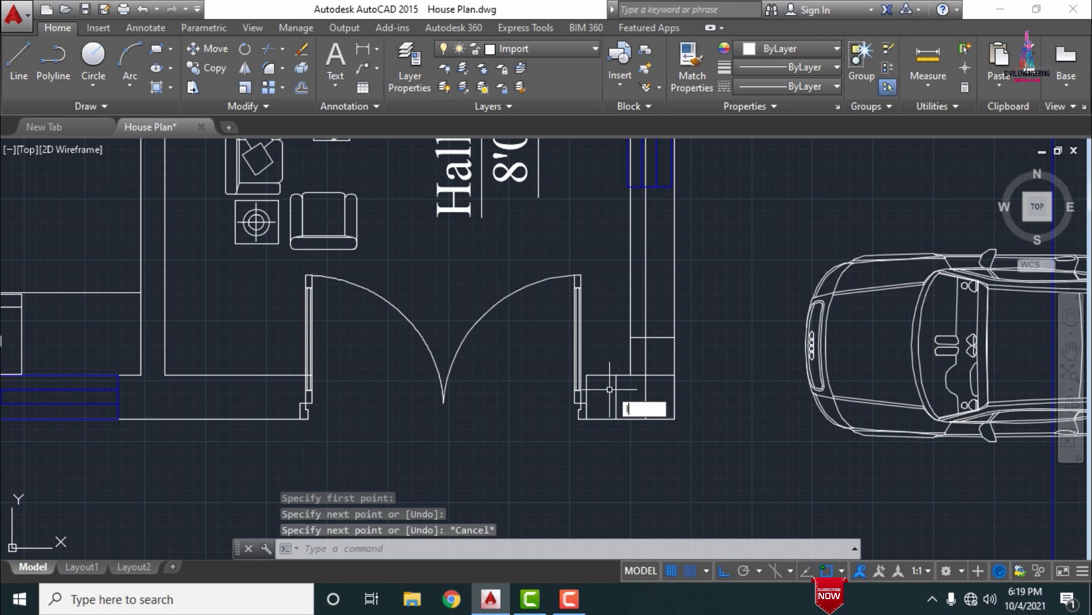
Draw a line from the wall corner by the door to the kitchen corner
key(Return)
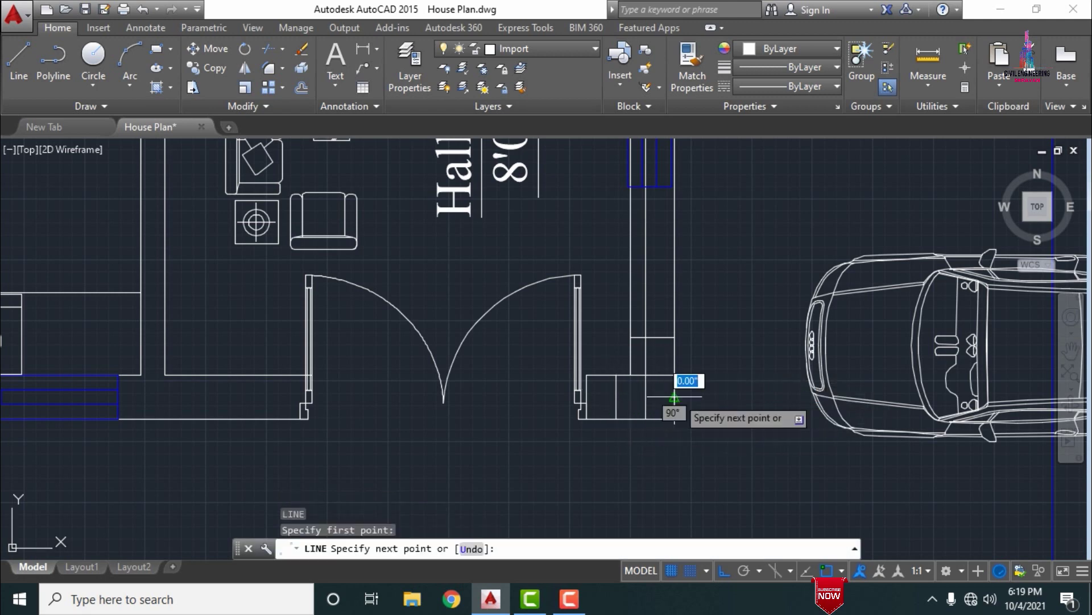
click(687, 393)
scroll(687, 392, down, 8)
scroll(353, 377, up, 8)
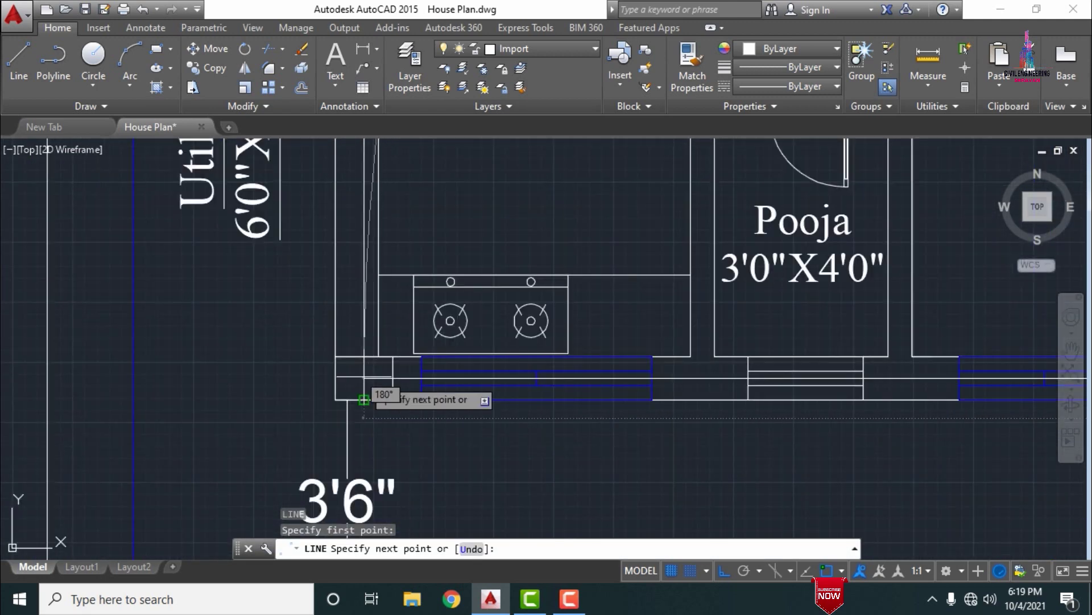
click(350, 376)
key(Escape)
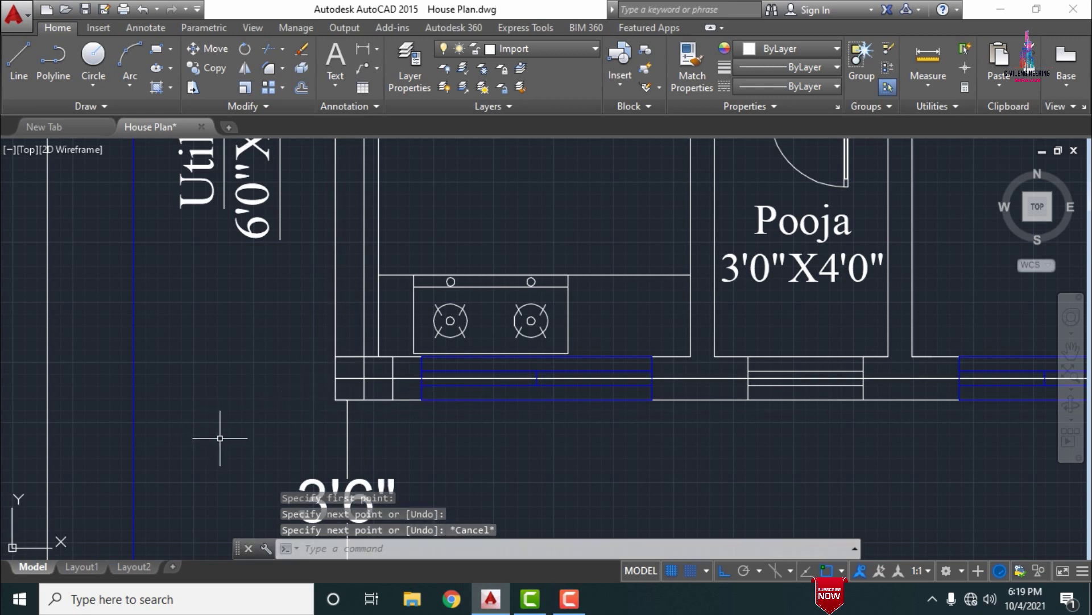
scroll(222, 441, down, 2)
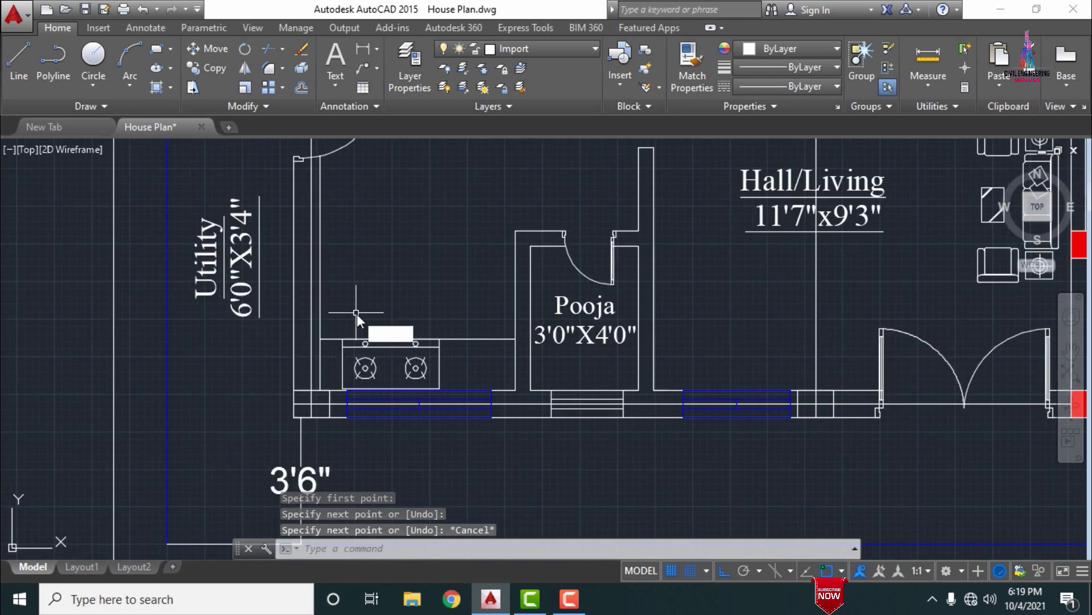
Start a line in the living area, end it, and pan out to see the whole floor plan
key(Return)
mouse_move(344, 259)
middle_down()
mouse_move(193, 454)
mouse_move(166, 425)
middle_up()
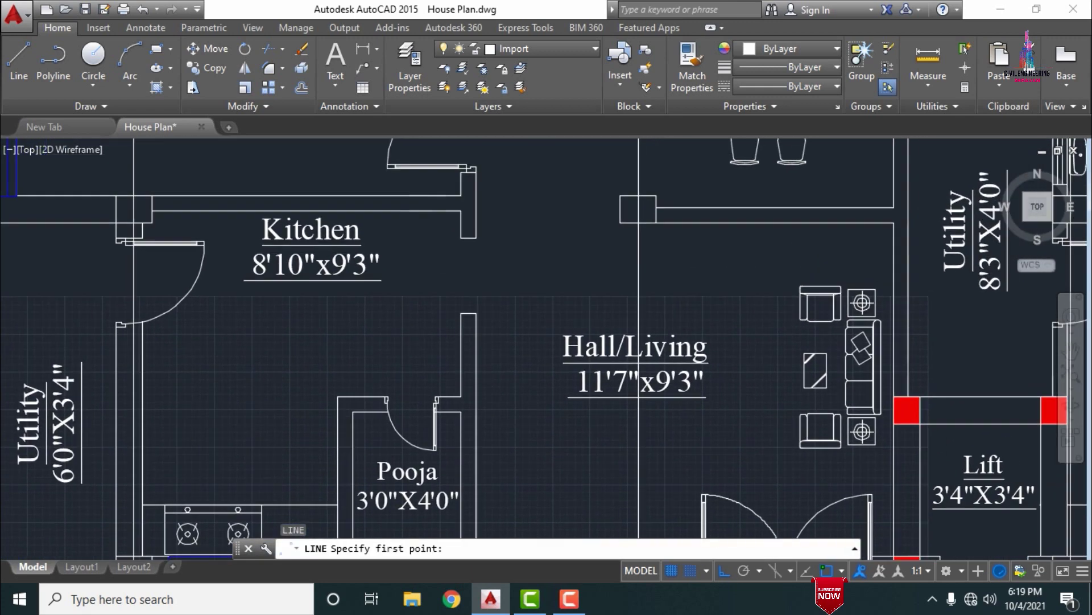
scroll(348, 433, down, 4)
scroll(761, 316, up, 6)
click(760, 316)
scroll(261, 285, down, 3)
scroll(276, 434, up, 3)
scroll(131, 307, down, 4)
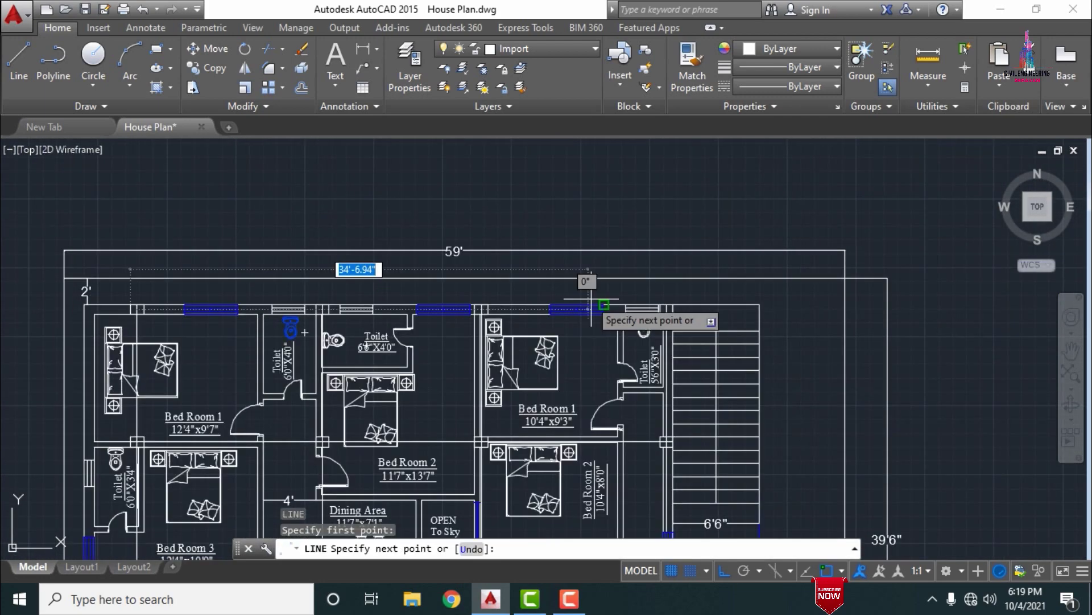
key(Escape)
scroll(680, 321, up, 6)
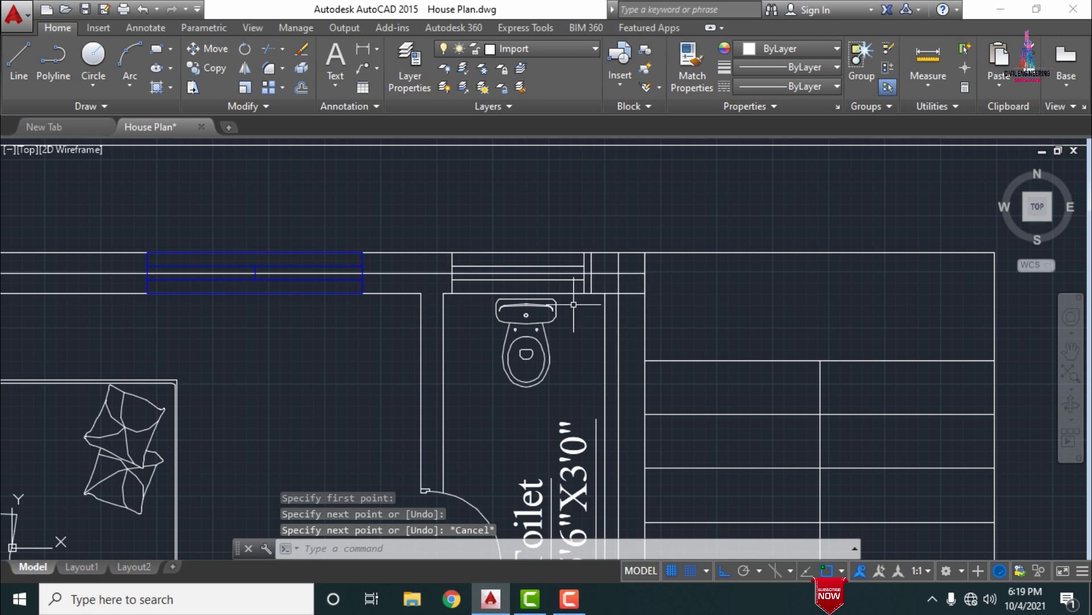
scroll(804, 234, down, 5)
middle_drag(737, 195, 741, 133)
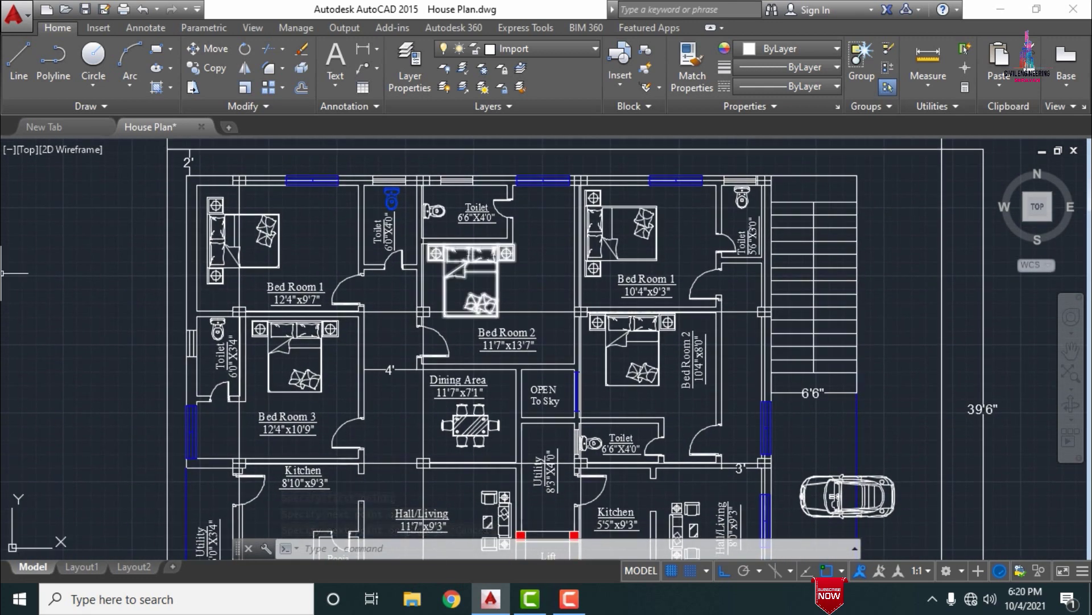
scroll(161, 246, down, 2)
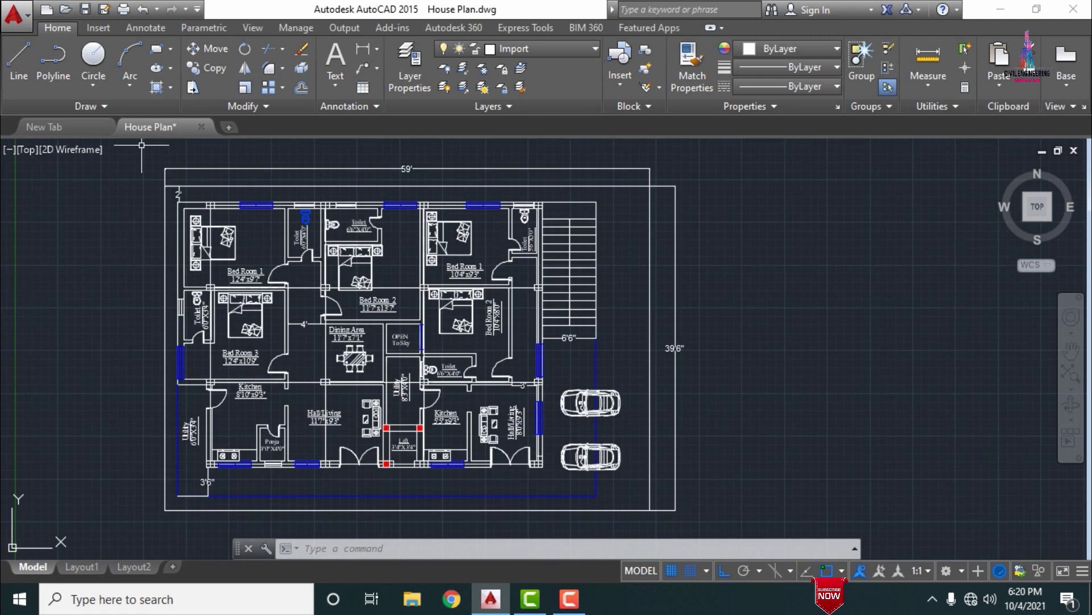
Turn off layer 0 to hide the house plan
click(527, 49)
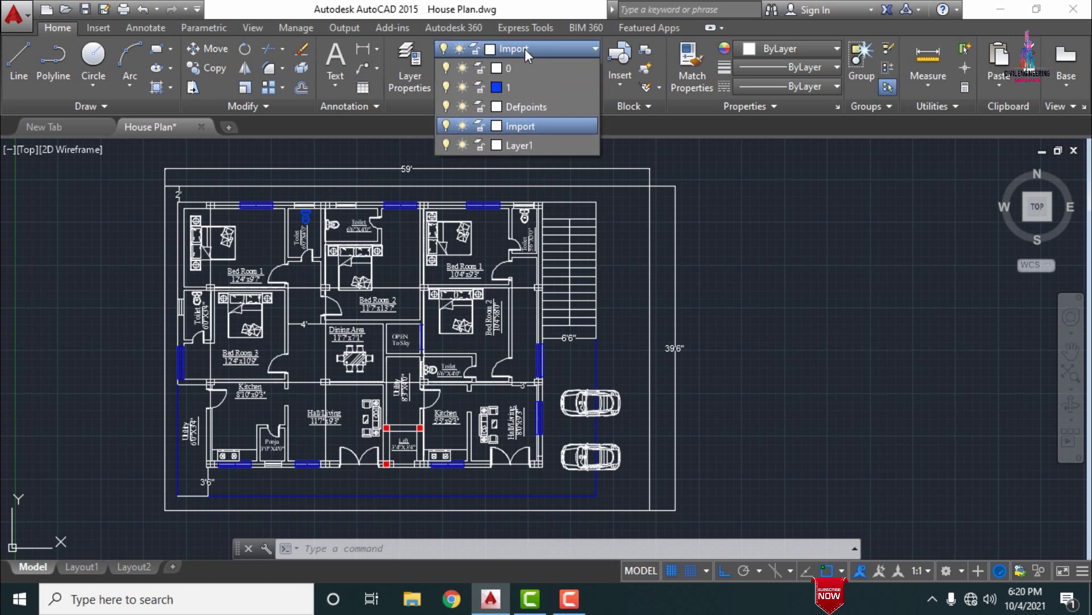
click(445, 67)
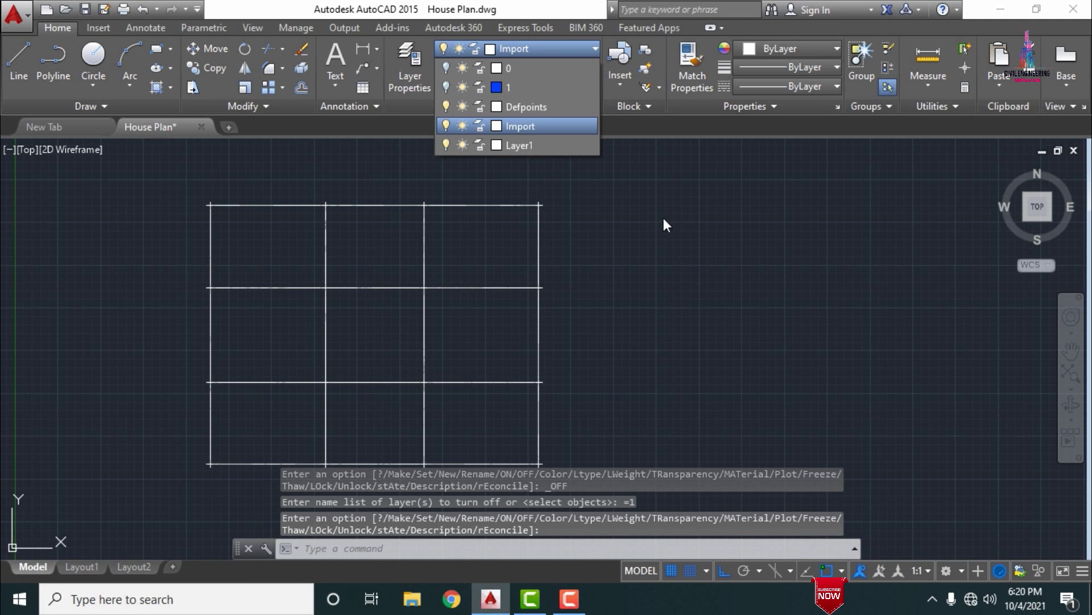
key(Escape)
Move the traced grid lines by their bottom-left corner to an empty area right of the plan
text(m)
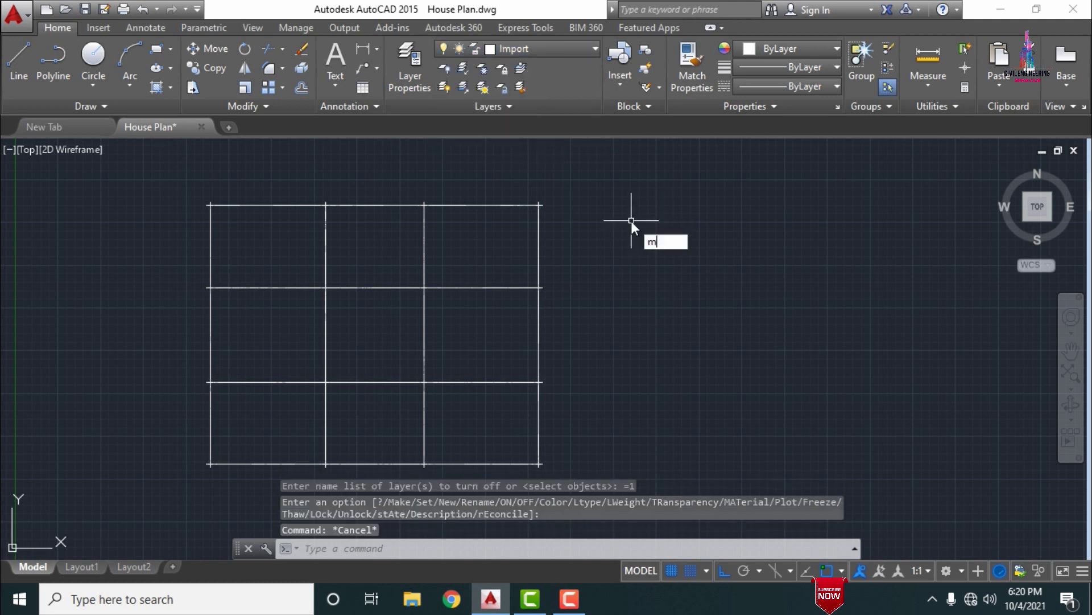
key(Return)
mouse_move(164, 170)
mouse_down()
mouse_move(385, 165)
mouse_move(517, 175)
mouse_move(530, 199)
mouse_move(616, 269)
mouse_move(596, 410)
mouse_move(557, 469)
mouse_move(486, 505)
mouse_move(153, 501)
mouse_up()
mouse_move(191, 180)
mouse_down()
mouse_move(587, 160)
mouse_move(630, 353)
mouse_move(438, 519)
mouse_up()
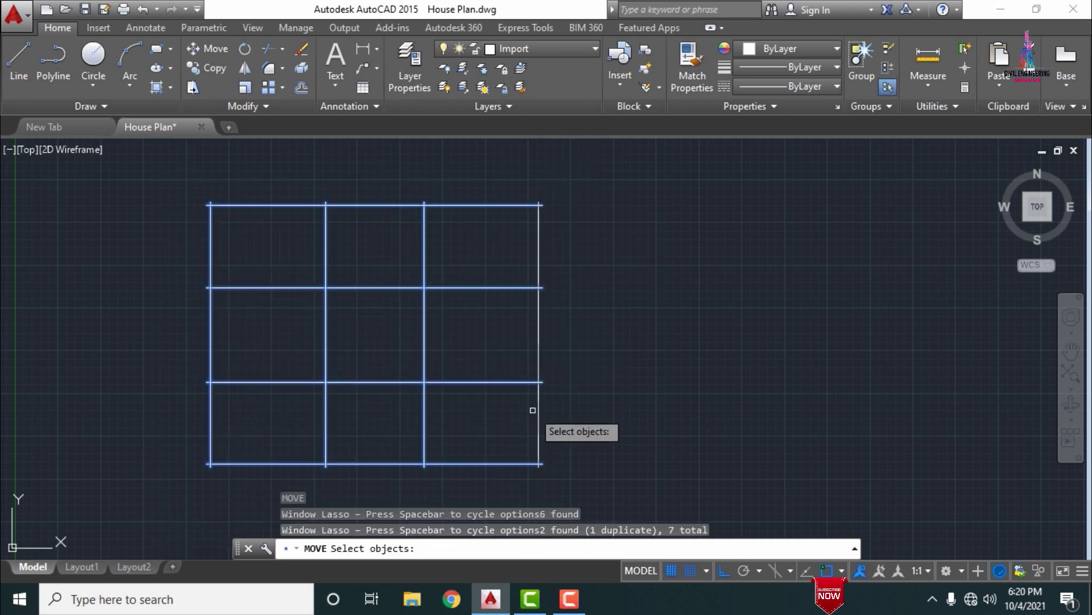
click(539, 415)
key(Return)
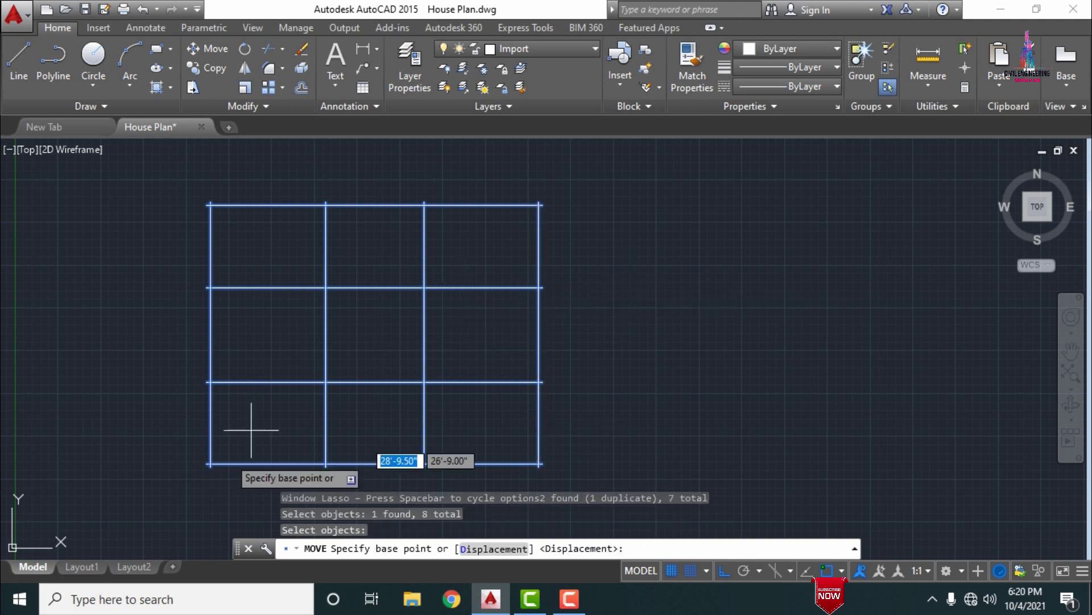
click(209, 463)
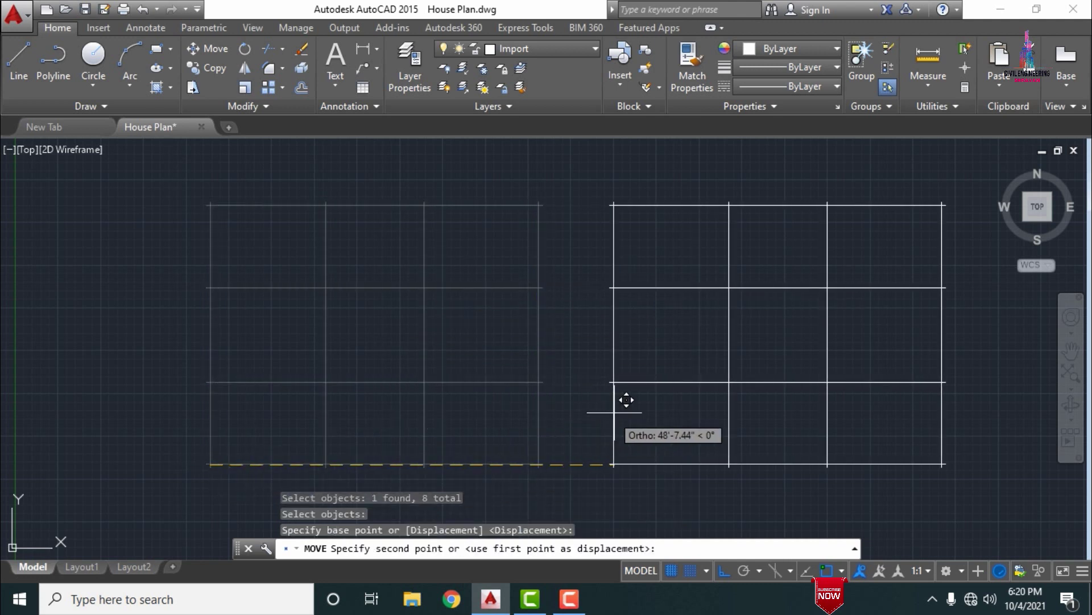
scroll(588, 407, down, 3)
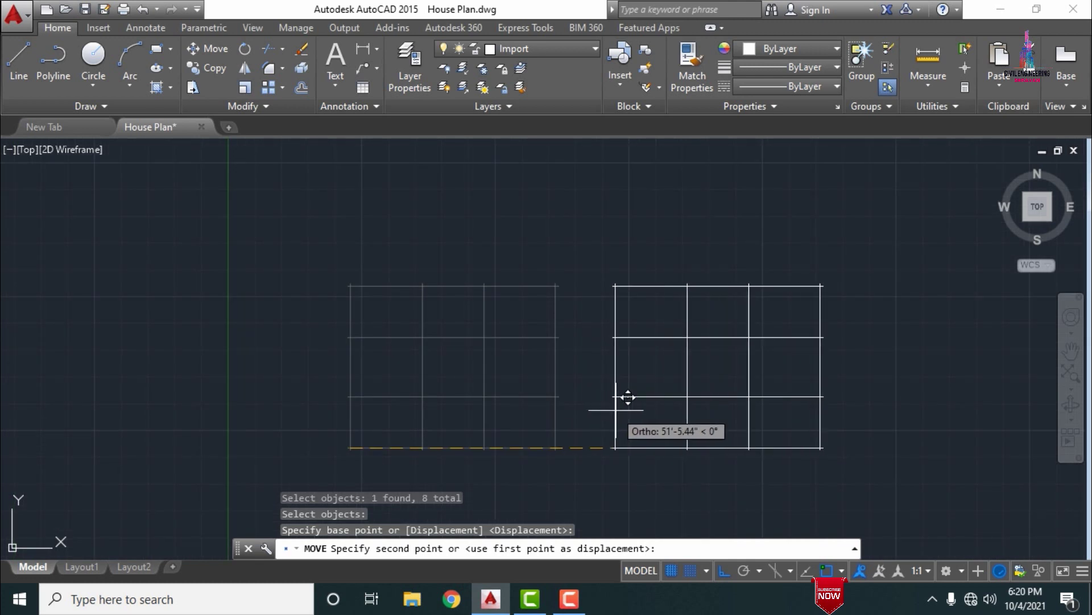
click(667, 409)
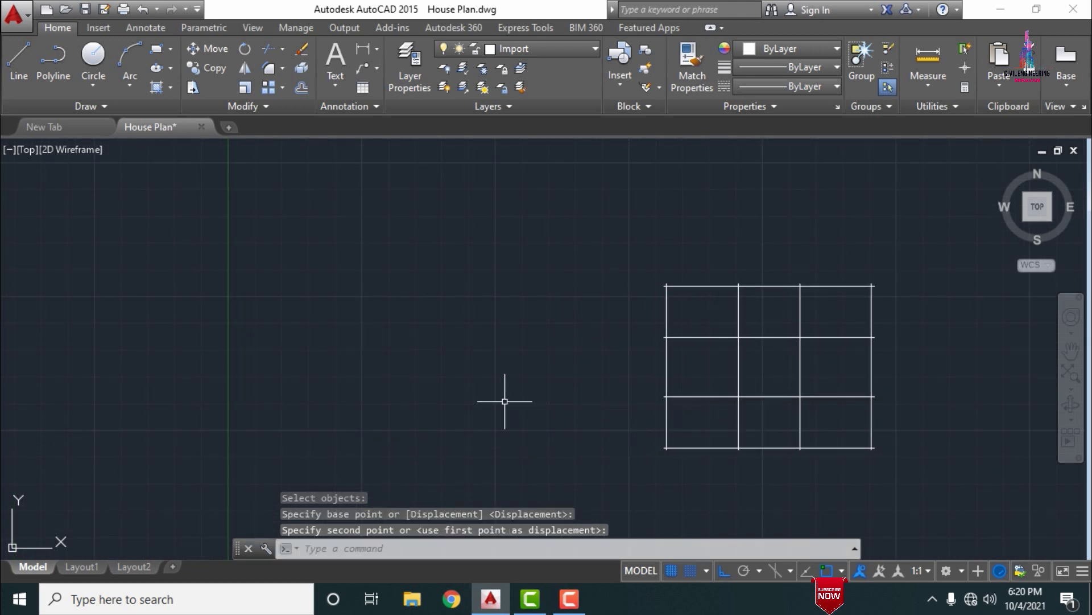
key(Escape)
click(520, 48)
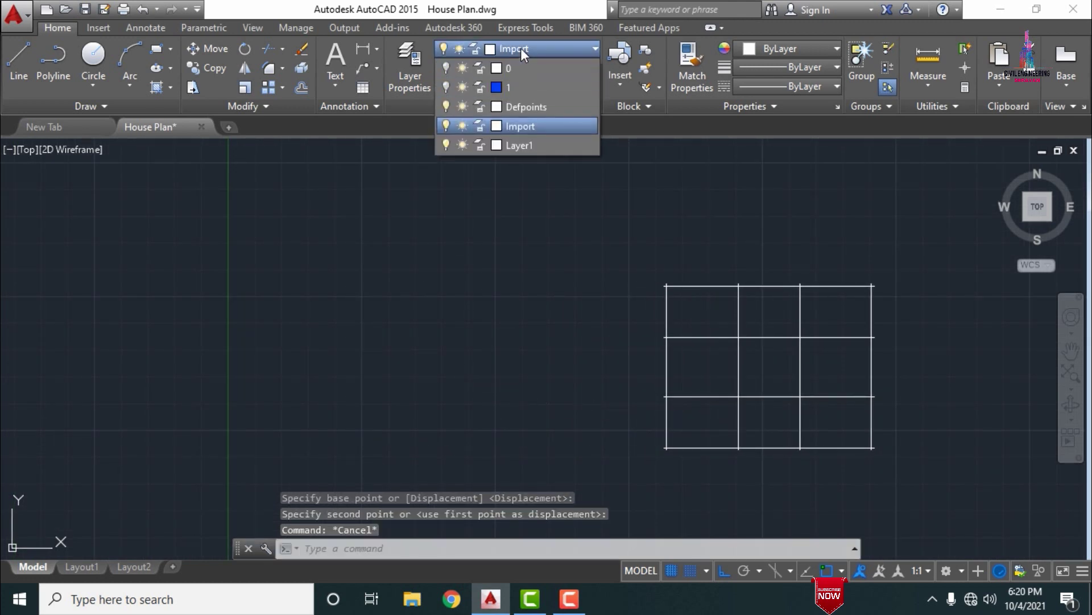
Turn layers 0 and 1 back on so the house plan reappears
click(445, 68)
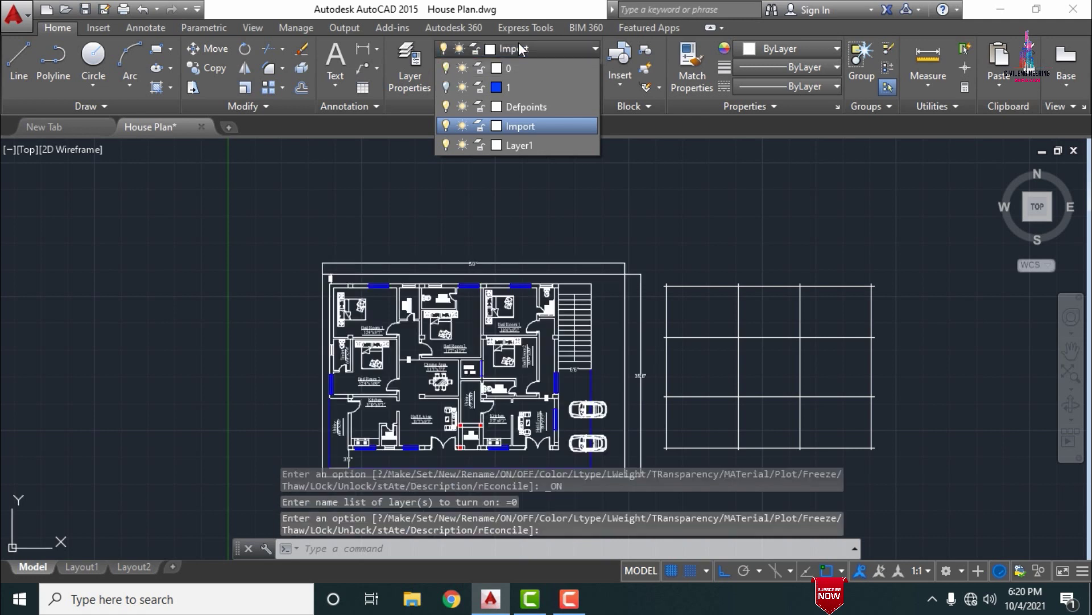
click(518, 48)
click(517, 48)
click(446, 87)
scroll(412, 187, down, 2)
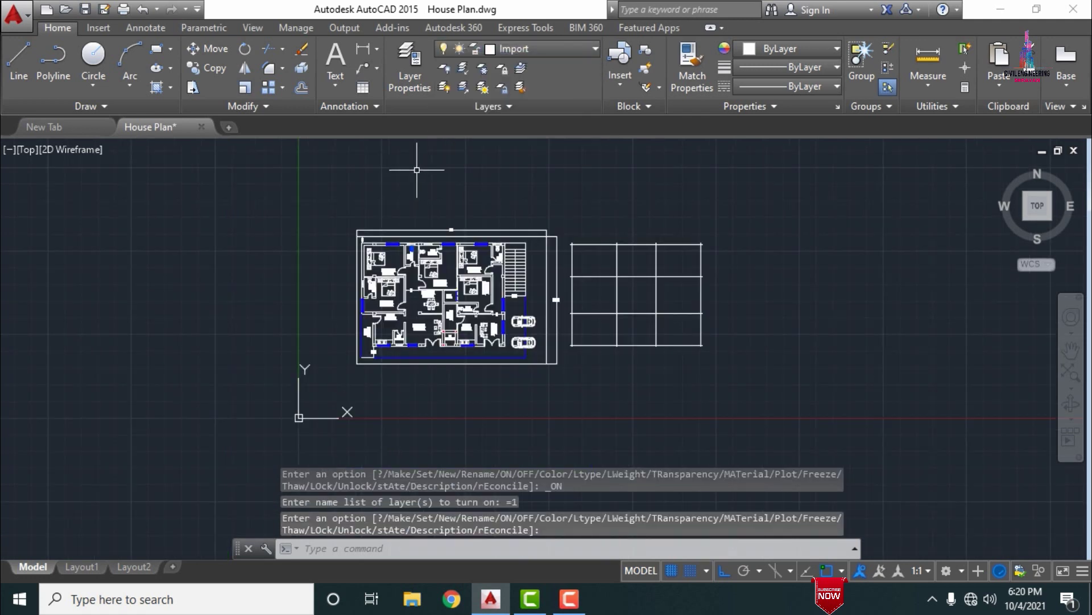
key(Escape)
scroll(543, 290, up, 2)
Window-select the entire house plan and delete it
mouse_move(193, 173)
mouse_down()
mouse_move(282, 139)
mouse_move(395, 132)
mouse_up()
mouse_move(507, 137)
mouse_down()
mouse_move(593, 172)
mouse_move(601, 203)
mouse_move(578, 221)
mouse_move(570, 259)
mouse_move(583, 281)
mouse_move(579, 445)
mouse_move(505, 477)
mouse_move(324, 503)
mouse_move(239, 484)
mouse_up()
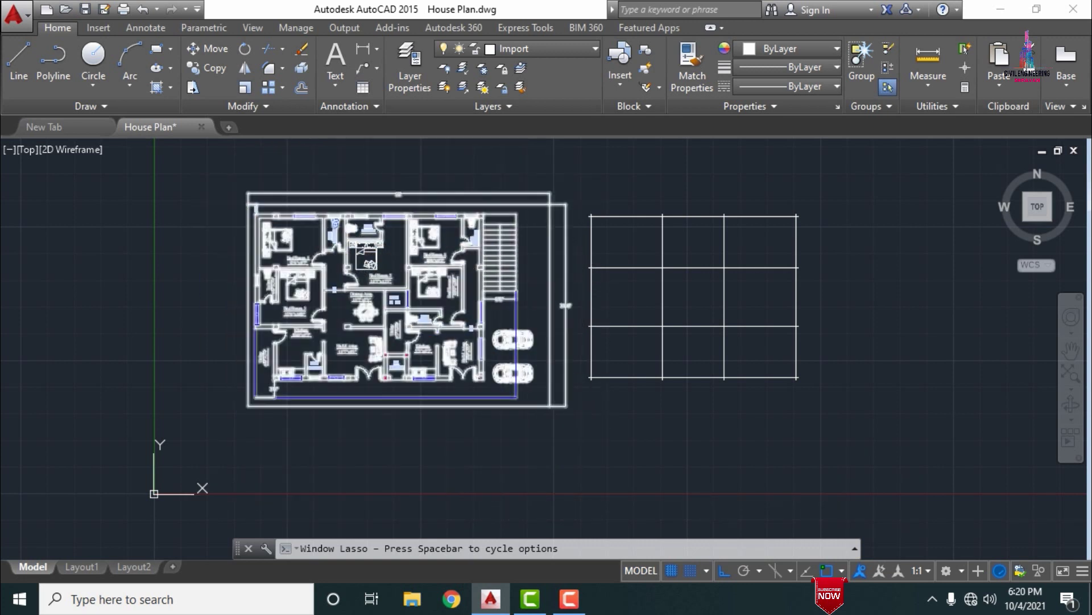
key(Delete)
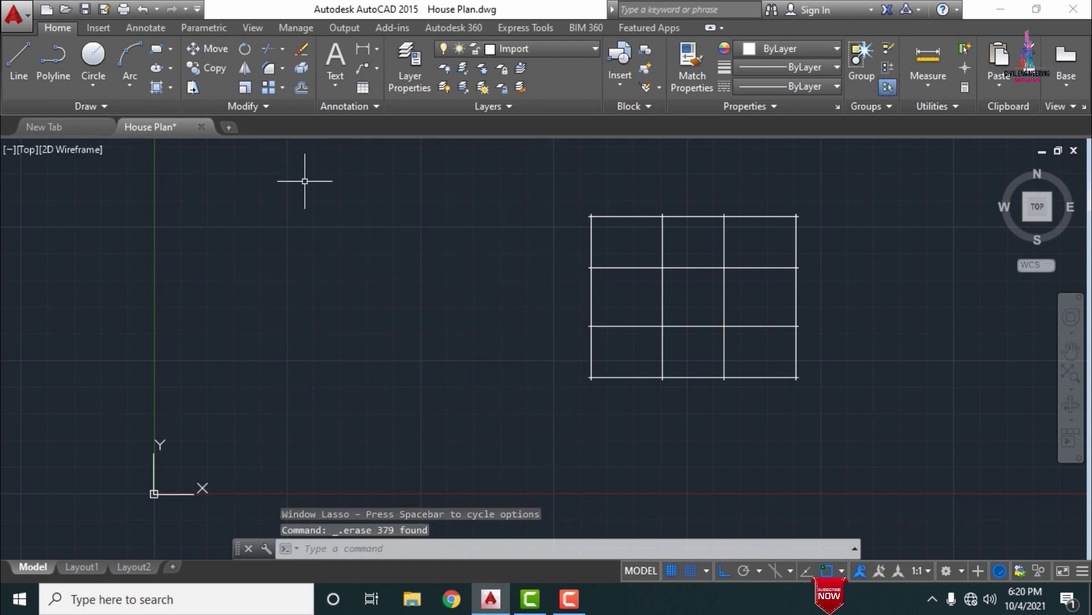
key(Escape)
Start MOVE and window-select the grid lines
text(m)
key(Return)
mouse_move(534, 195)
mouse_down()
mouse_move(700, 165)
mouse_move(867, 184)
mouse_move(881, 257)
mouse_move(845, 433)
mouse_move(671, 476)
mouse_move(504, 478)
mouse_up()
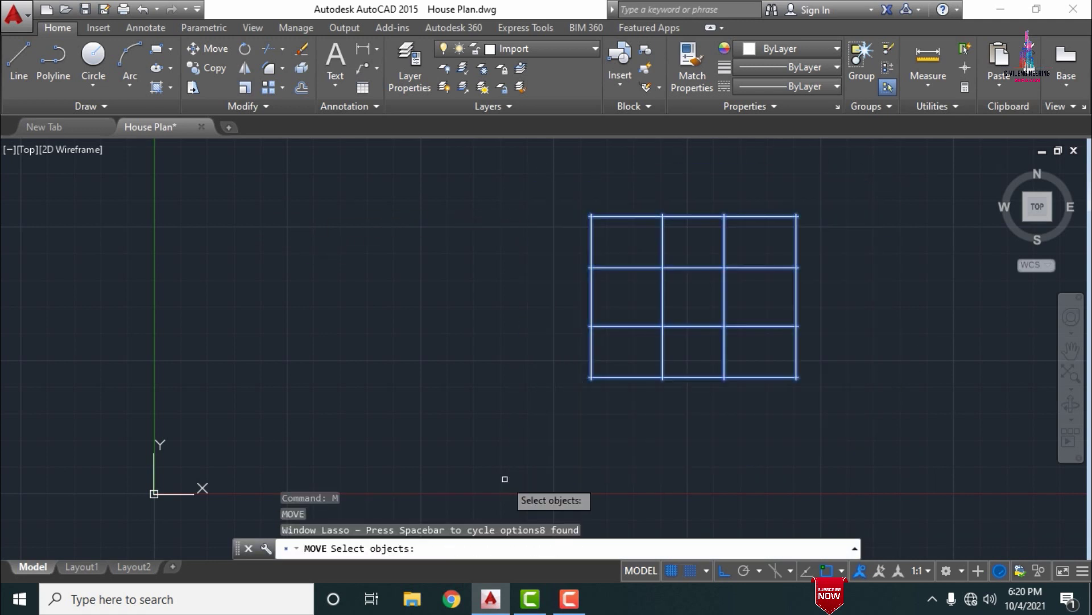
Move the grid from its lower-left corner to near the drawing origin, with ortho off
key(Return)
click(591, 377)
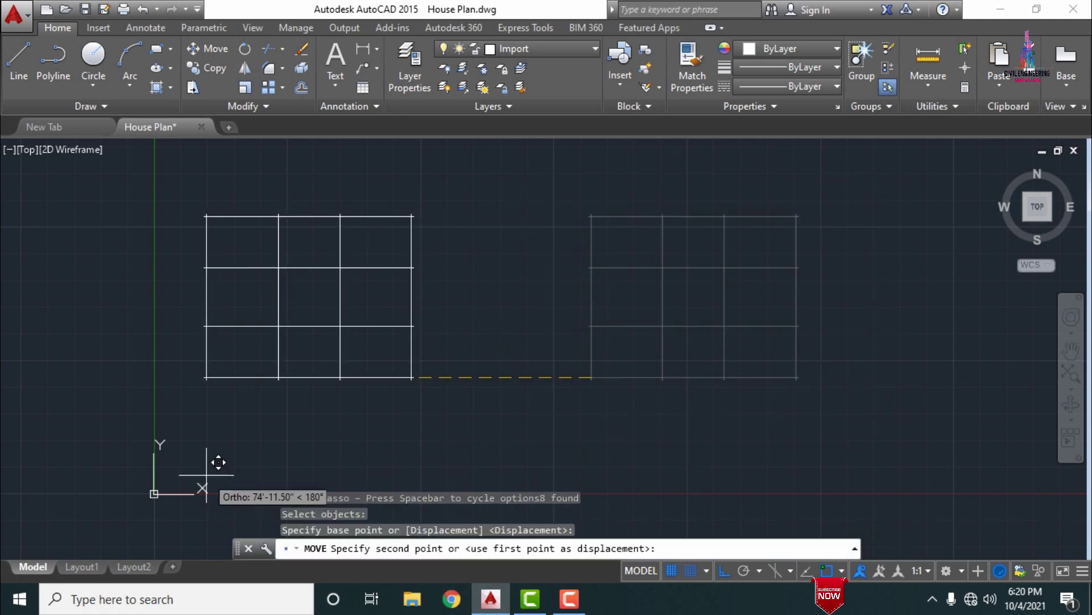
key(F8)
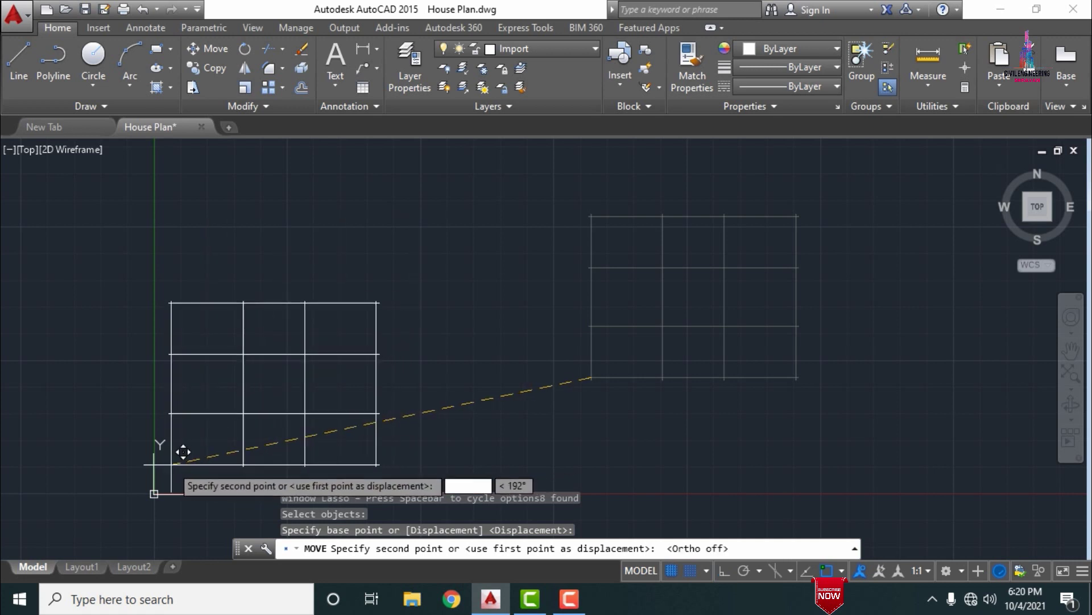
click(186, 465)
key(Escape)
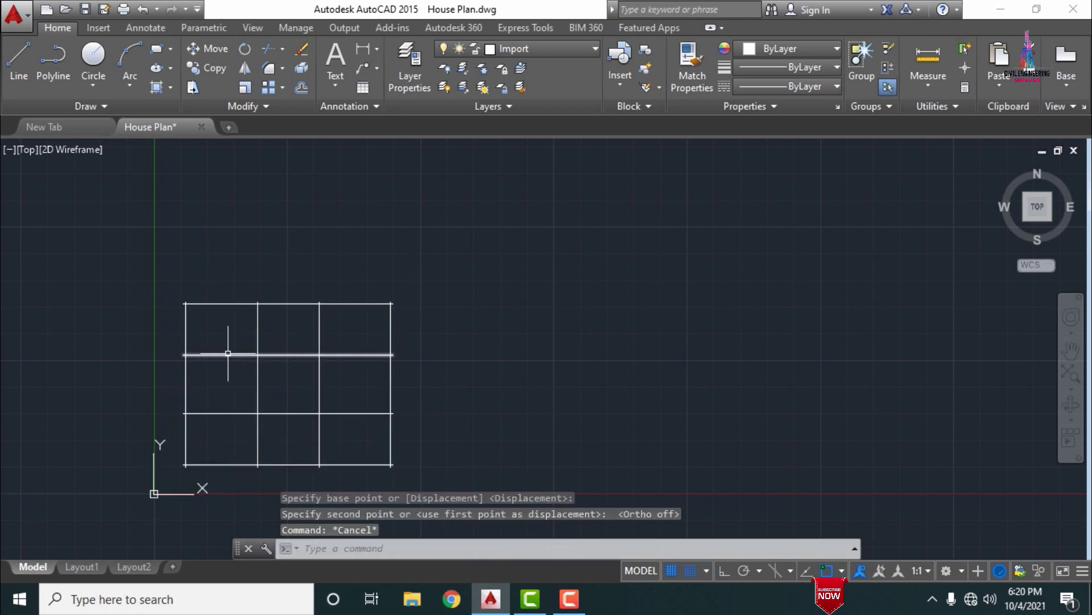
Zoom All to fit the whole drawing in view
text(z)
key(Return)
scroll(242, 335, up, 1)
text(a)
key(Return)
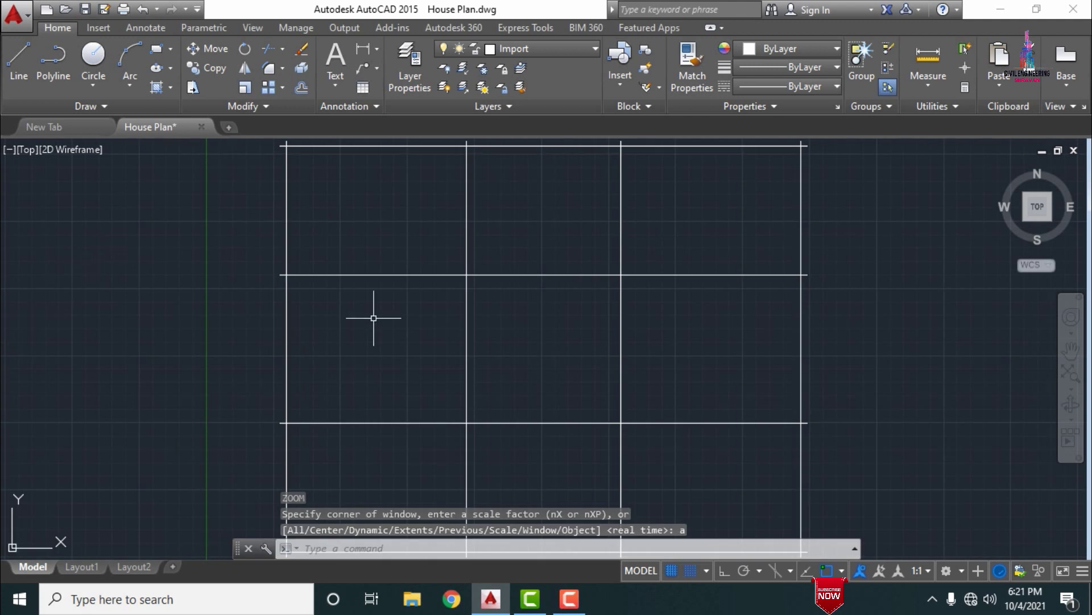
scroll(255, 310, down, 2)
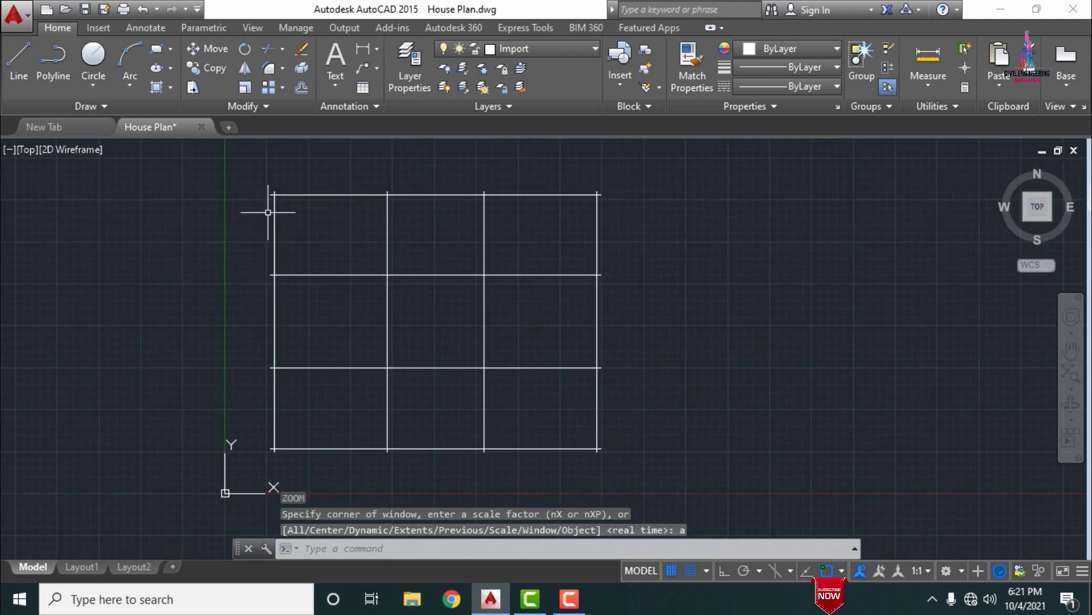
scroll(262, 168, up, 2)
Trim the line stubs overhanging the outer frame, using all lines as cutting edges
text(r)
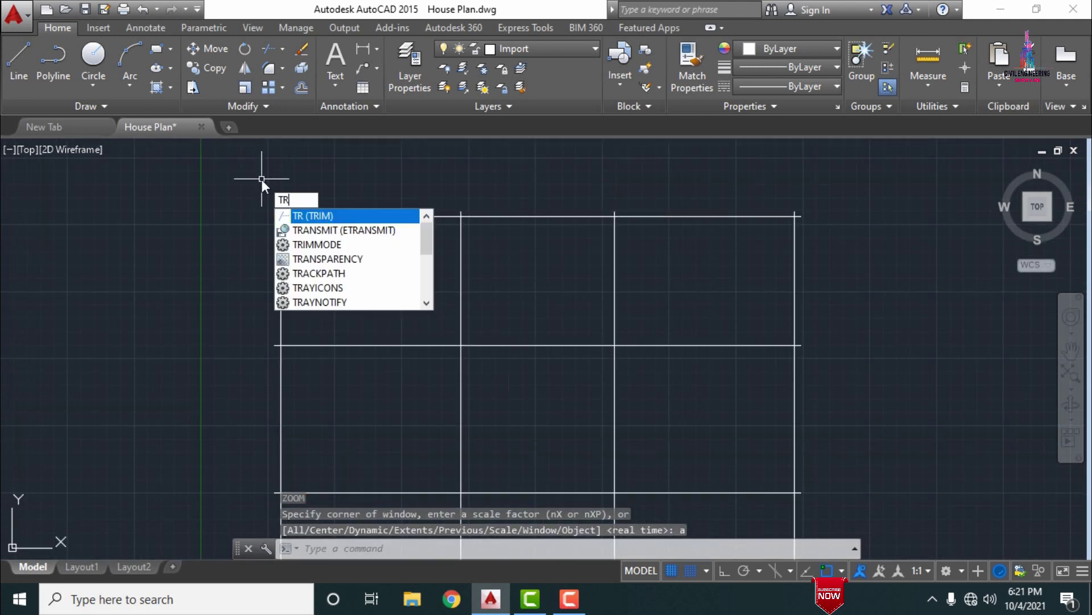
key(Return)
key(Return)
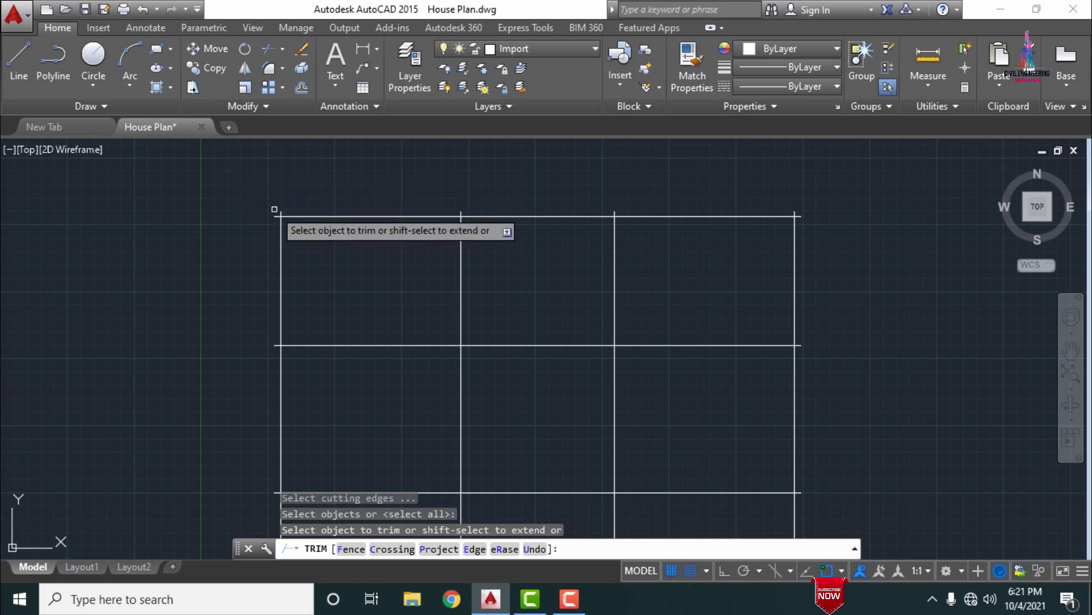
scroll(266, 203, up, 3)
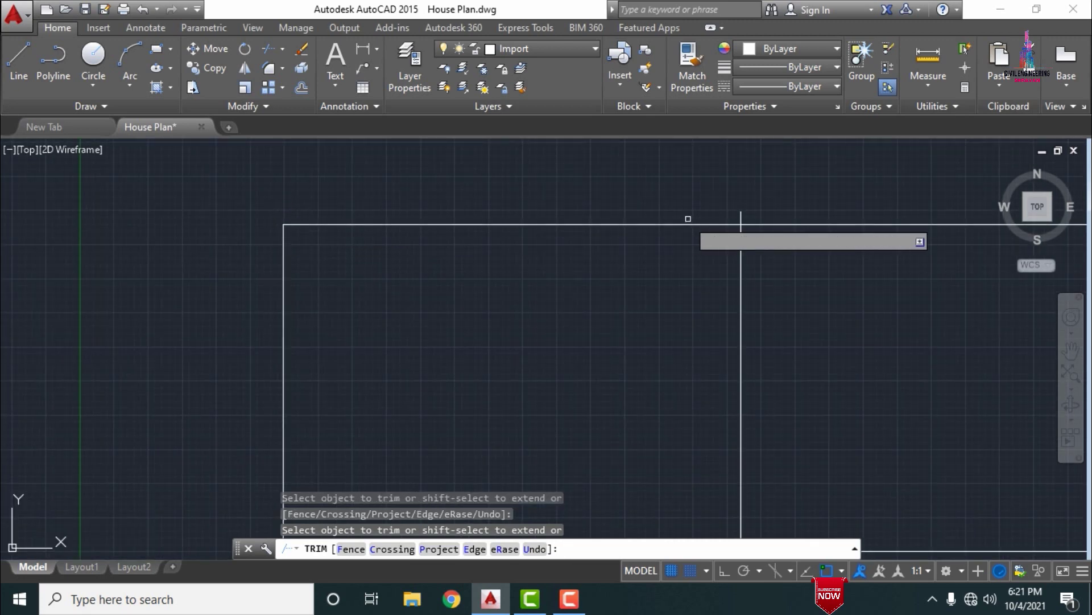
scroll(330, 227, down, 5)
scroll(819, 242, up, 4)
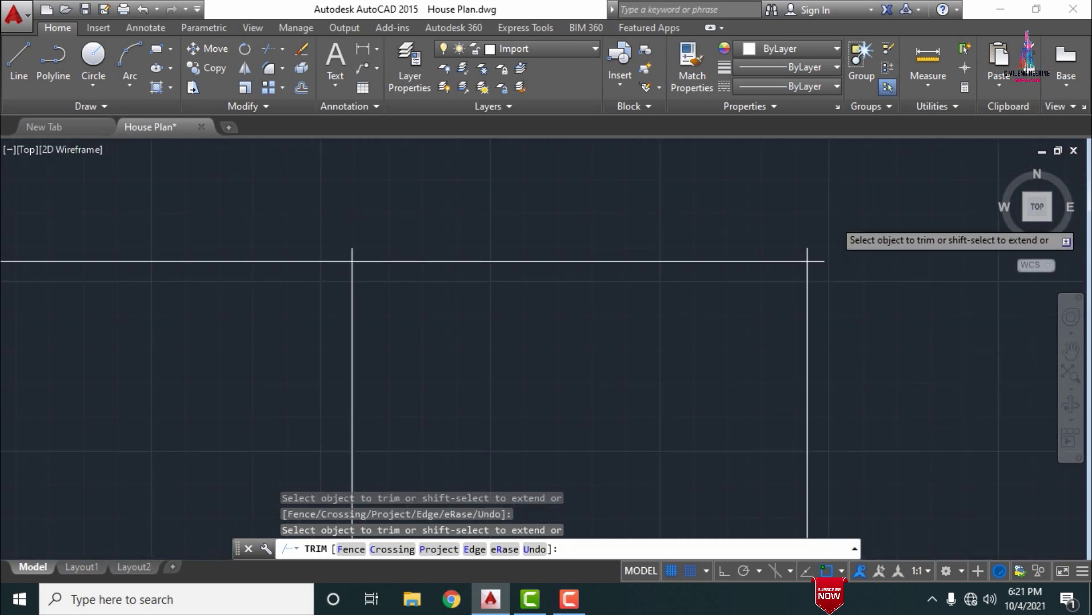
click(822, 251)
scroll(357, 199, down, 6)
click(366, 459)
click(6, 475)
click(29, 439)
click(3, 220)
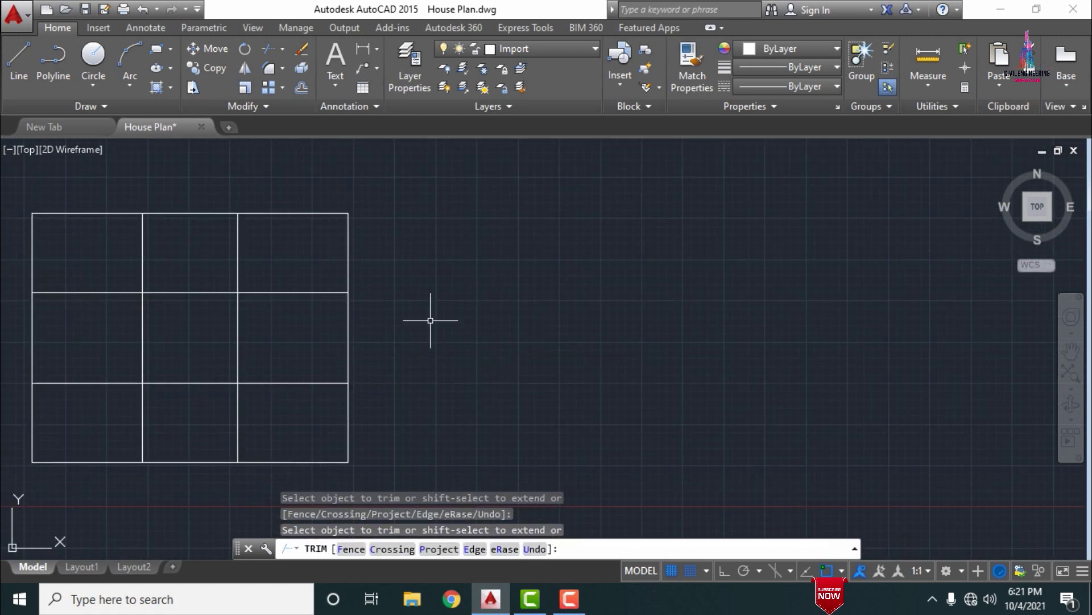
key(Escape)
Run Zoom All again so the trimmed nine-bay grid fills the view
text(A)
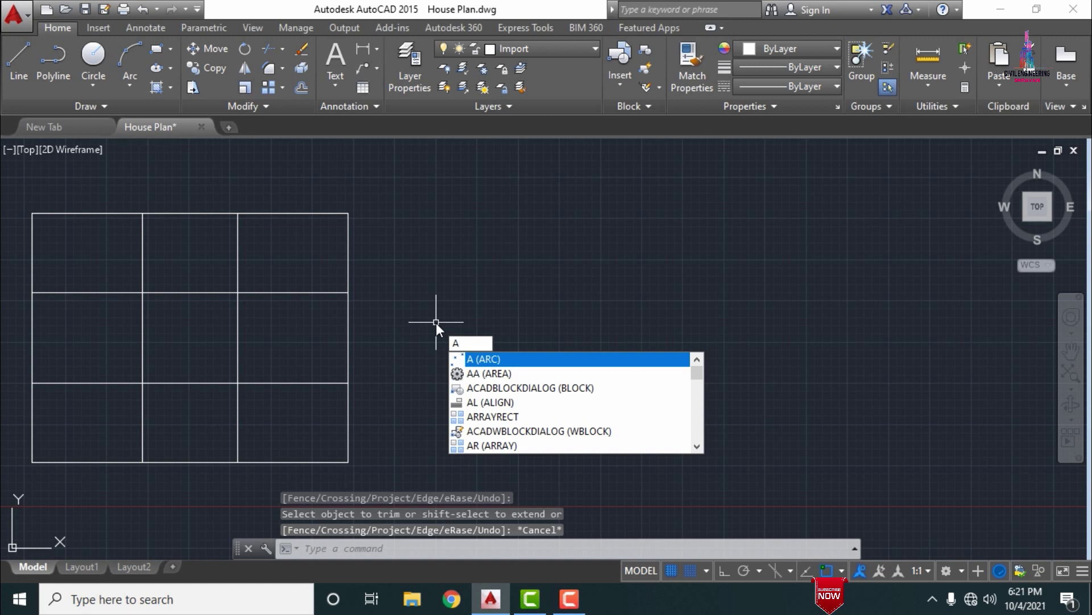
key(Escape)
text(z)
key(Return)
scroll(446, 305, up, 2)
text(a)
key(Return)
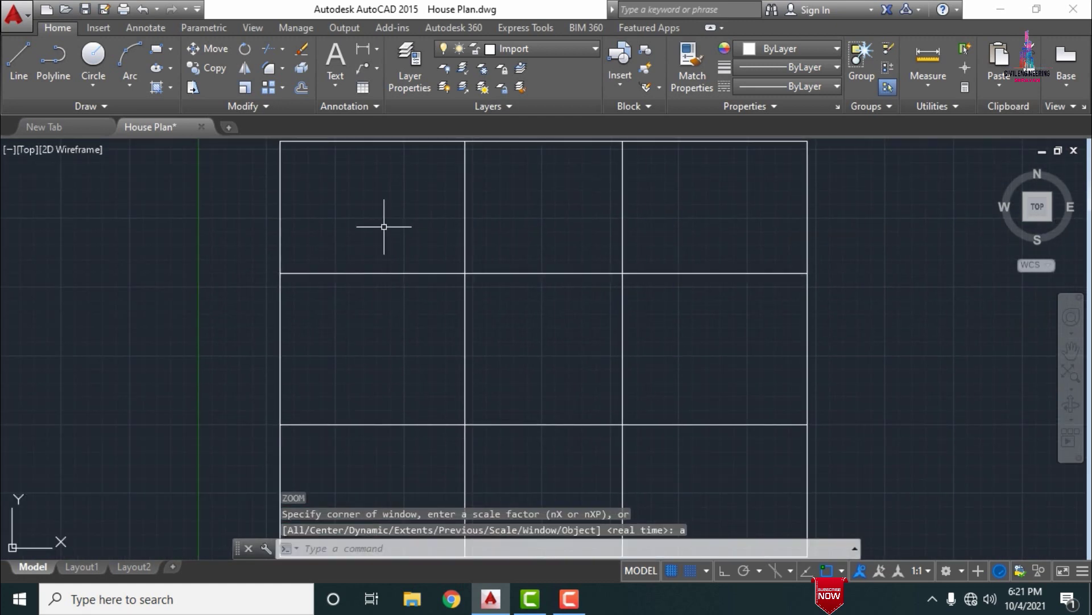
Use Save As to store the drawing on the Desktop as Import, type AutoCAD 2013 DXF
click(32, 14)
click(46, 209)
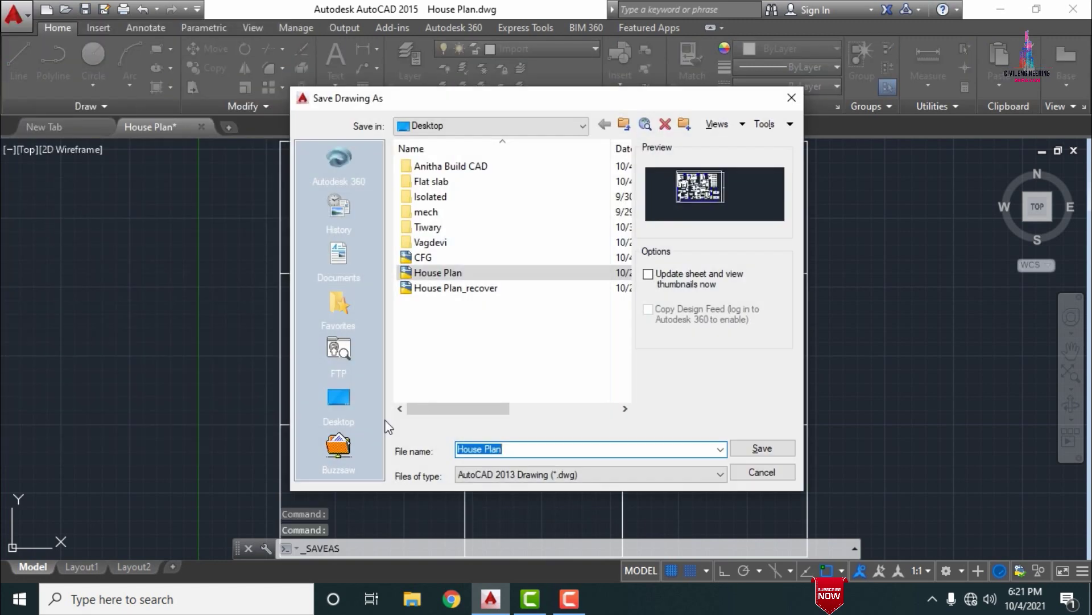
click(342, 401)
triple_click(500, 448)
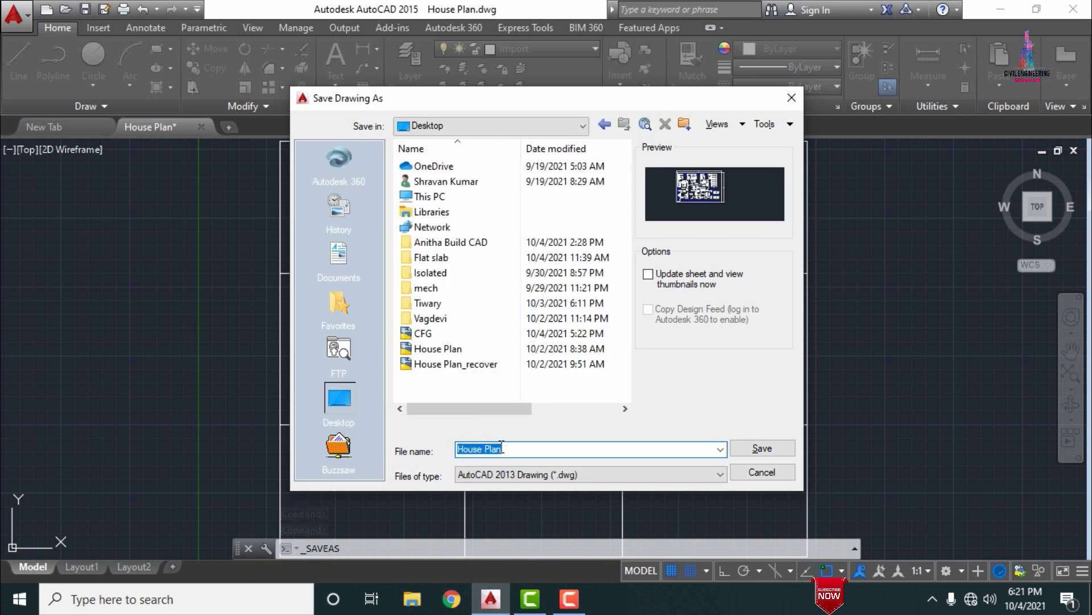
text(I)
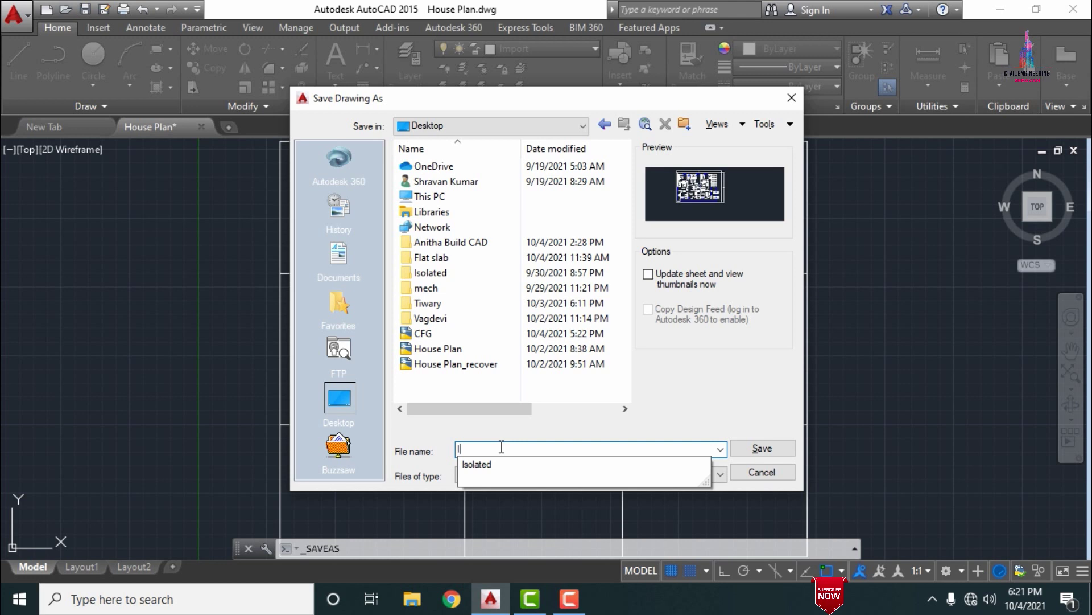
text(mport)
click(527, 478)
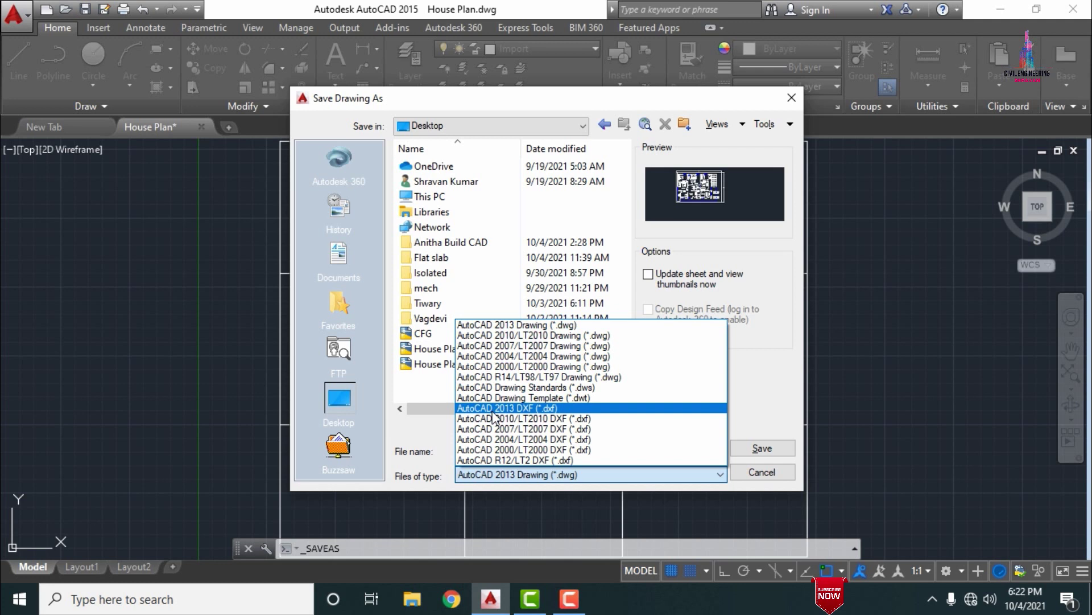
click(492, 410)
click(535, 450)
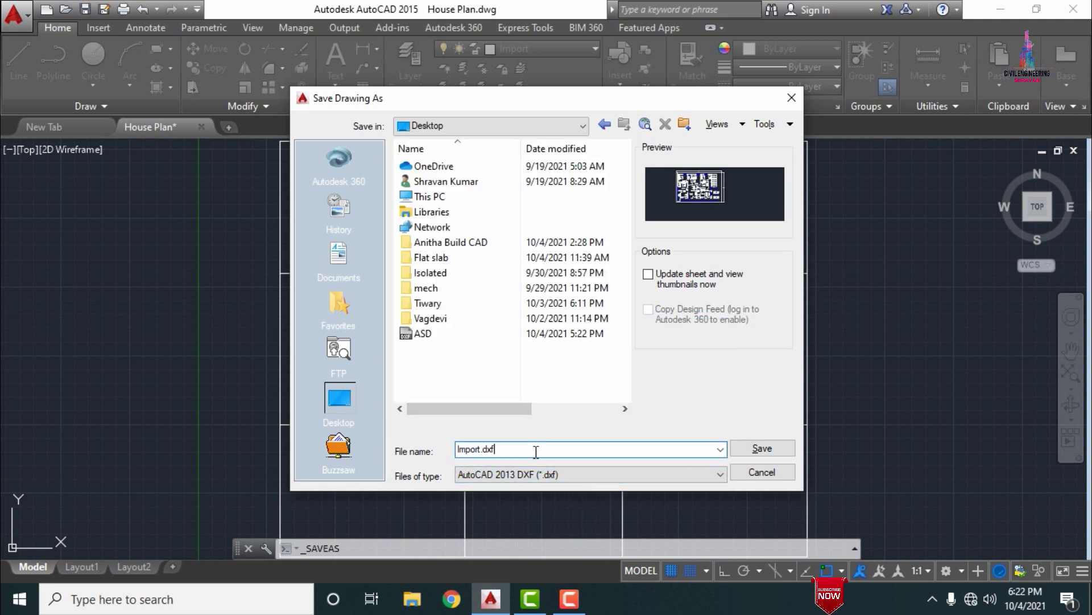
click(762, 448)
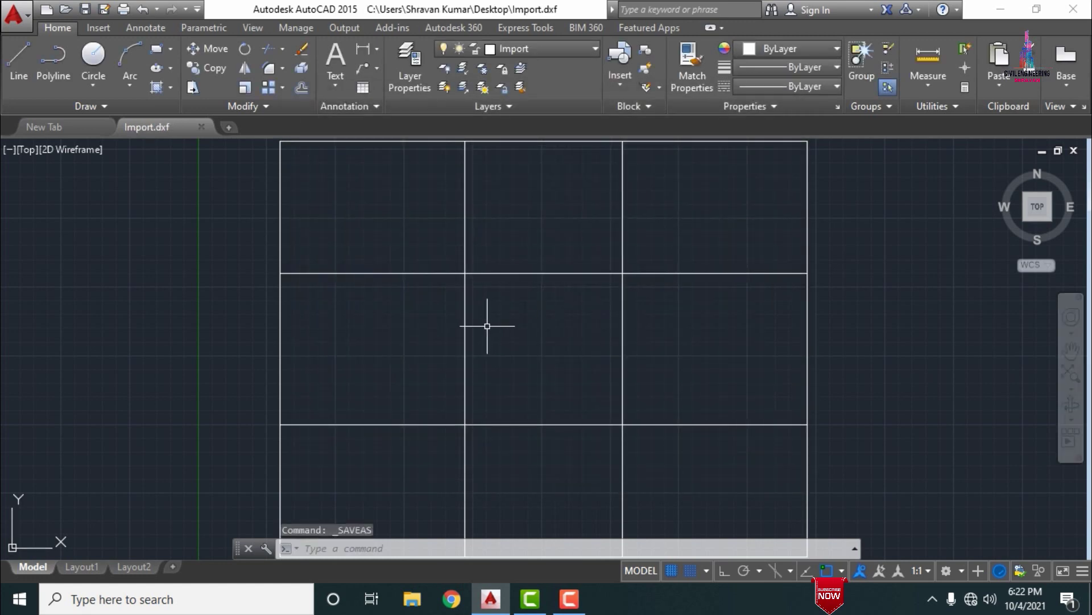
scroll(471, 330, down, 2)
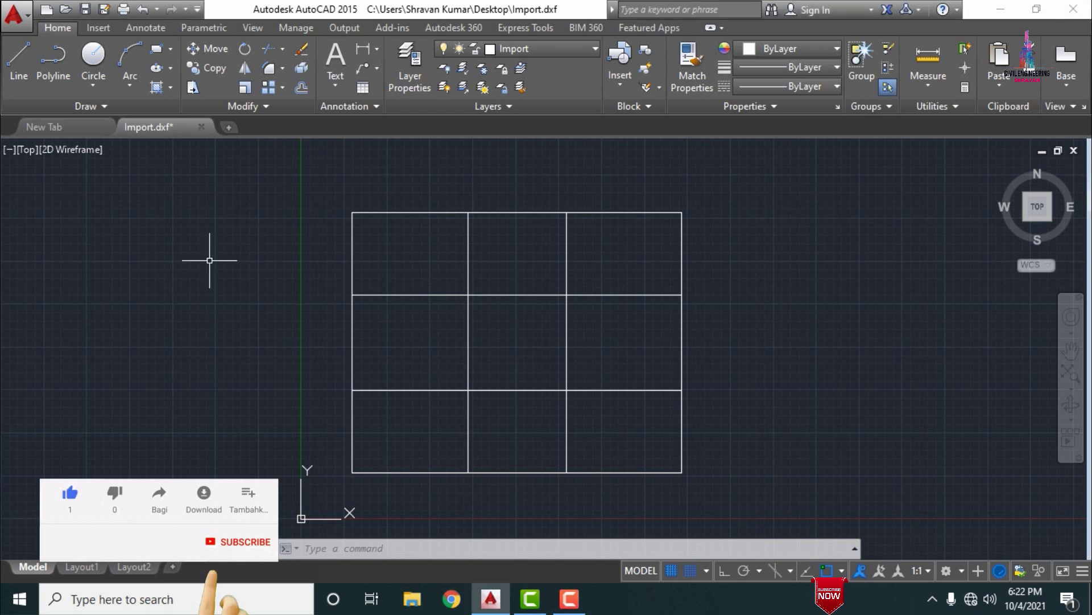
Save with Ctrl+S, close AutoCAD, decline the older format, and save the file as 'Z'
key(ctrl+s)
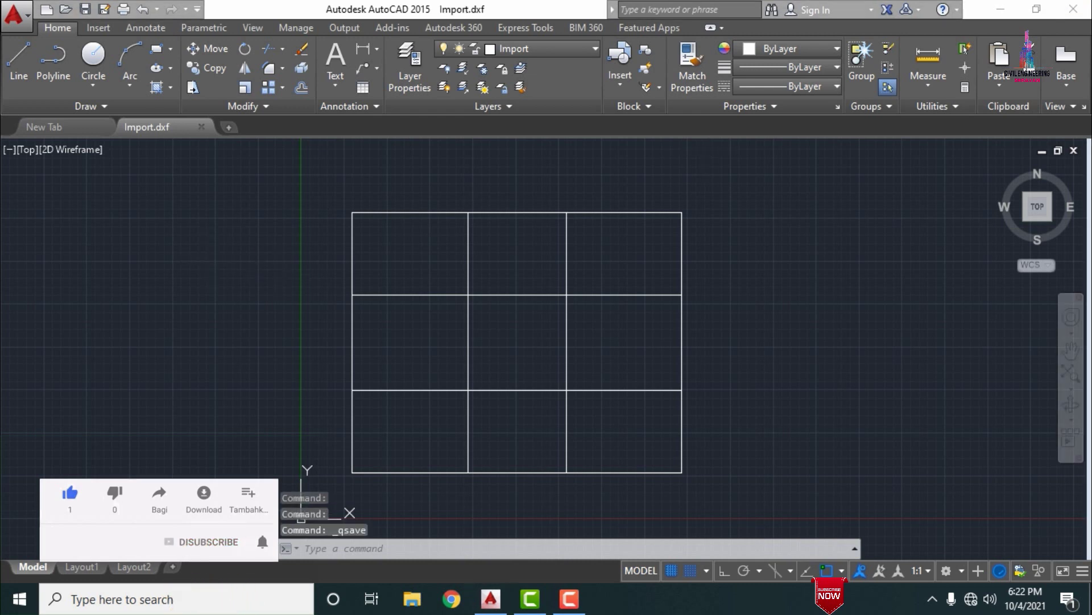
click(1080, 10)
click(507, 332)
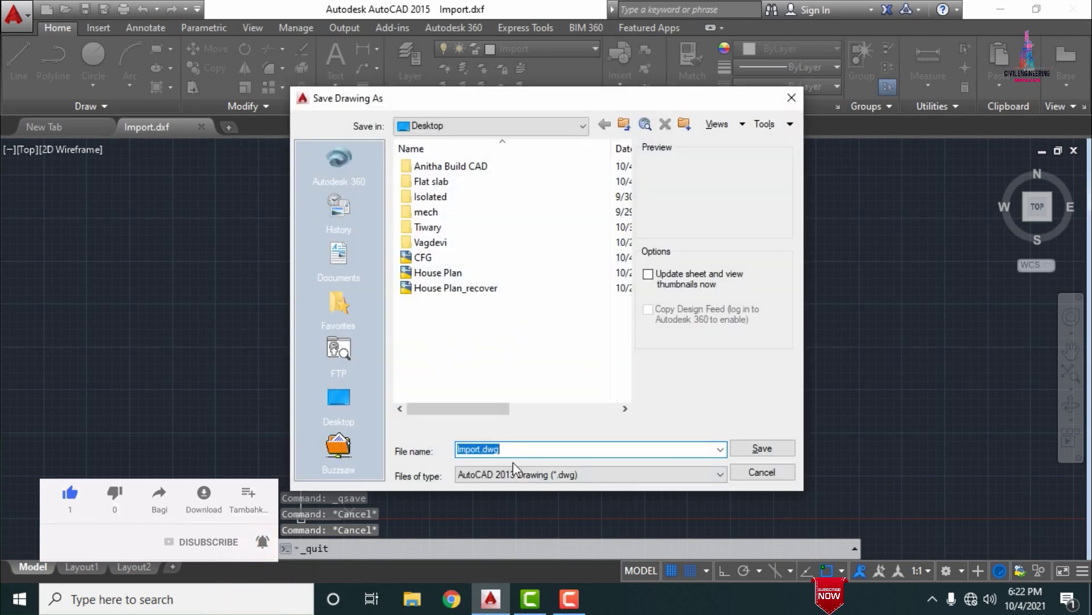
click(513, 449)
double_click(513, 449)
text(ZXCV)
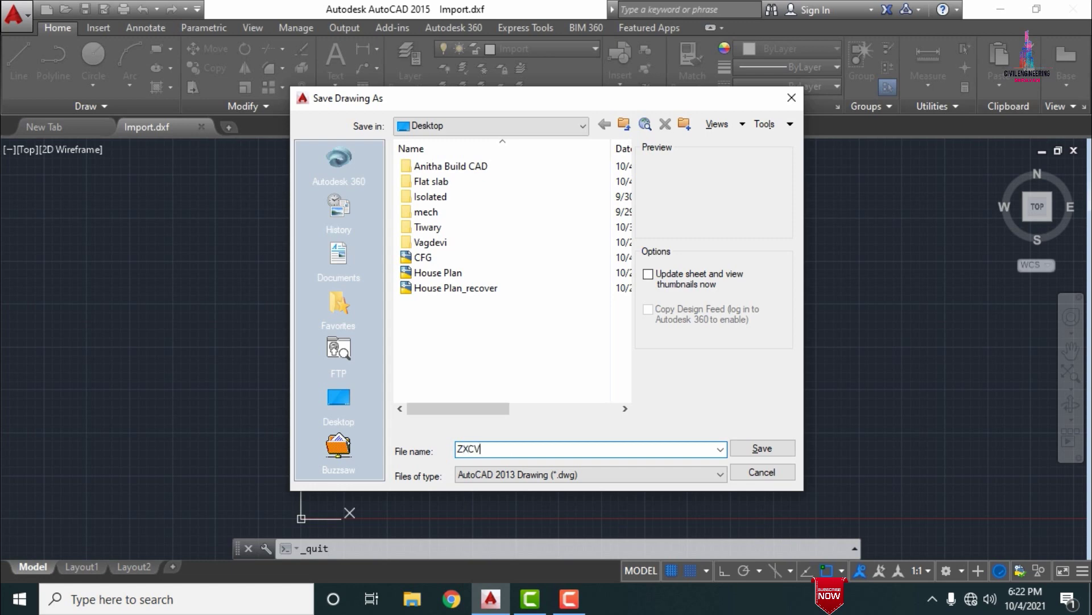
key(Return)
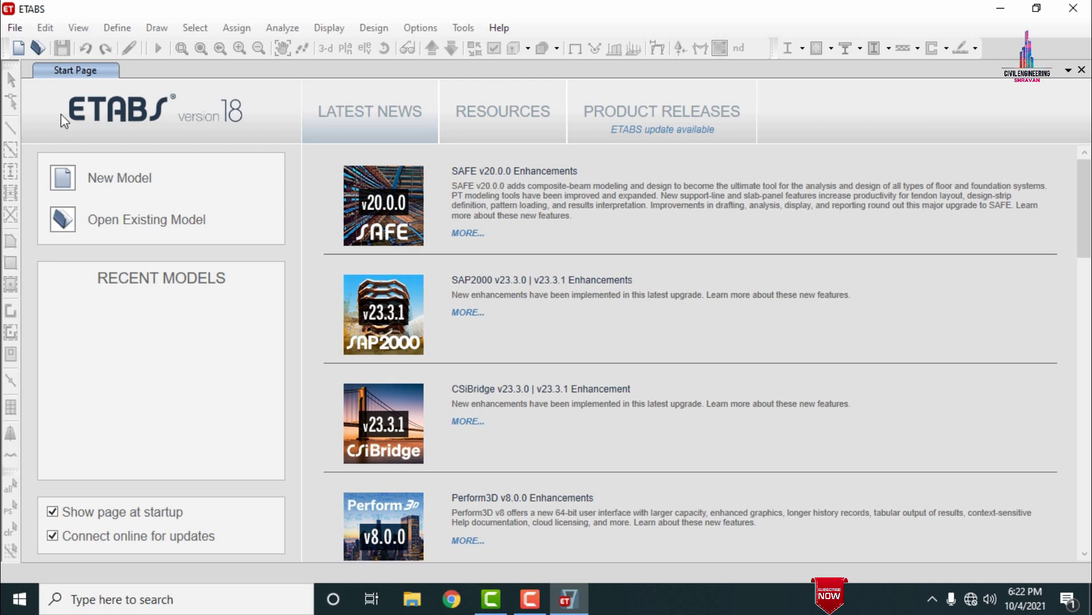
Create a new model from built-in settings with 1 story and the Blank template
click(17, 27)
click(36, 52)
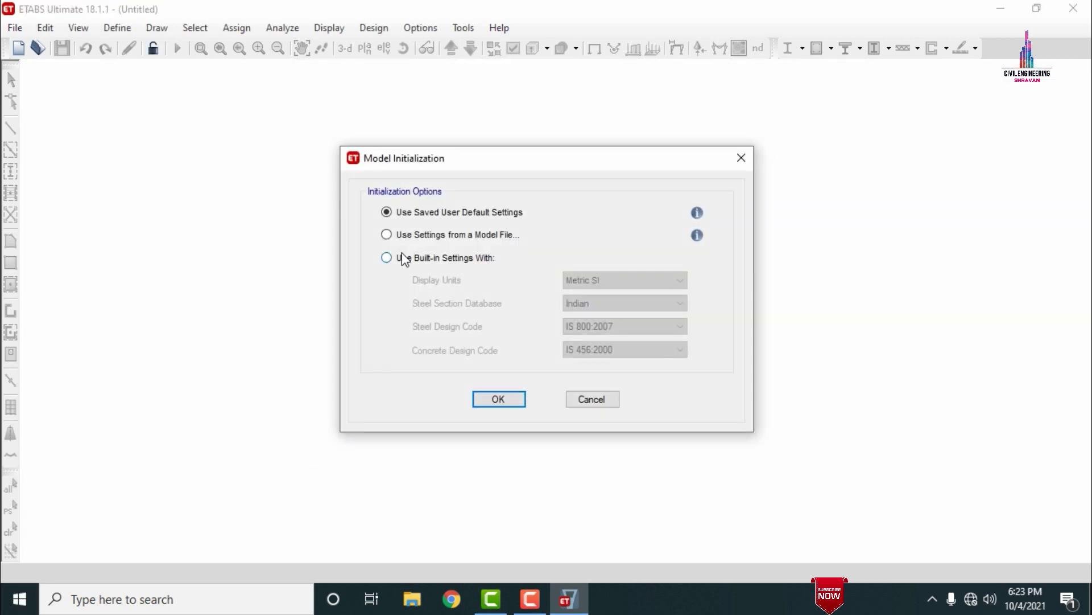
click(405, 264)
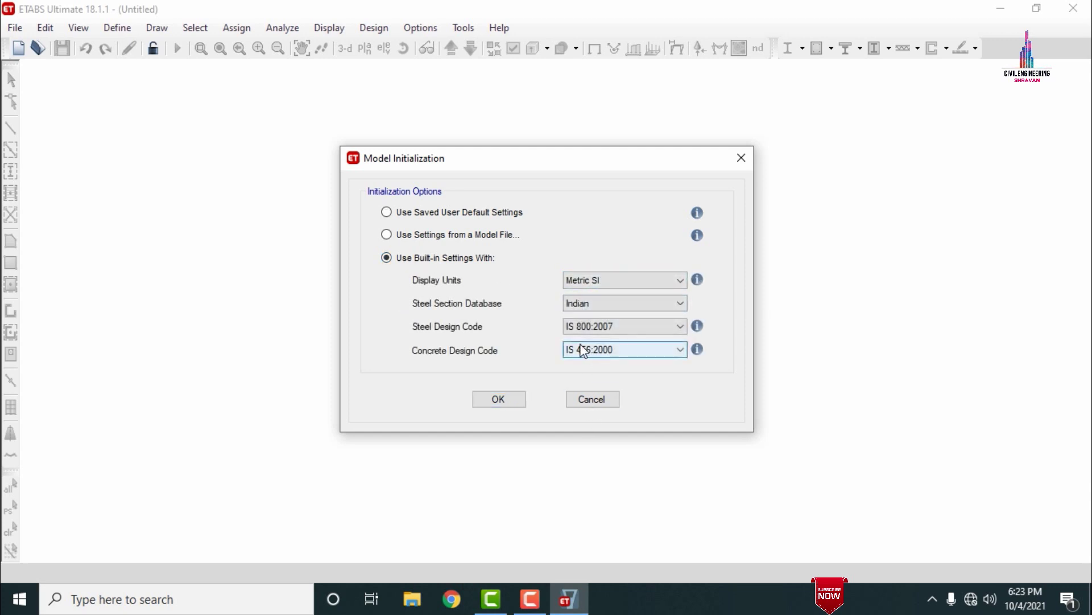
click(487, 400)
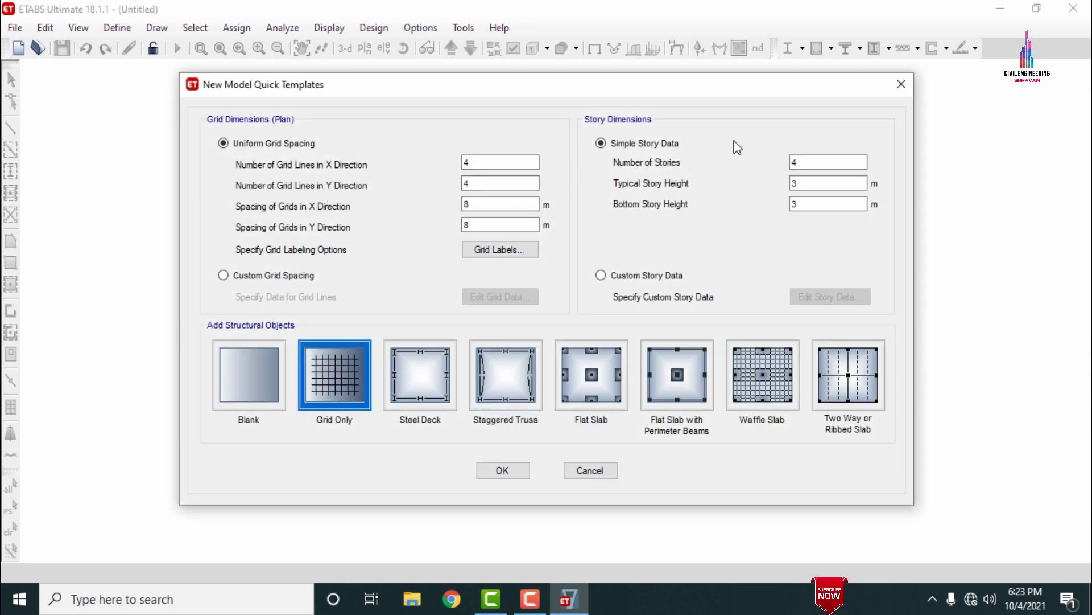
double_click(794, 162)
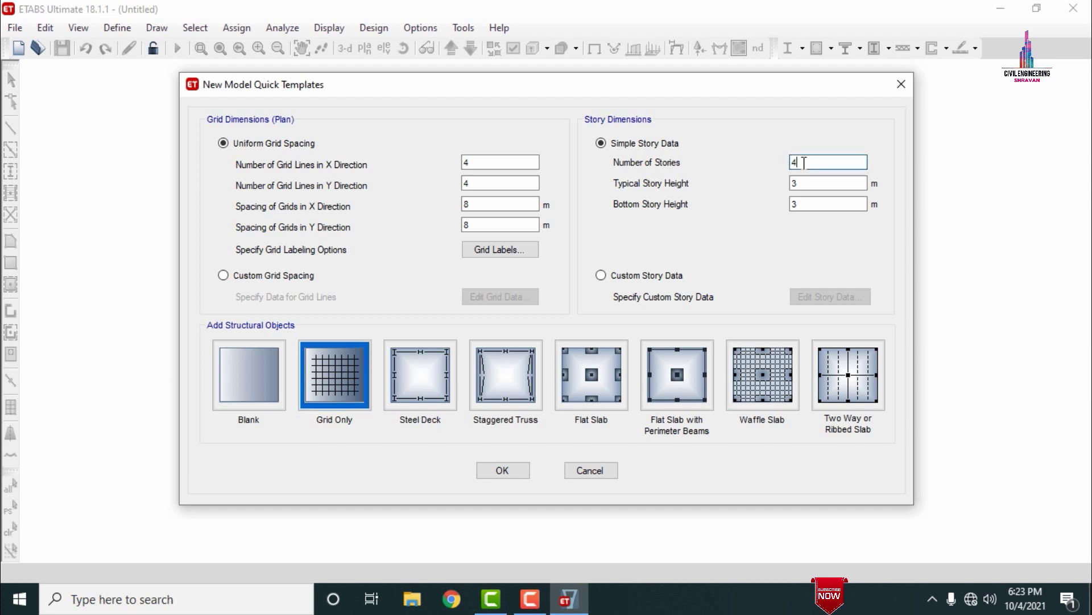
text(1)
click(258, 394)
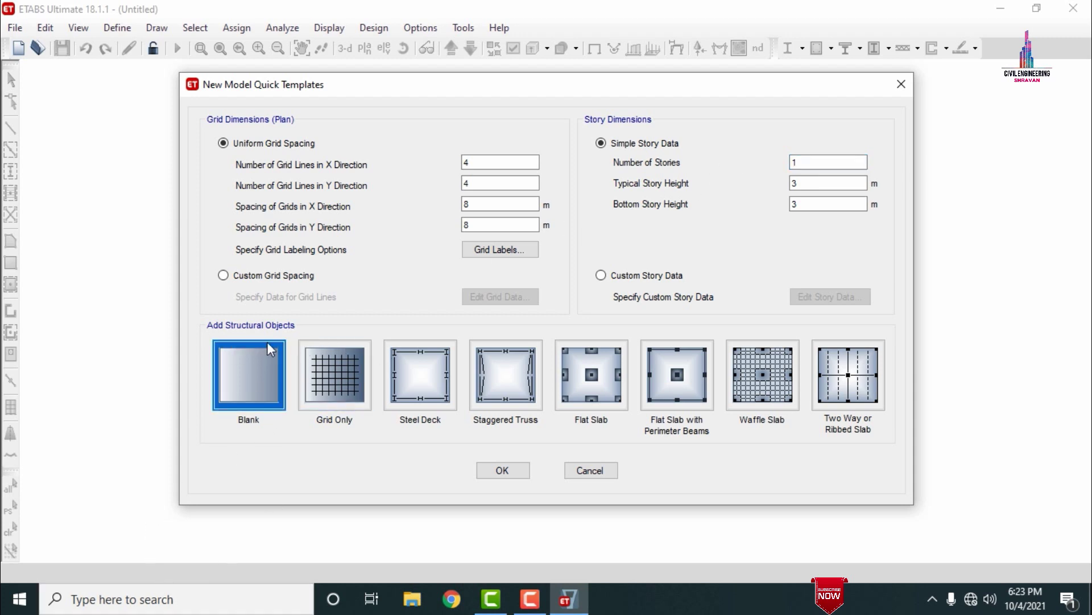
click(519, 473)
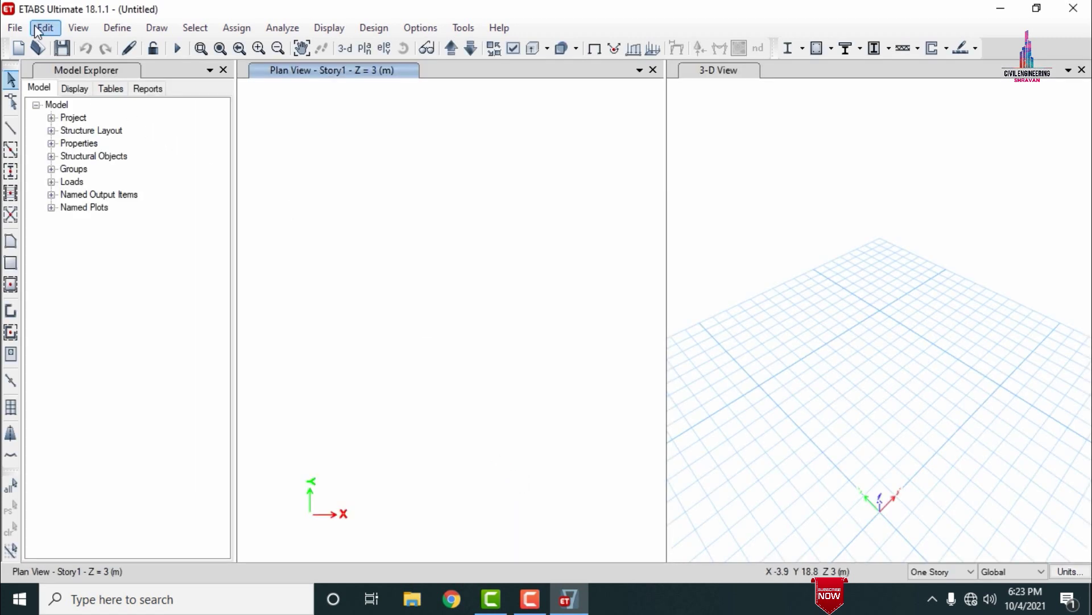
Choose the Desktop file Import as a DXF architectural plan to import
click(17, 28)
mouse_move(104, 172)
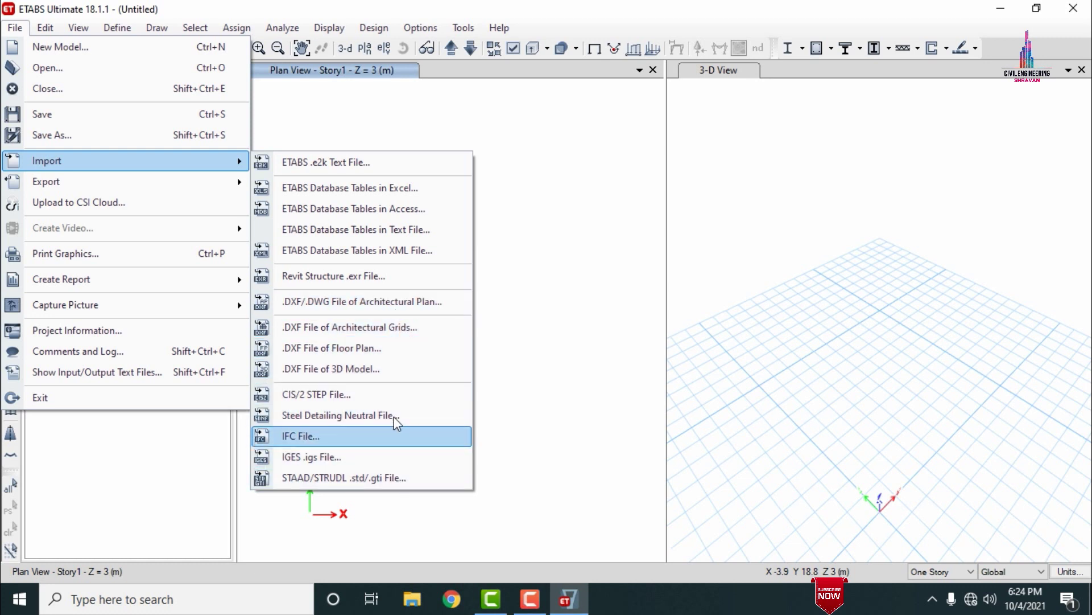
click(329, 307)
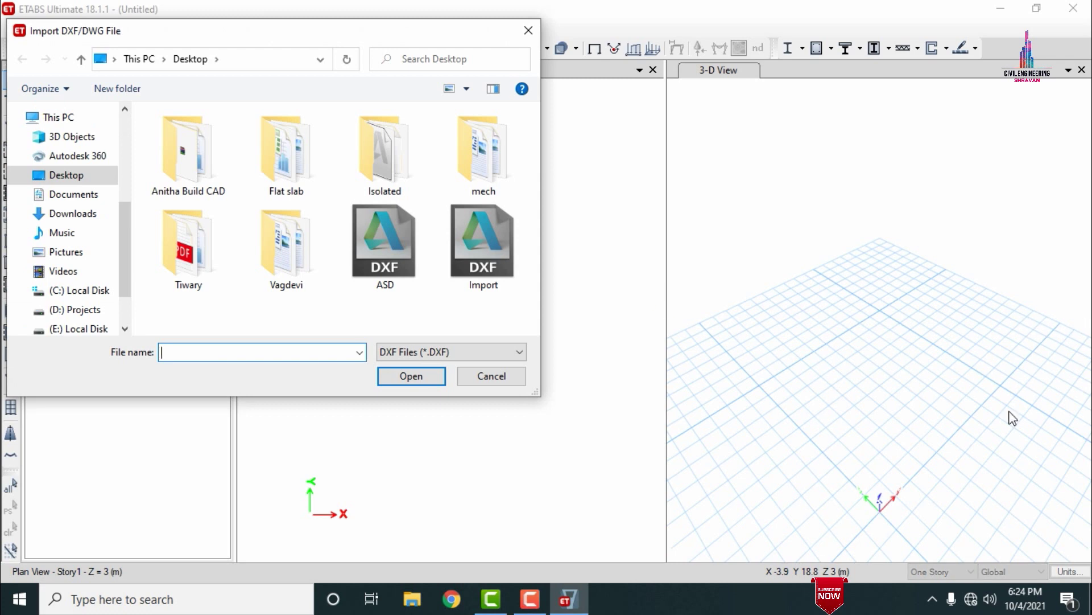
click(475, 248)
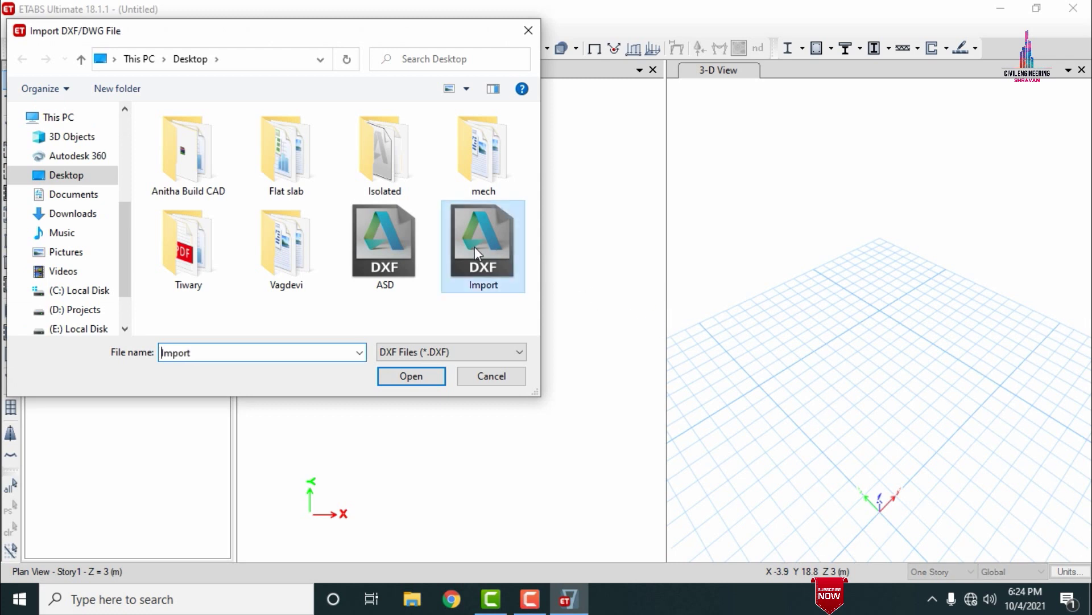
click(411, 377)
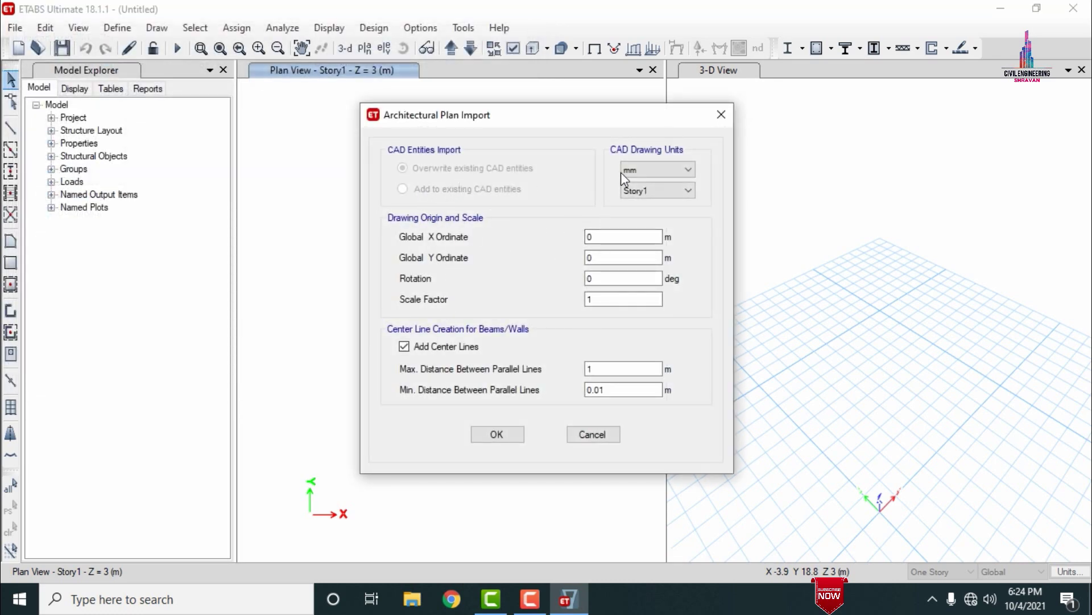
Import the DXF grid onto Story1 with drawing units in metres and max distance 10
click(636, 173)
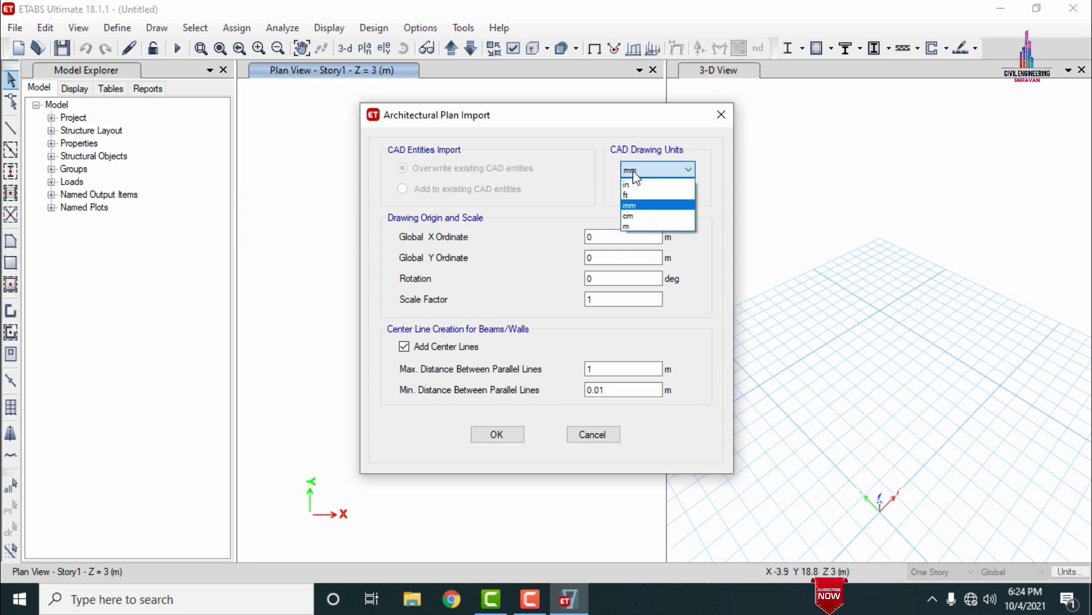
click(634, 226)
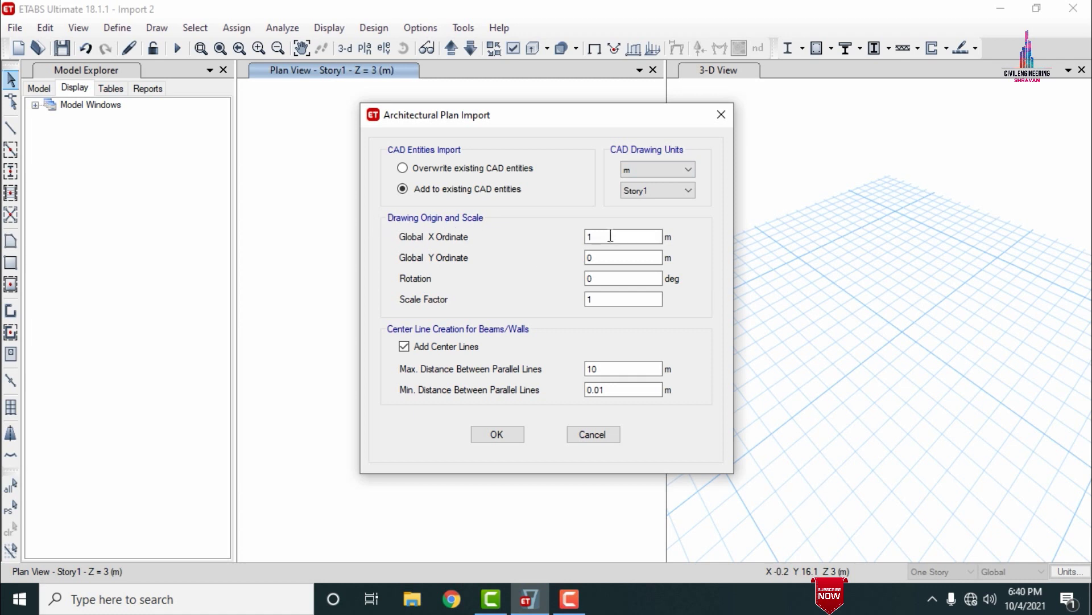
drag(602, 236, 567, 235)
click(613, 372)
click(497, 434)
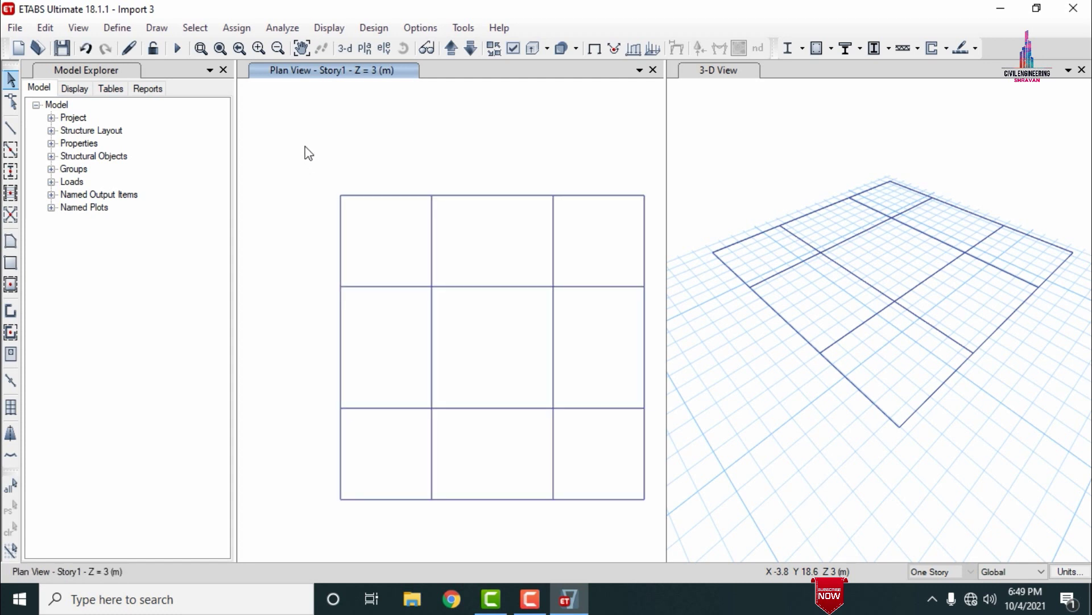
key(ctrl+Tab)
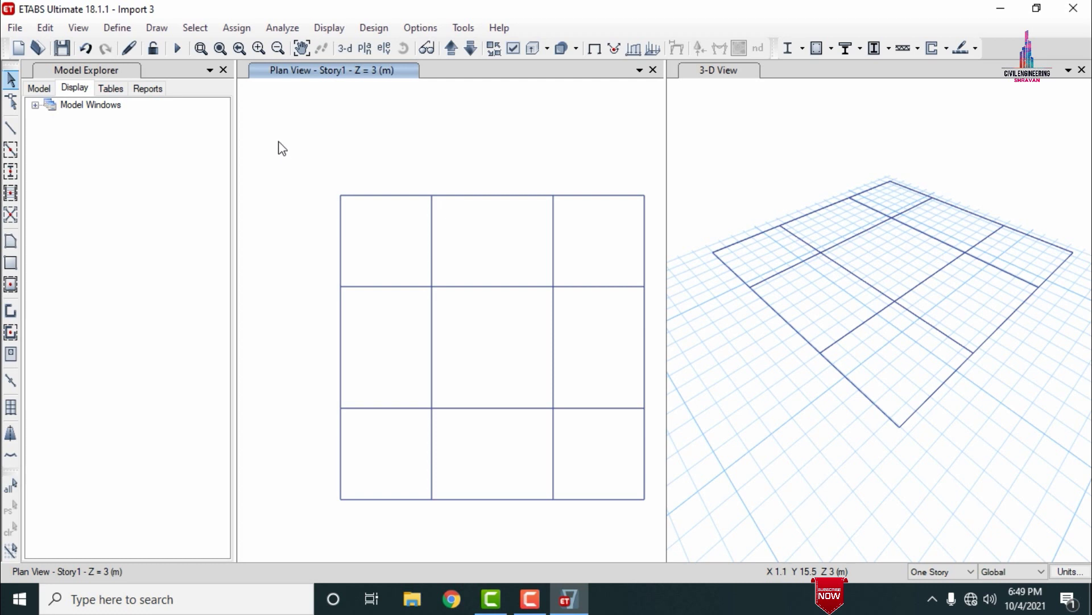
click(45, 28)
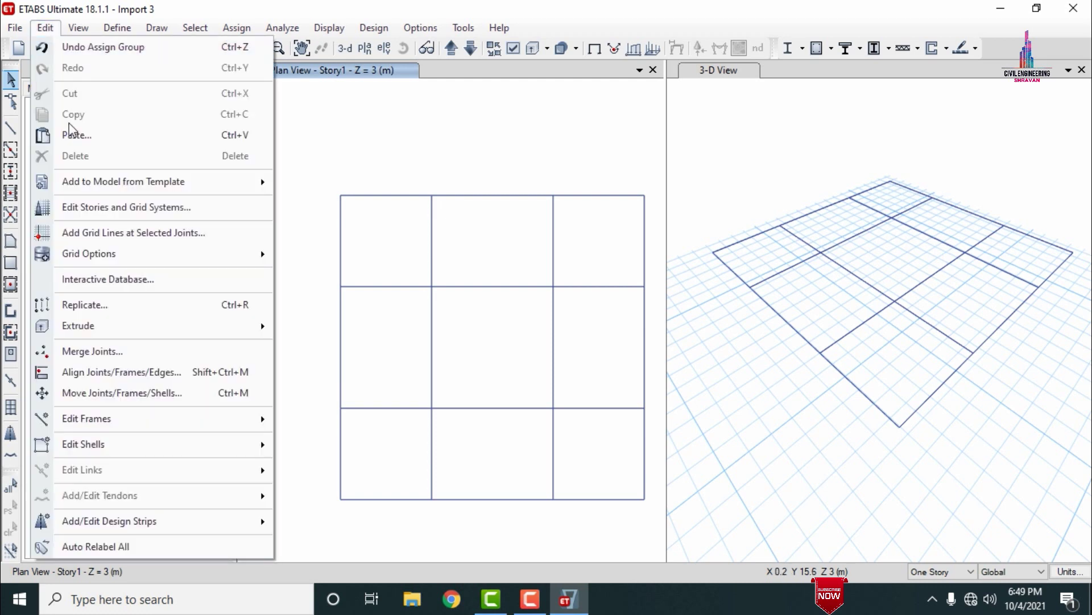
Select all Story1 joints and add grid lines through them parallel to X and Y
click(117, 234)
drag(278, 100, 118, 35)
click(50, 151)
drag(87, 34, 45, 22)
drag(306, 169, 655, 527)
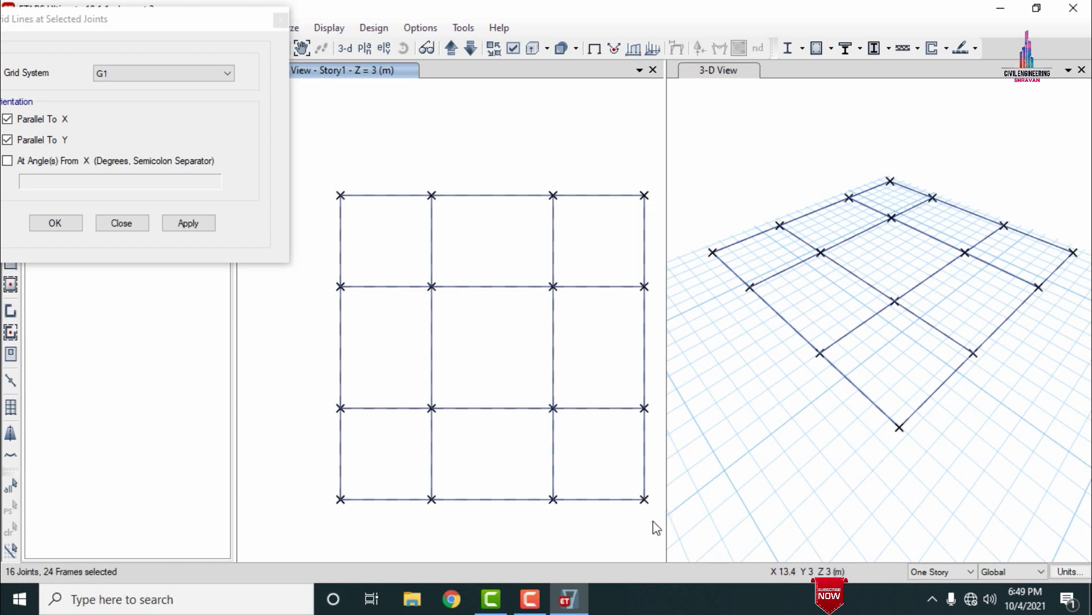
click(202, 222)
click(207, 221)
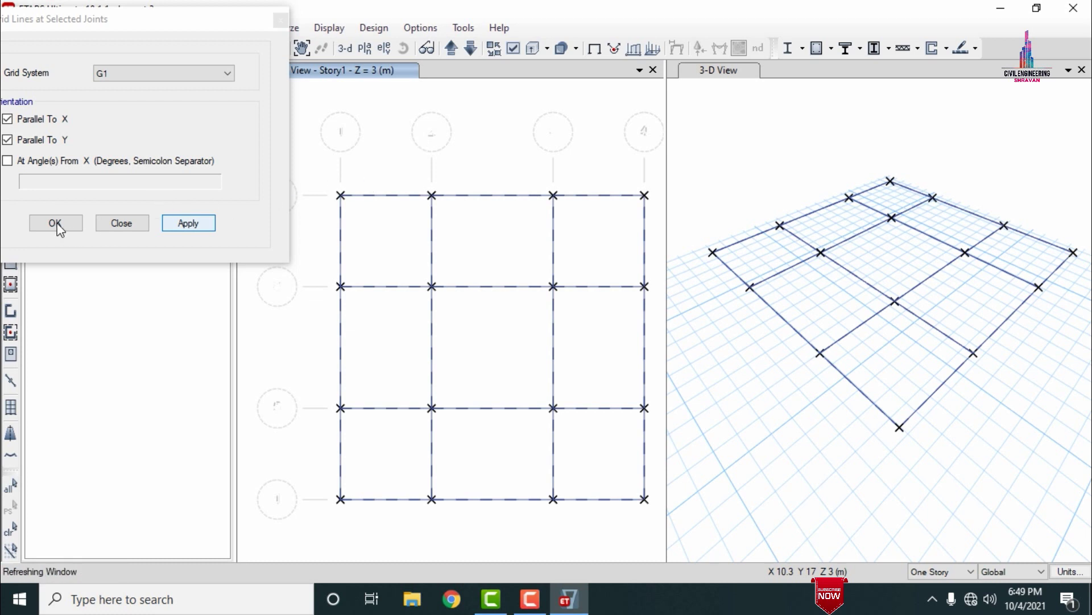
click(200, 254)
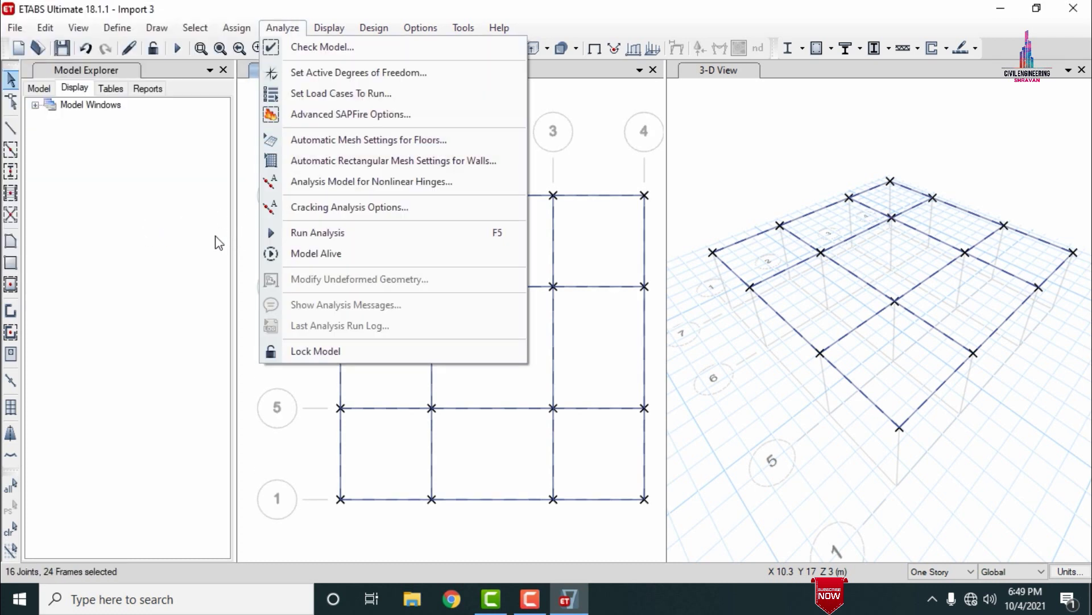
Dismiss the Analyze menu and deselect all joints and frames in the Story1 plan
click(219, 242)
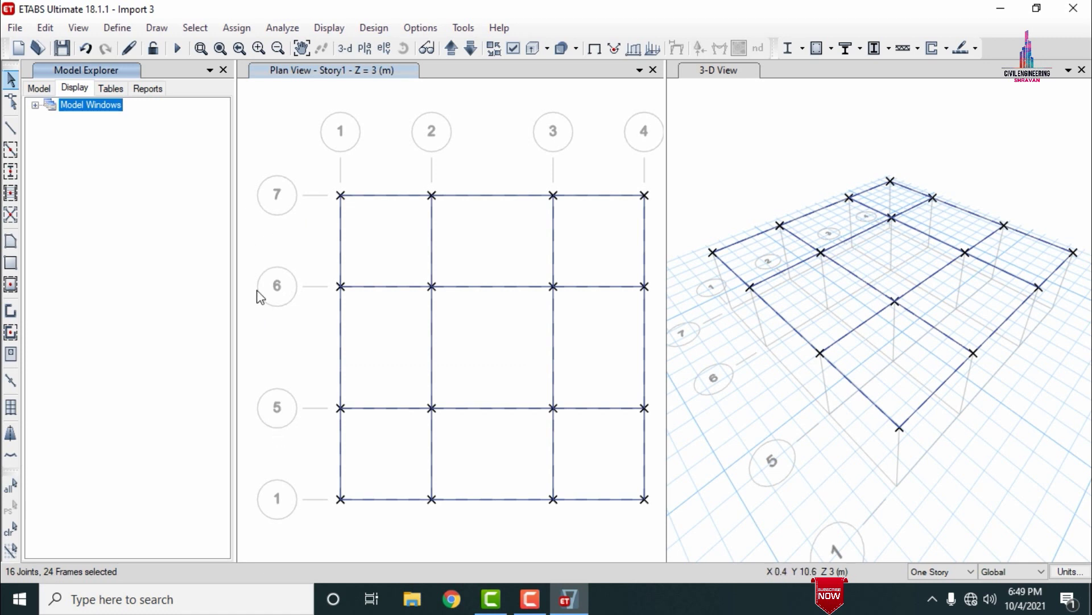
scroll(334, 241, down, 3)
scroll(275, 293, up, 3)
click(311, 140)
key(ctrl+q)
drag(264, 154, 636, 541)
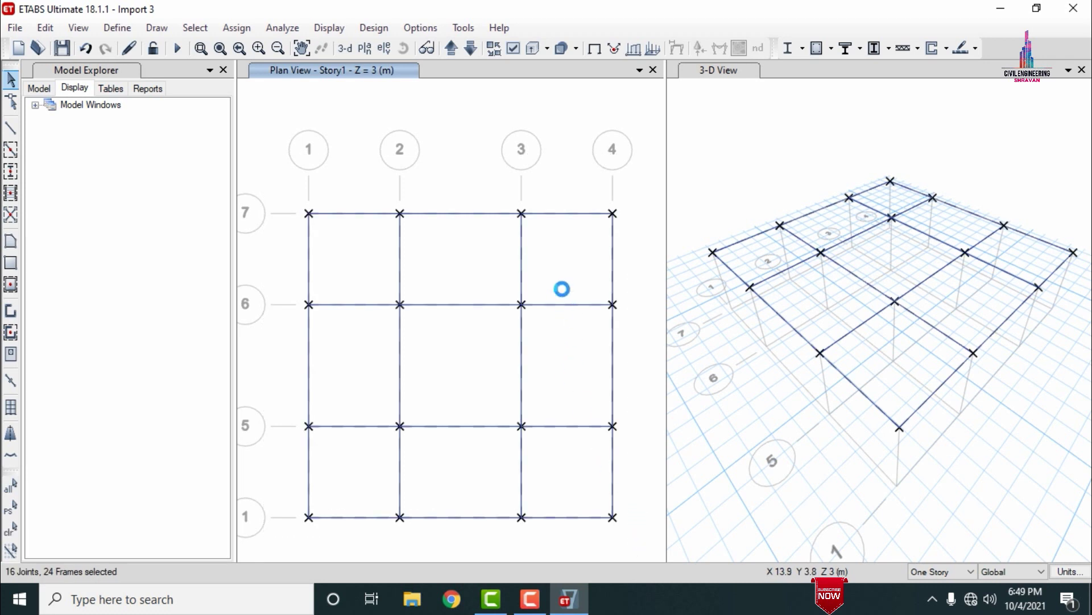
key(ctrl+q)
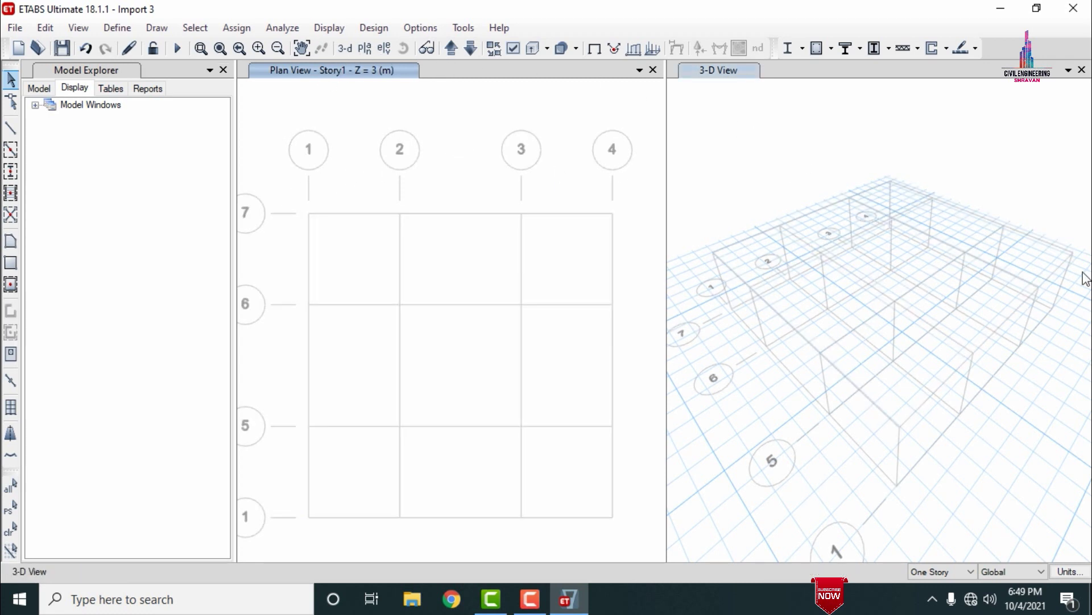
Add an Indian M30 concrete material
click(117, 28)
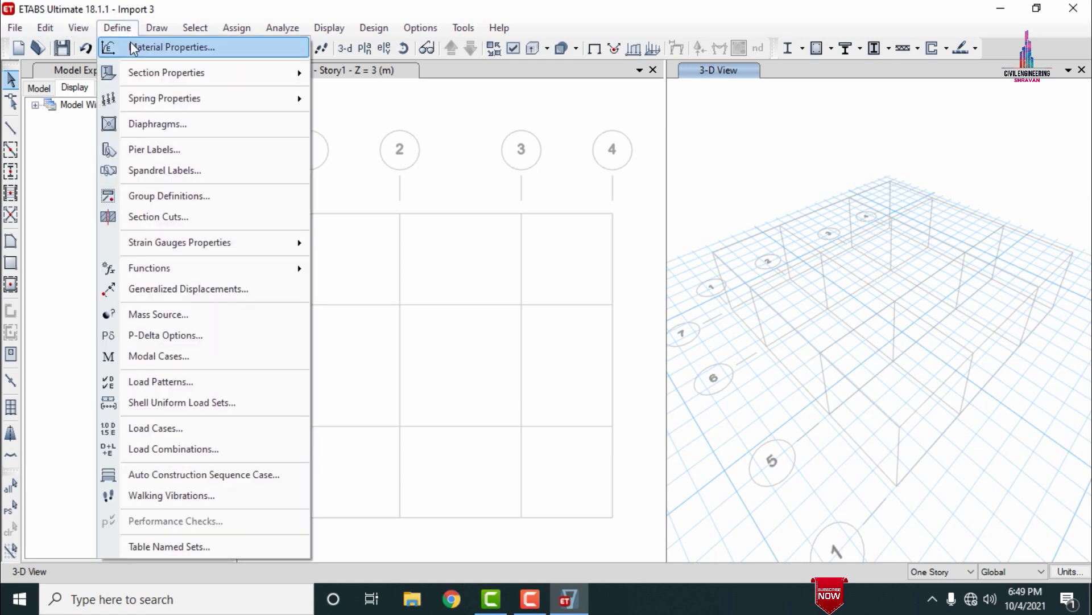
click(131, 45)
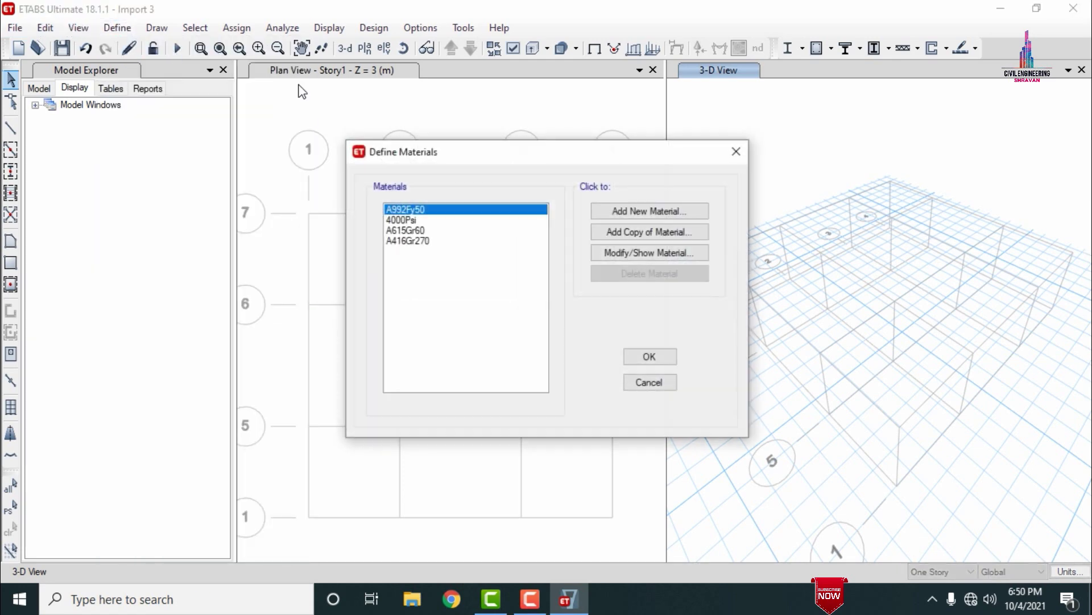
click(621, 210)
click(536, 253)
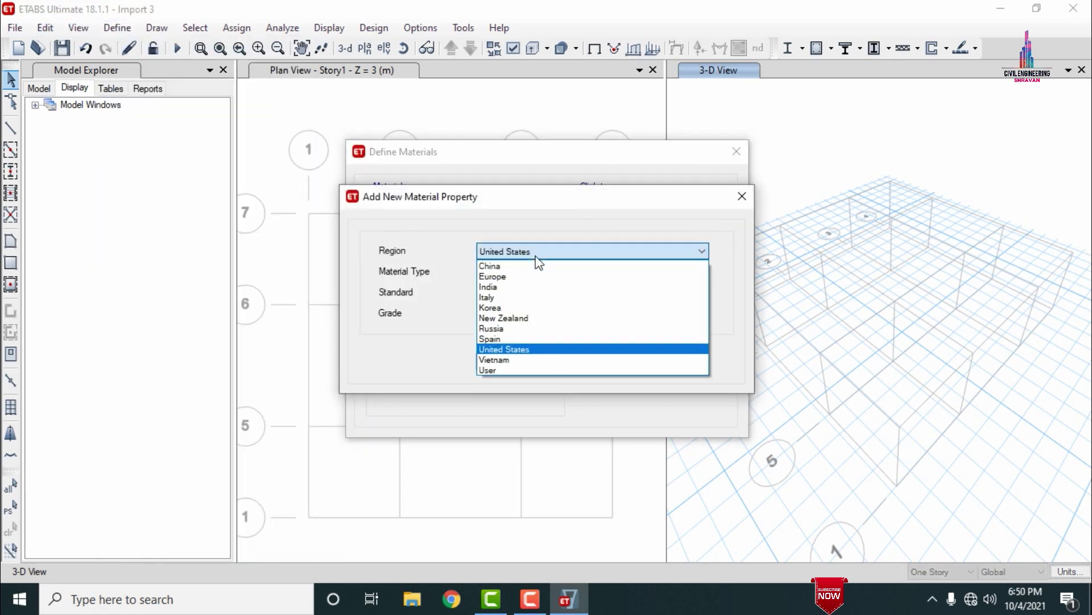
click(512, 286)
click(514, 272)
click(509, 296)
click(508, 314)
click(500, 363)
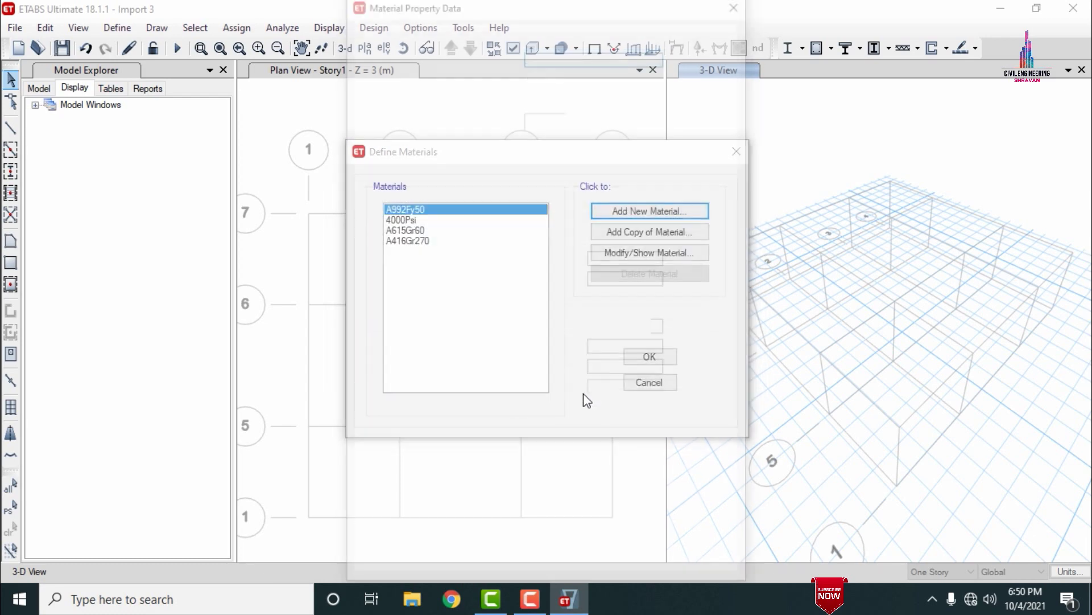
click(498, 506)
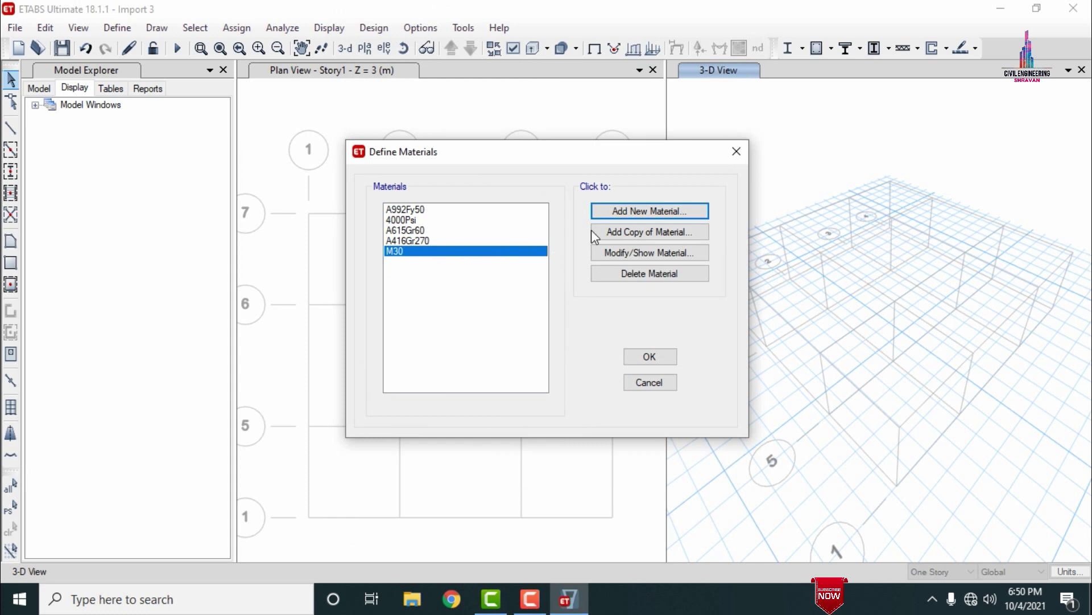
Add an Indian HYSD Grade 415 rebar material, HYSD415
click(611, 211)
click(511, 274)
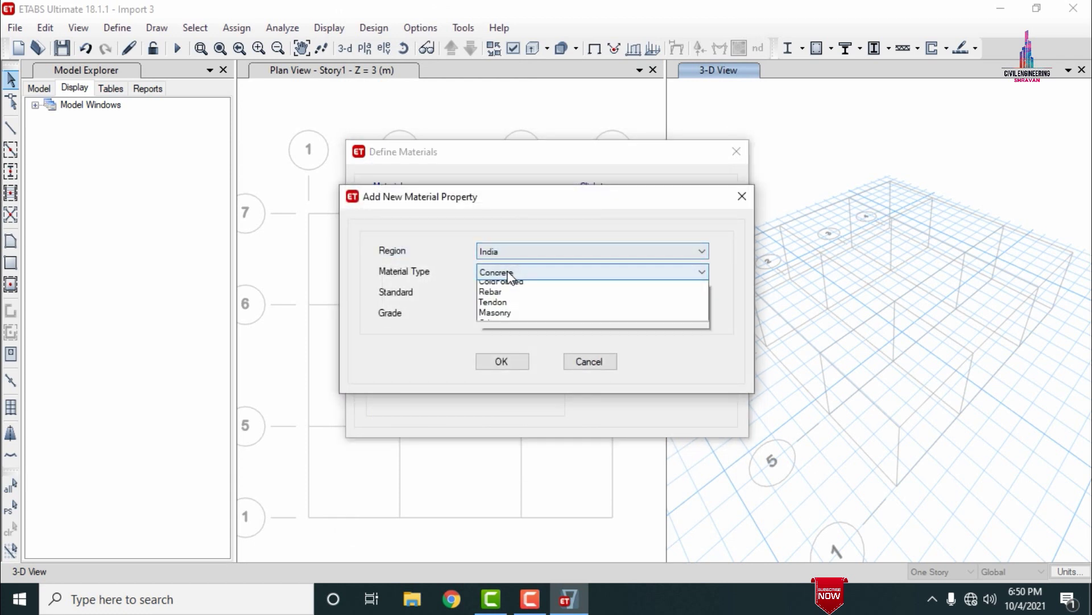
click(500, 285)
click(513, 293)
click(512, 292)
click(506, 271)
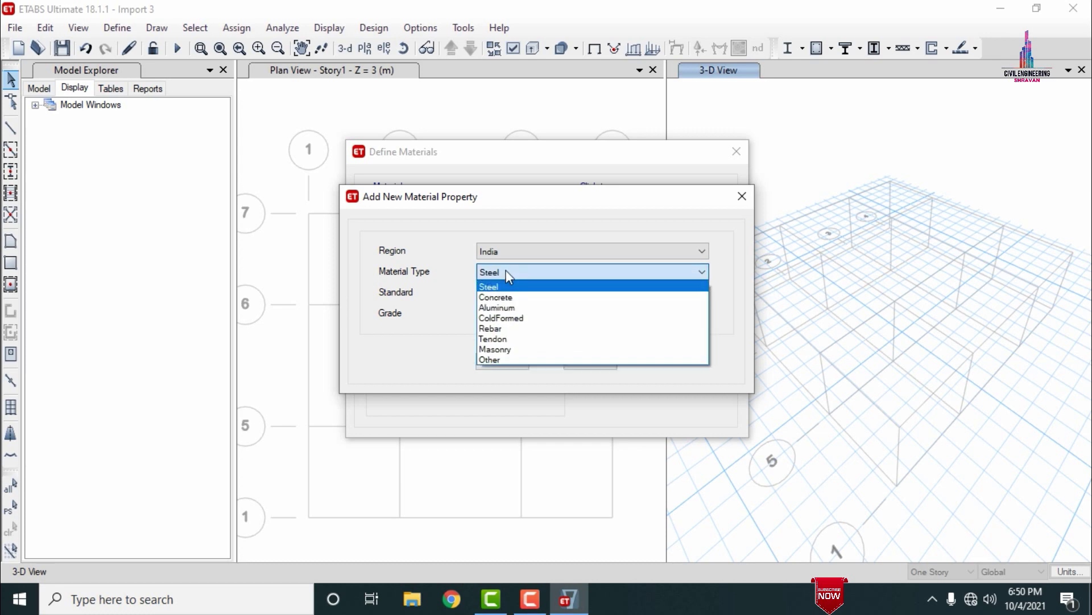
click(495, 329)
click(515, 313)
click(503, 326)
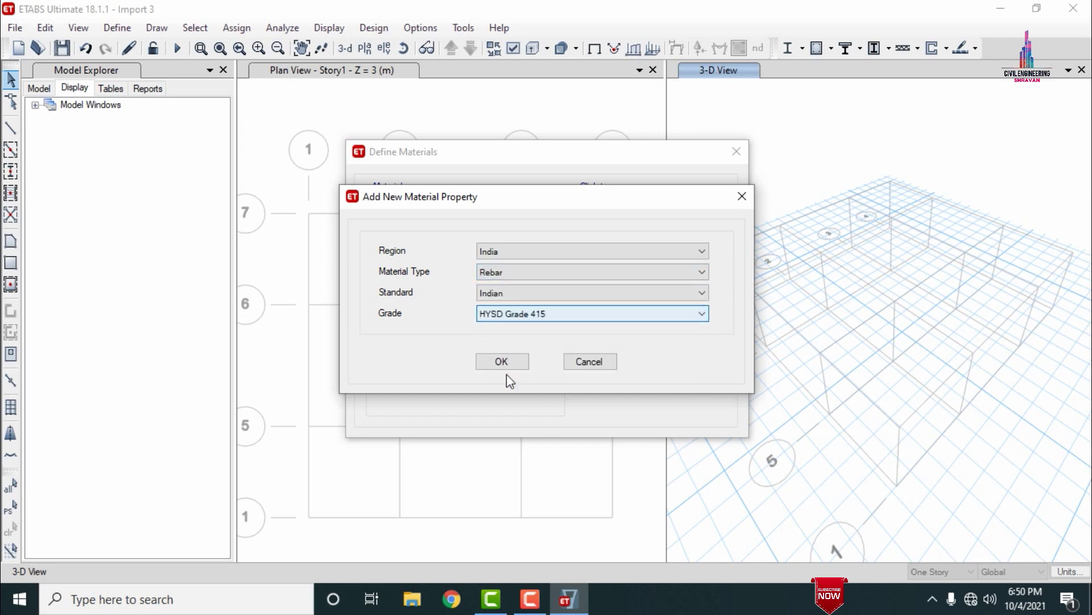
click(501, 361)
click(500, 458)
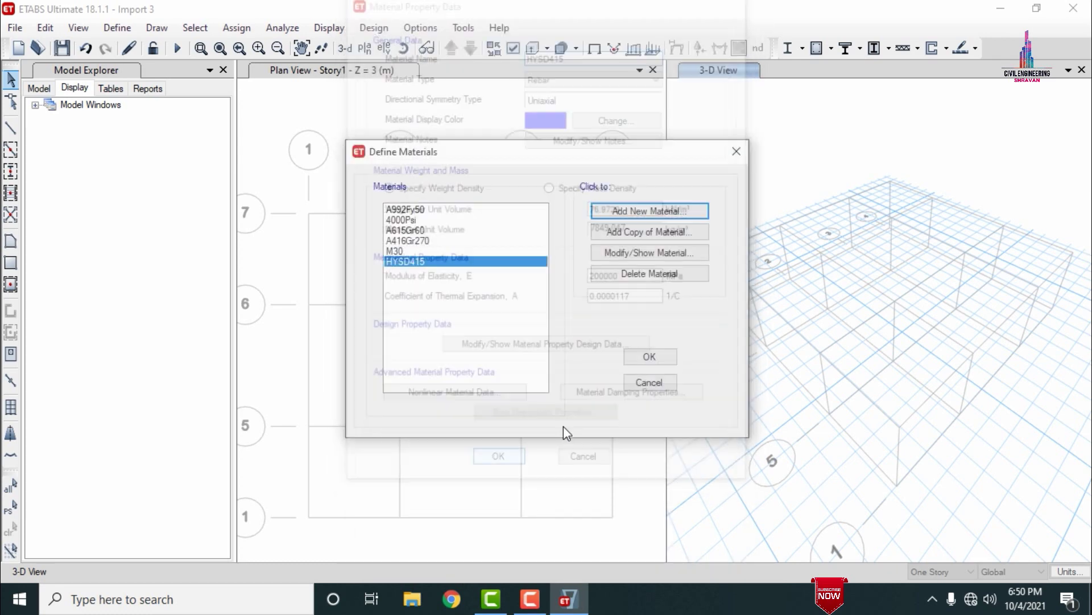
Close the materials list, then reopen it to check M30 and HYSD415 are listed
key(Return)
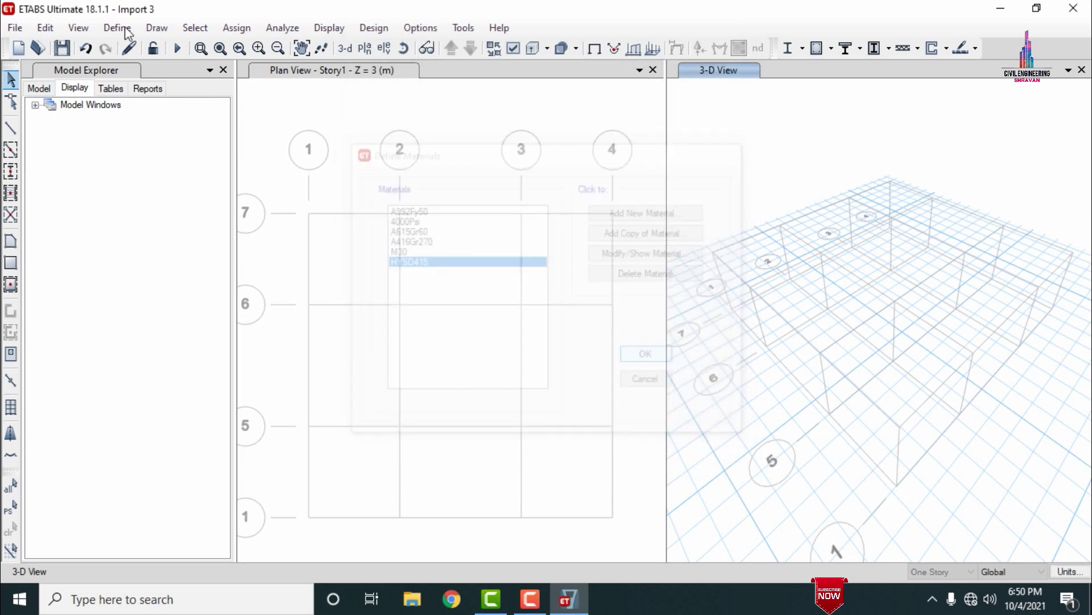
click(117, 27)
click(149, 47)
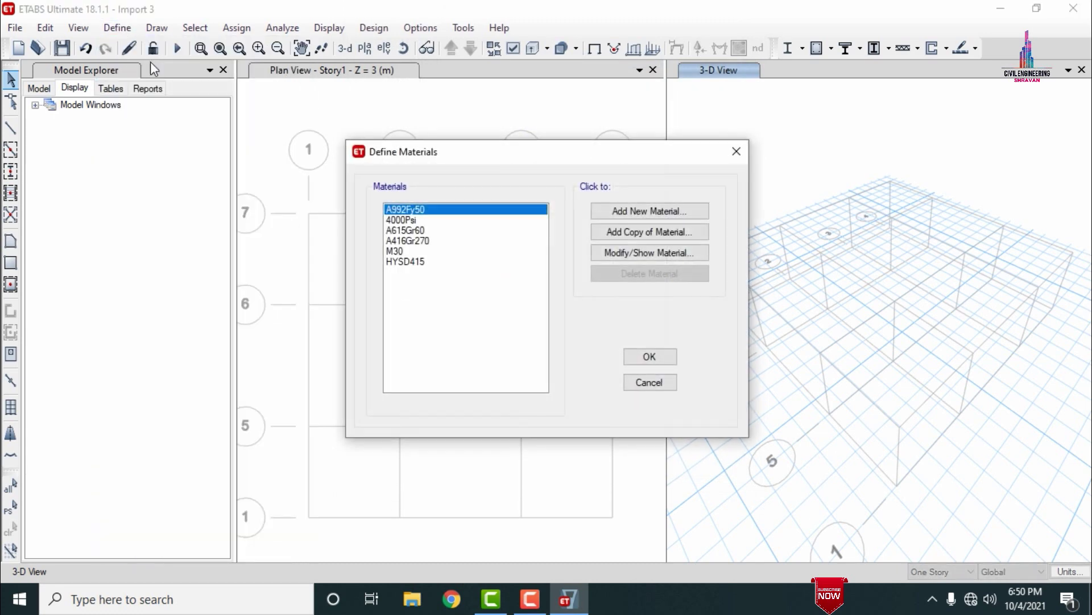
click(648, 382)
click(118, 28)
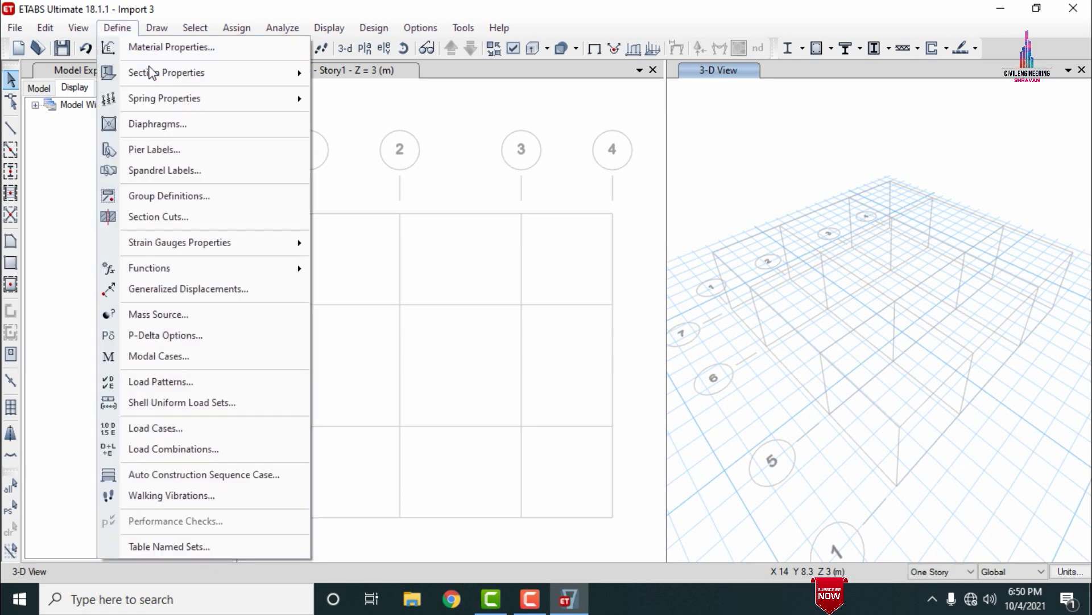
Delete the ConcCol, SteelBm and SteelCol frame sections using Delete Multiple Properties
mouse_move(171, 71)
click(382, 84)
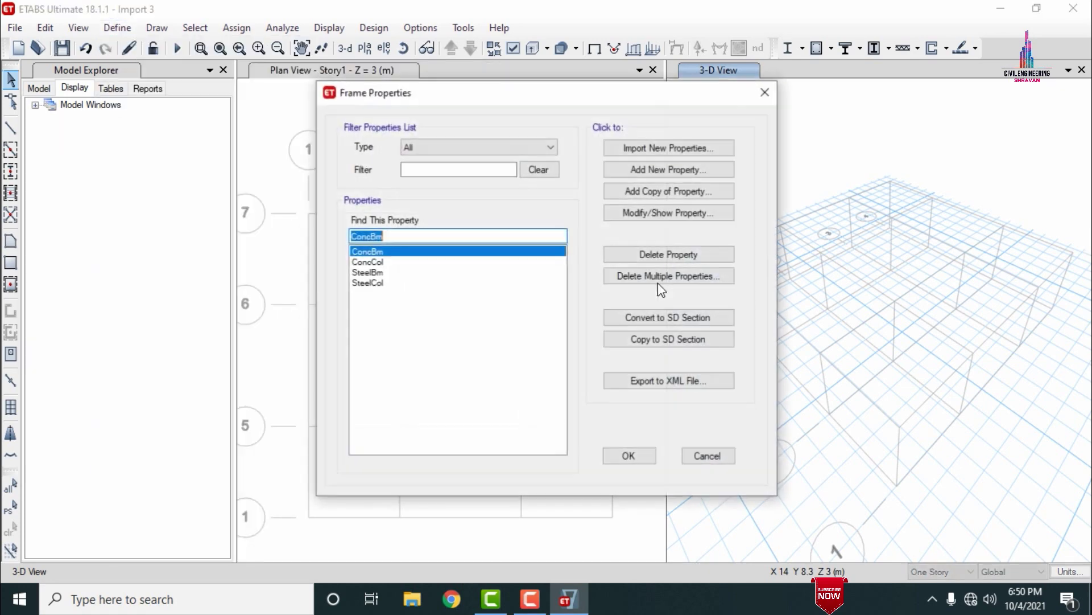
click(383, 284)
click(363, 250)
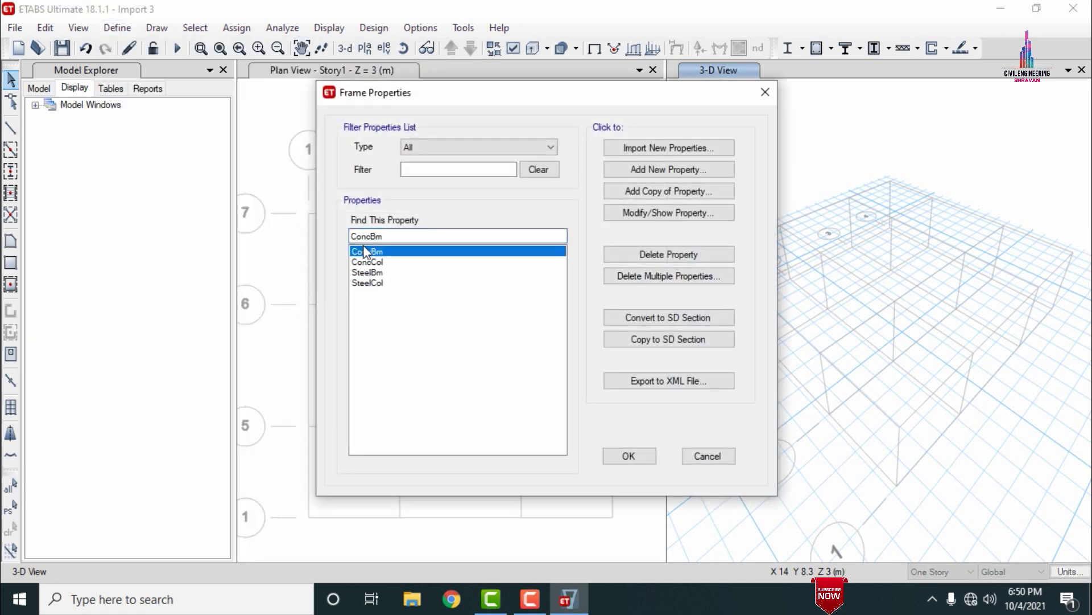
click(654, 273)
drag(491, 264, 480, 216)
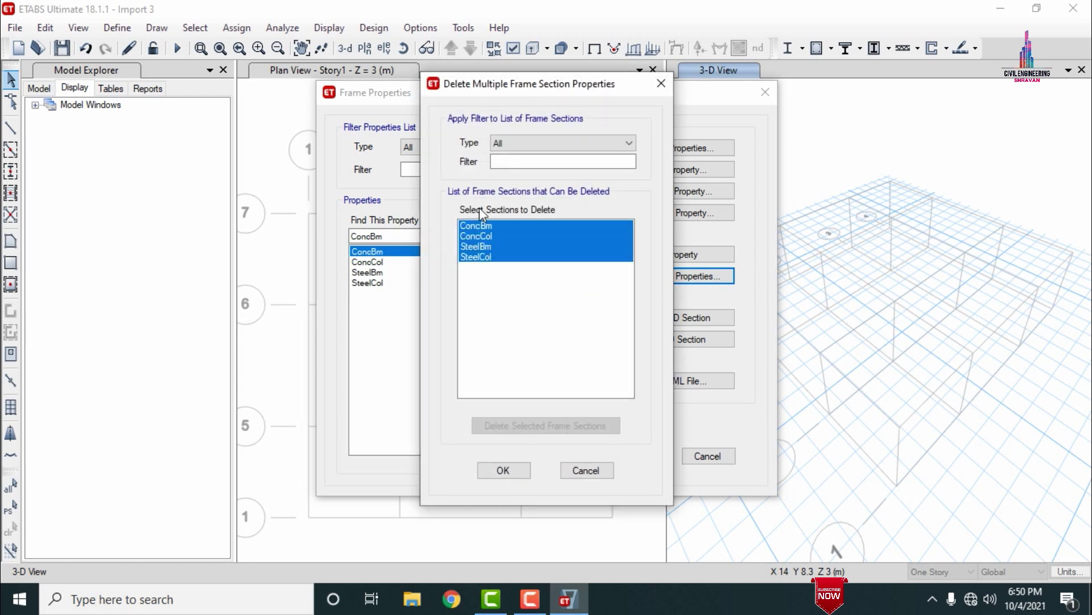
click(516, 426)
click(649, 358)
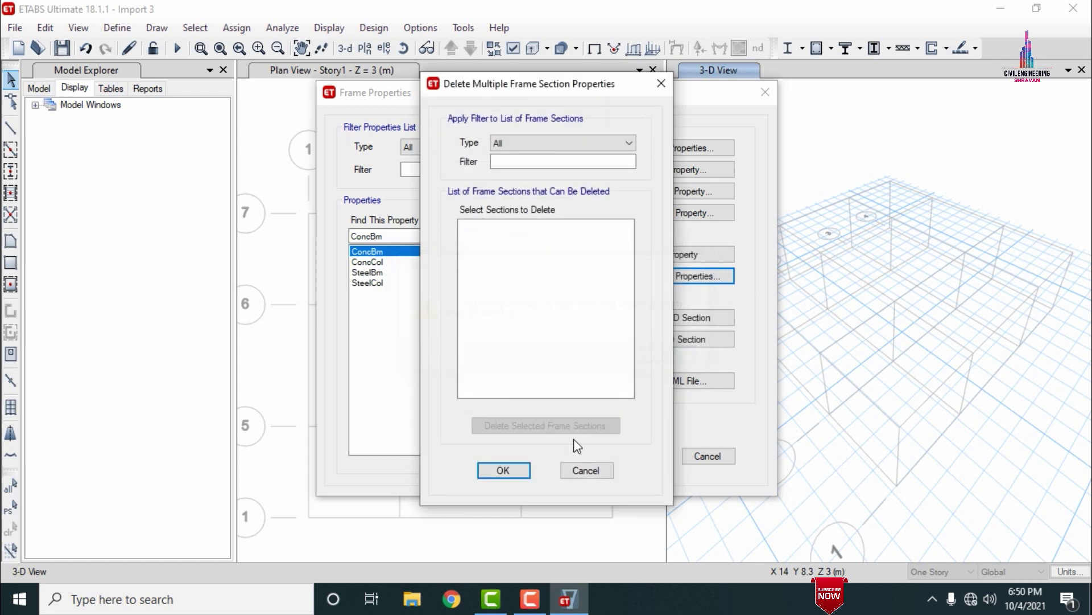
click(501, 470)
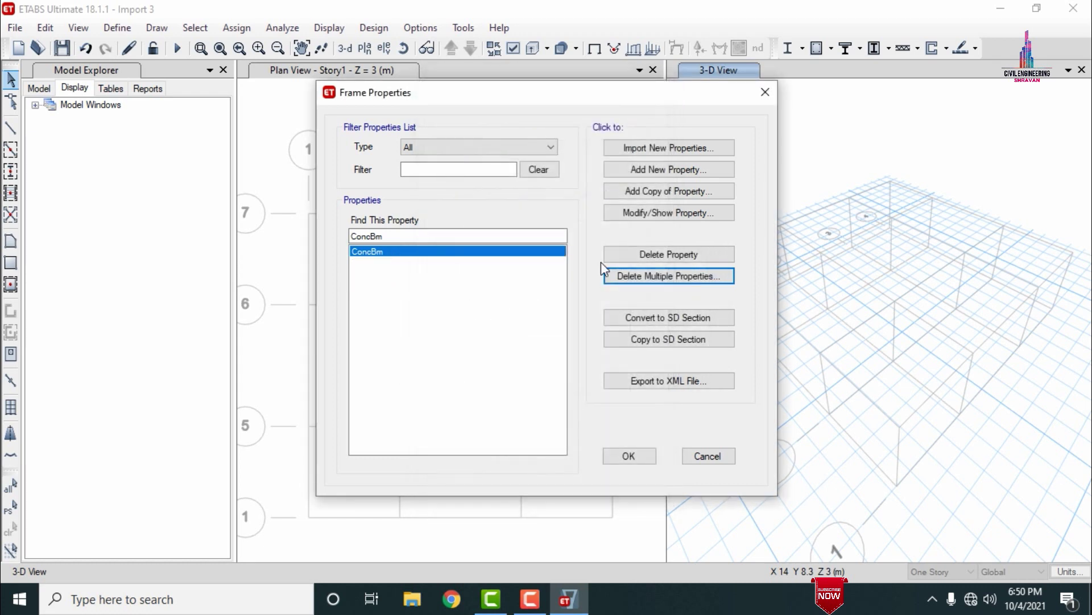
click(673, 169)
key(Escape)
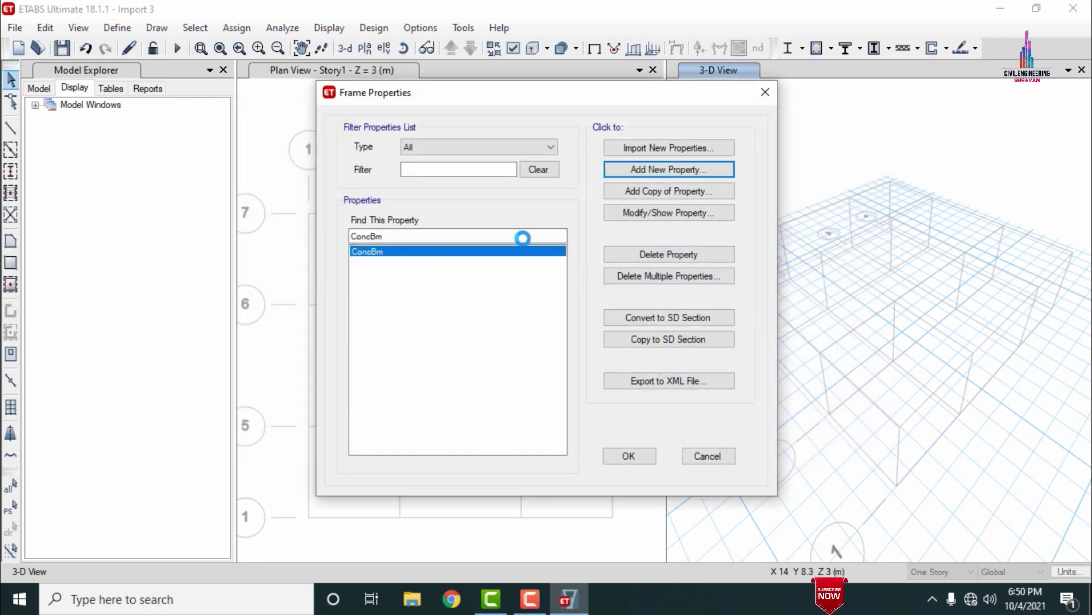
Create rectangular concrete section B in M30 with a 300 mm depth
click(670, 169)
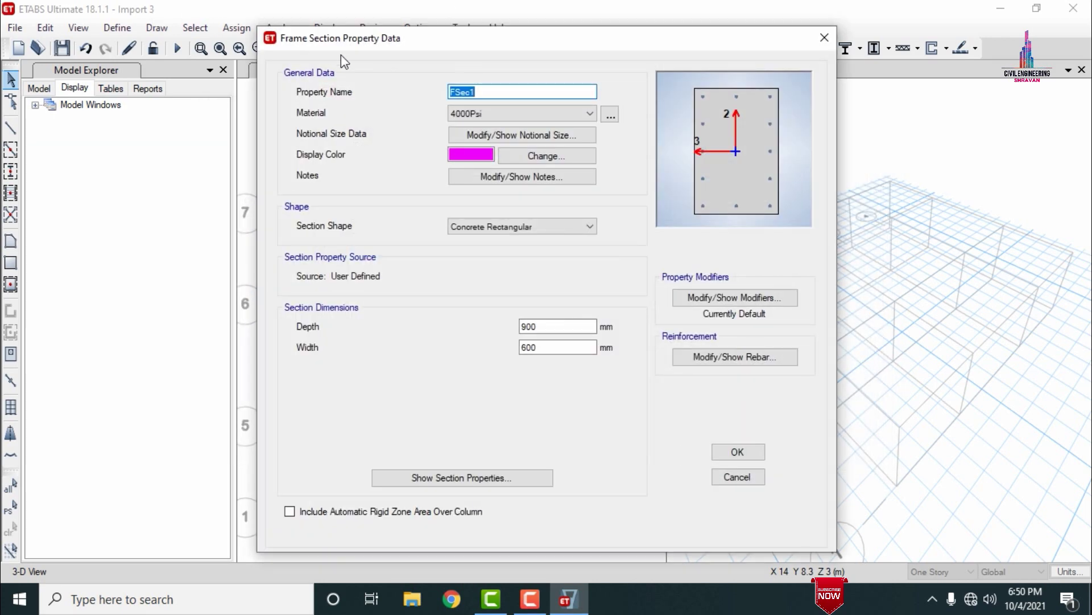
text(B)
click(477, 113)
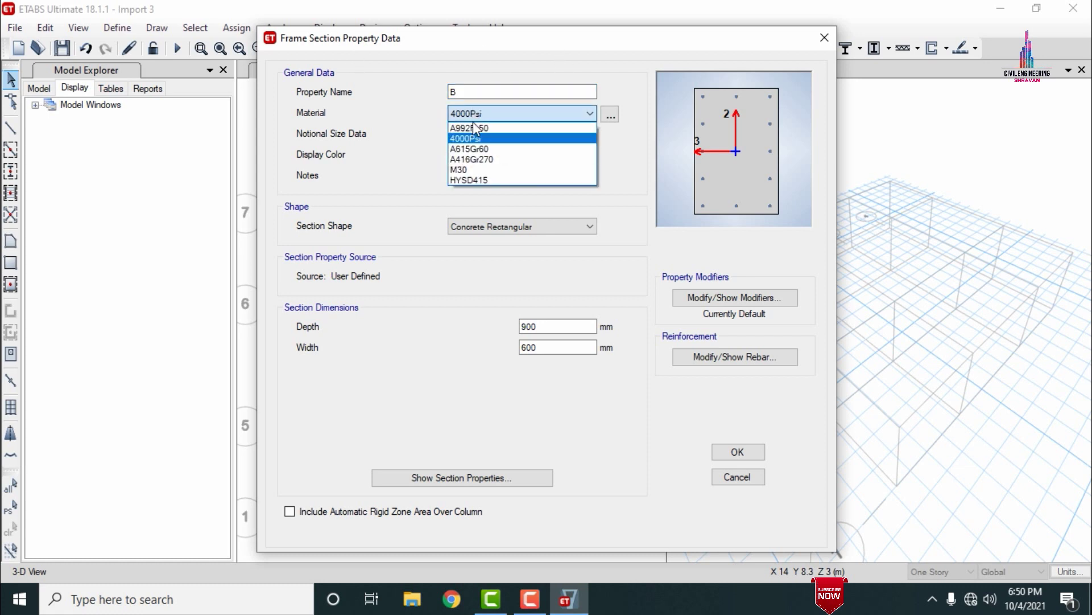
click(475, 169)
double_click(562, 326)
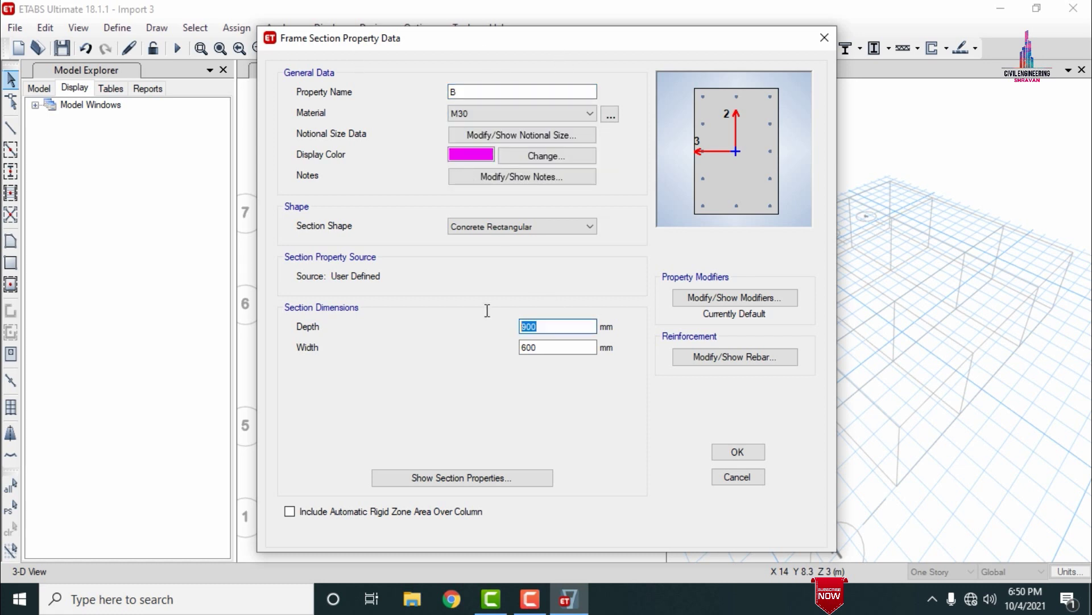
text(300)
key(Tab)
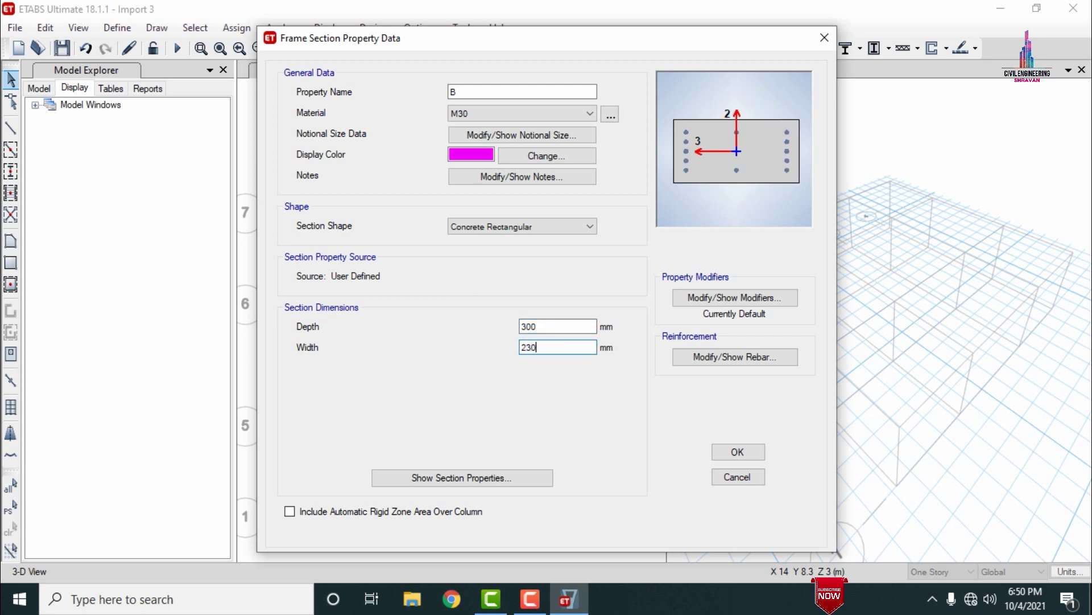
click(546, 323)
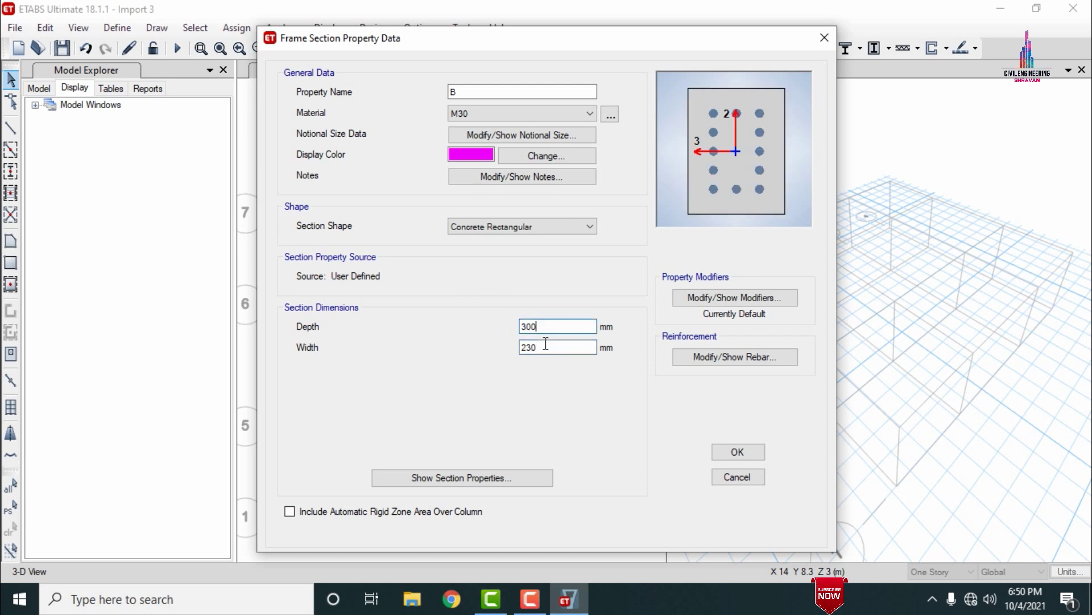
Set section B rebar to M3 Design Only, HYSD415 bars, 30 mm top and bottom cover, and save
click(690, 360)
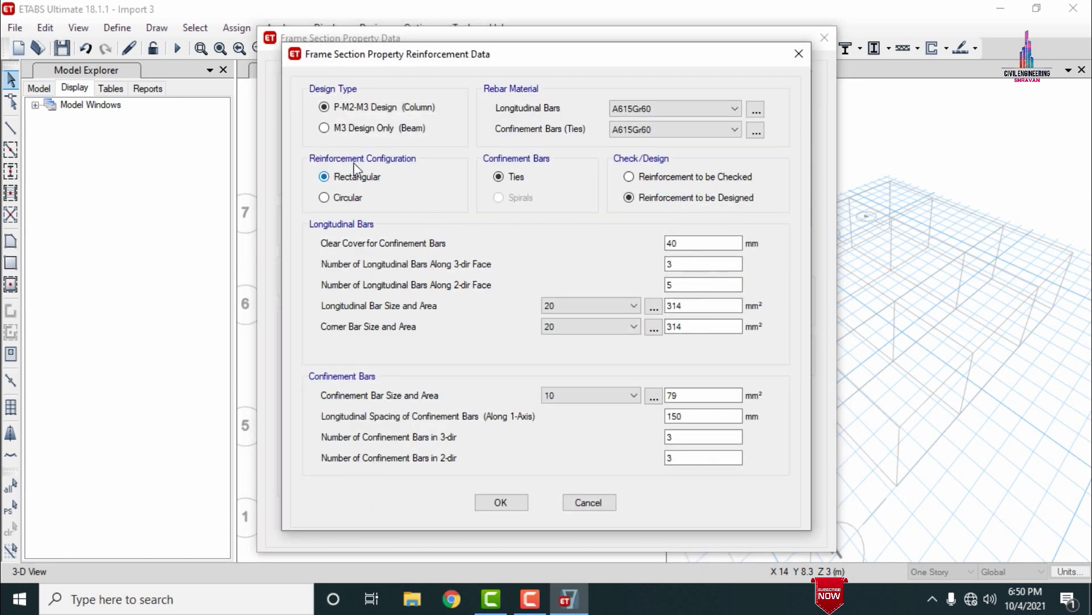
click(356, 129)
click(629, 108)
click(626, 135)
click(637, 131)
click(636, 135)
click(637, 143)
click(631, 152)
double_click(451, 178)
text(30)
key(Tab)
text(3)
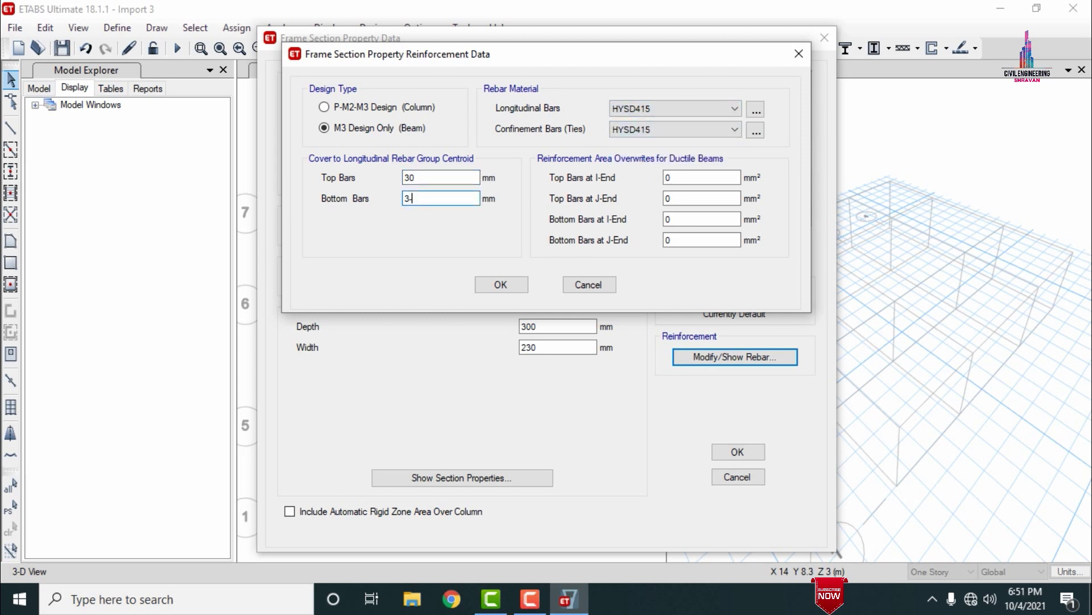
text(0)
click(501, 285)
click(721, 451)
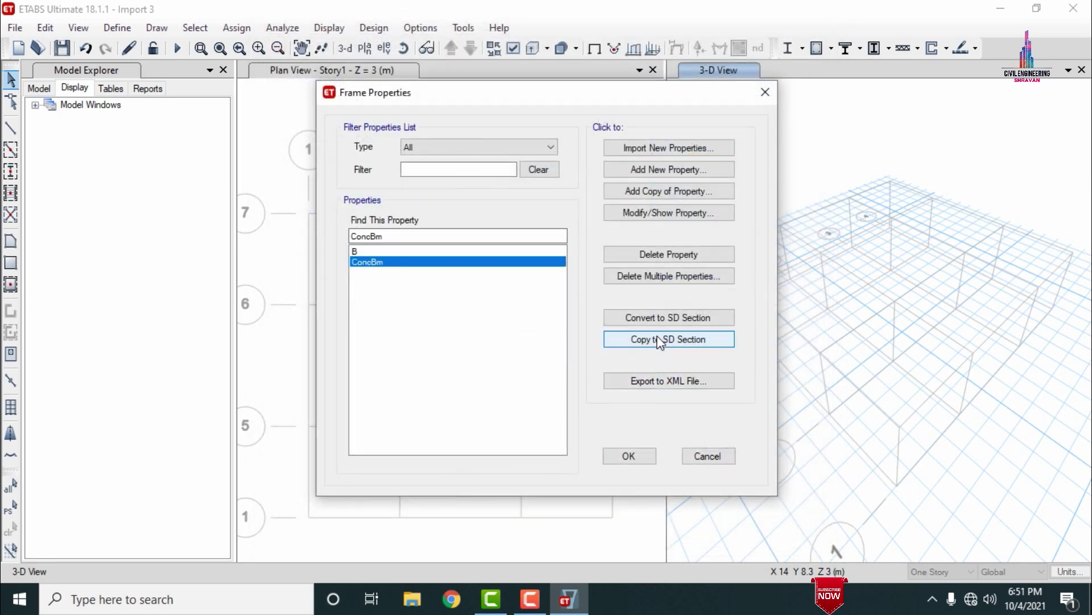
Delete ConcBm and add rectangular concrete section C sized 300 × 300 mm
click(649, 254)
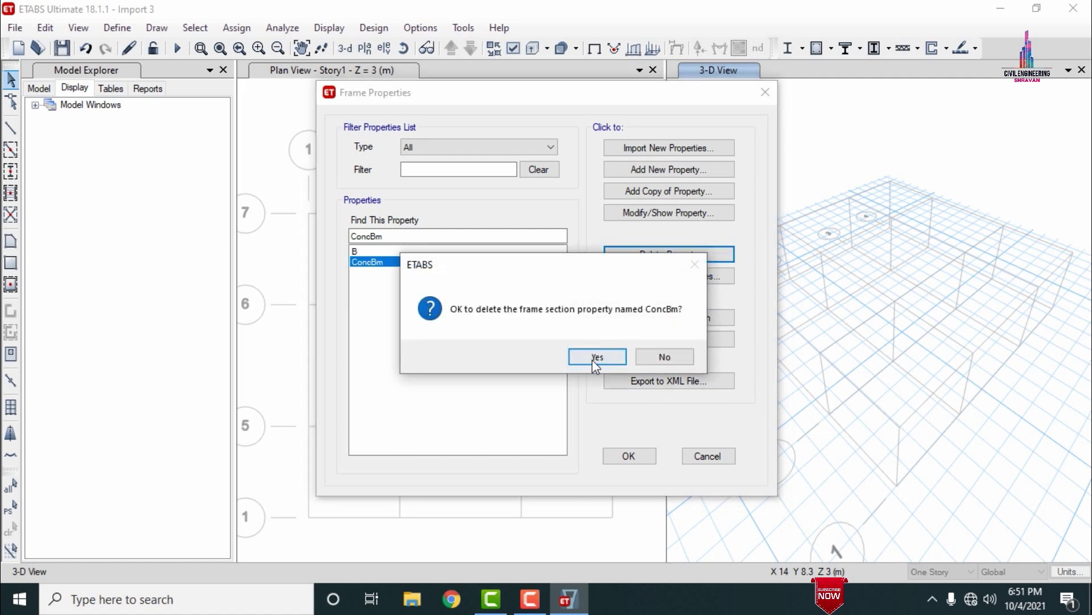
click(596, 357)
click(636, 170)
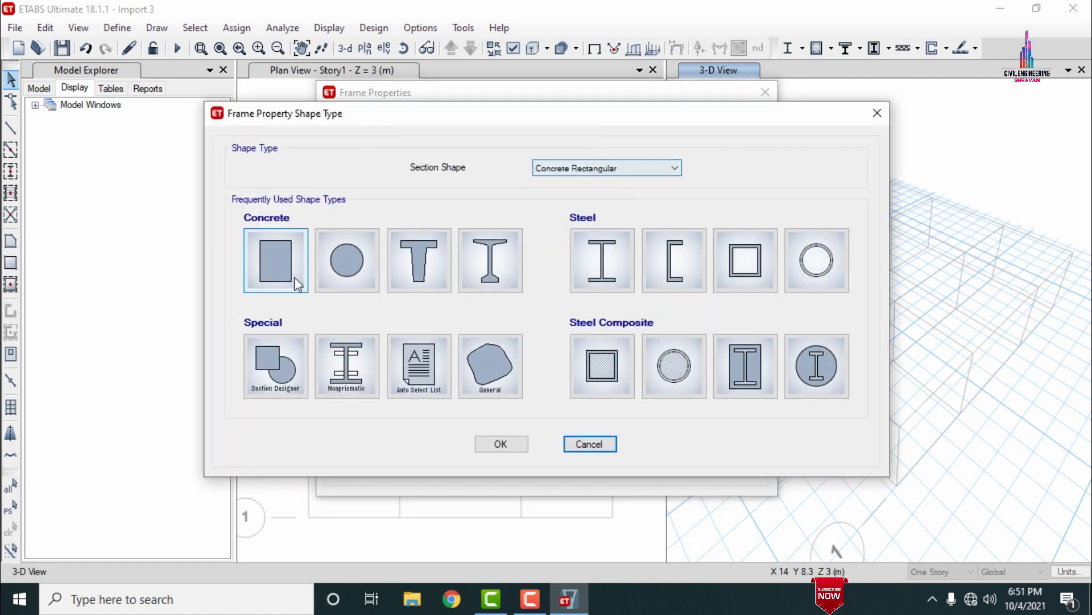
click(296, 289)
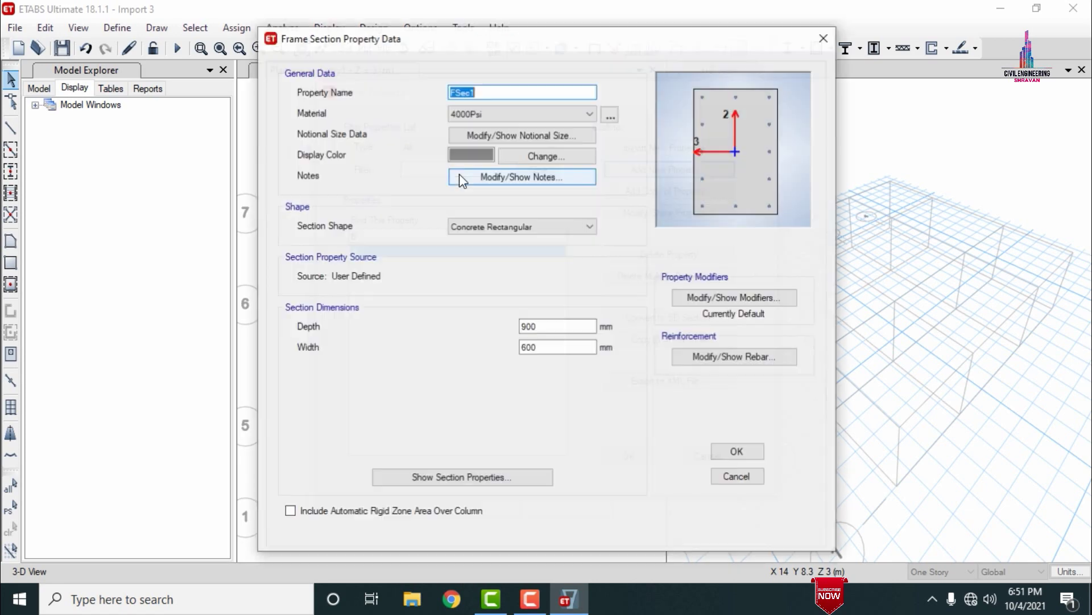
text(C)
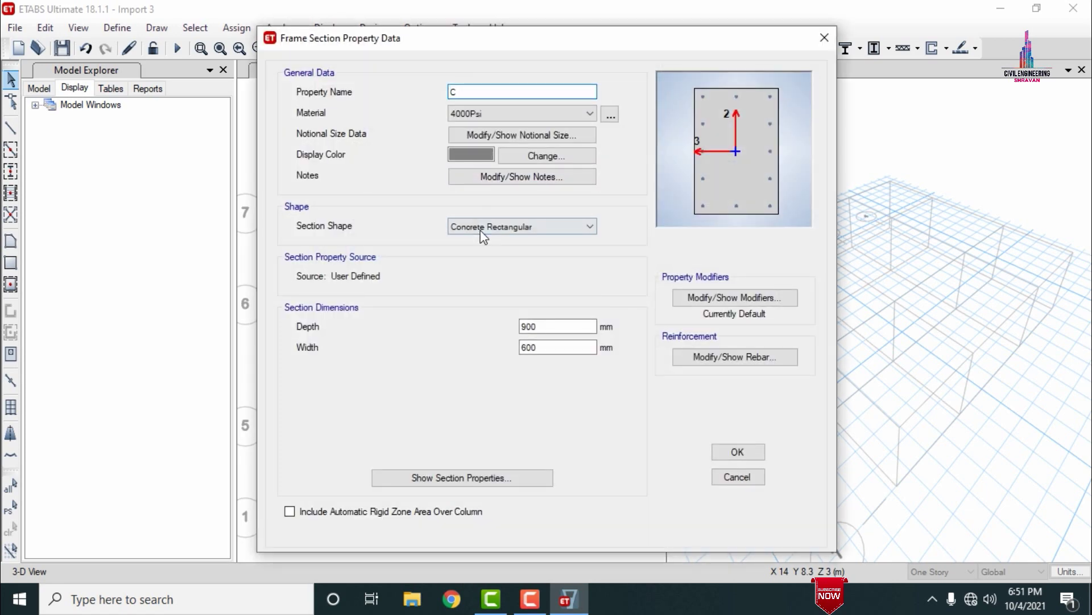
drag(582, 329, 494, 325)
text(30)
key(Tab)
text(300)
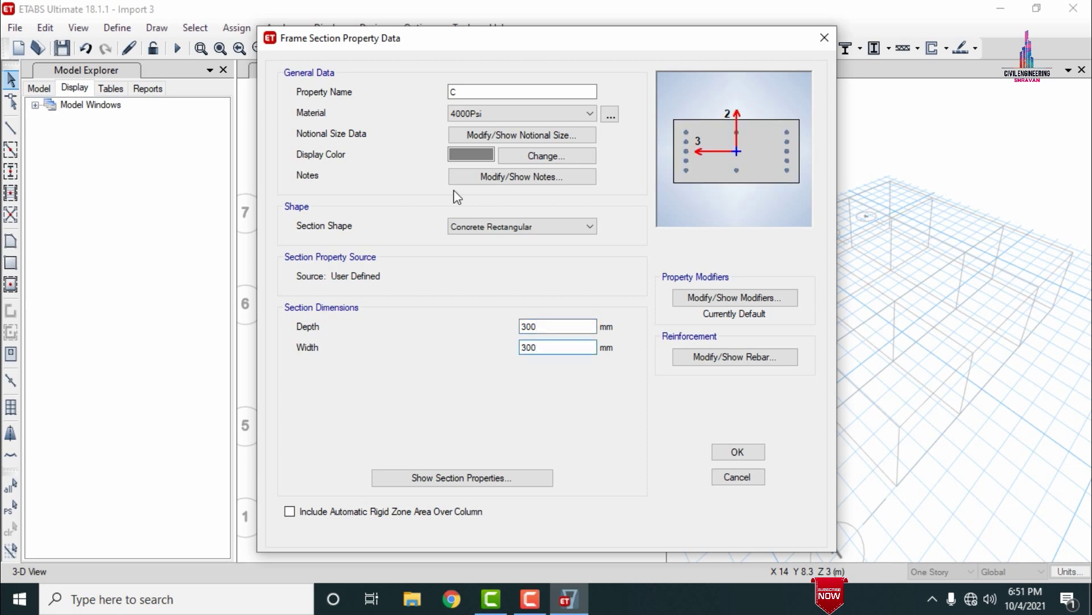
Give section C HYSD415 longitudinal and tie bars with three bars per face, and save
click(690, 358)
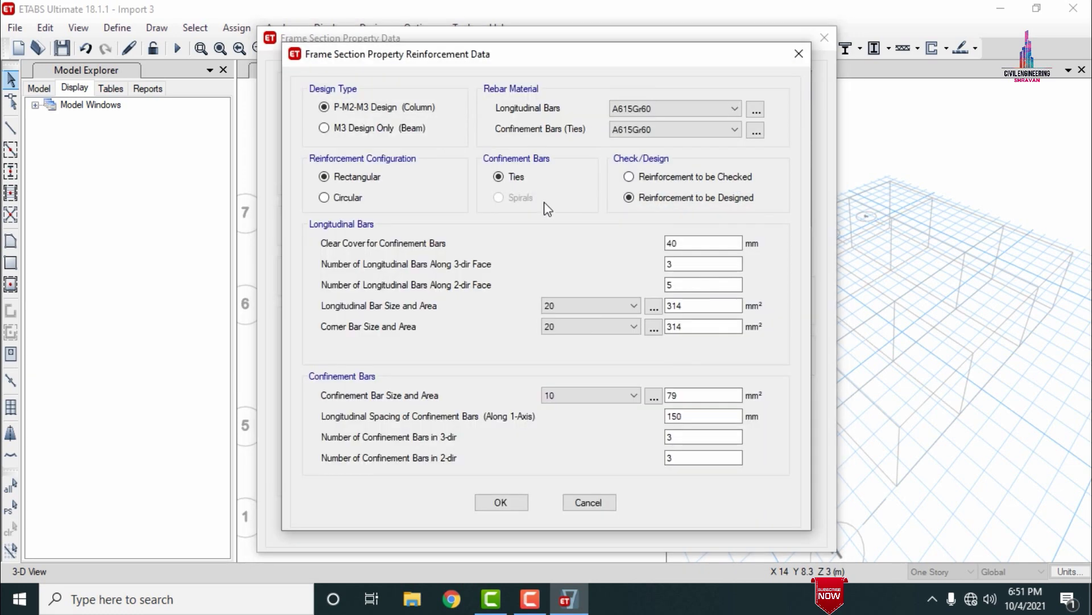
click(663, 109)
click(643, 135)
click(649, 130)
click(648, 154)
double_click(691, 286)
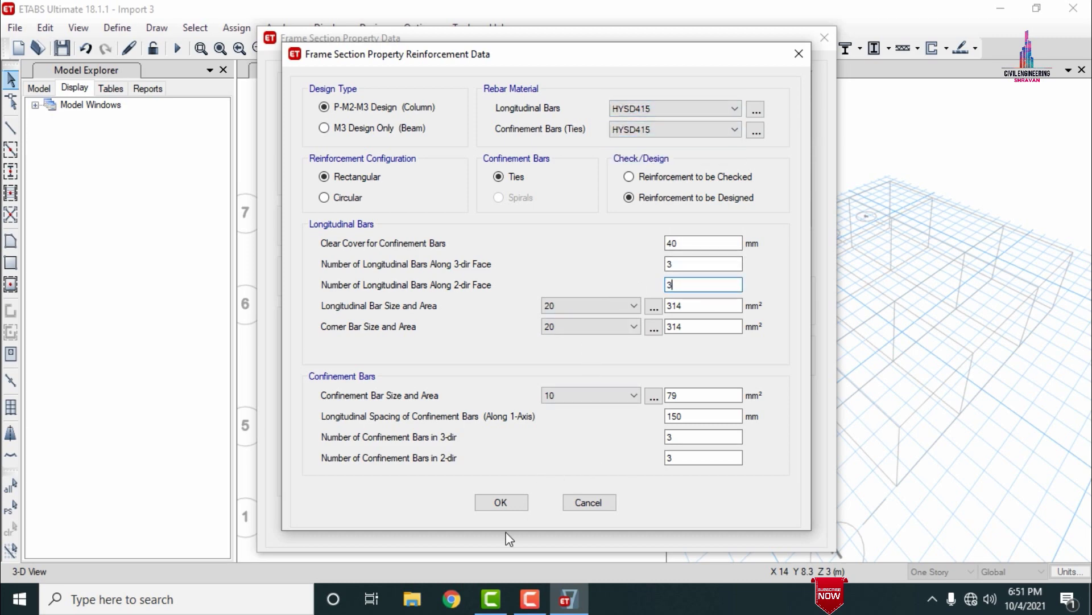
click(500, 503)
click(734, 451)
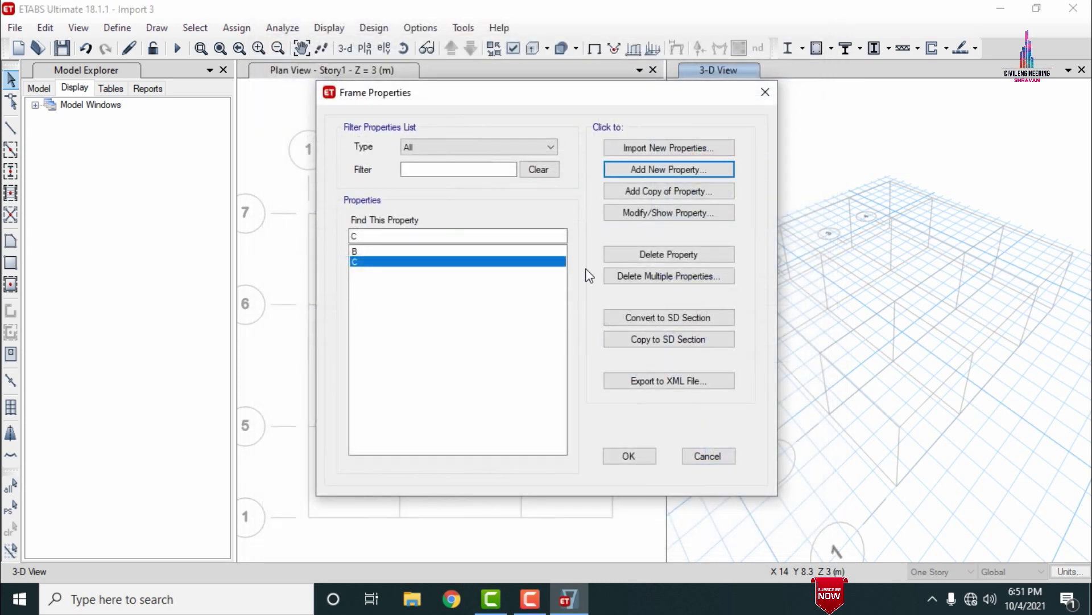
click(629, 454)
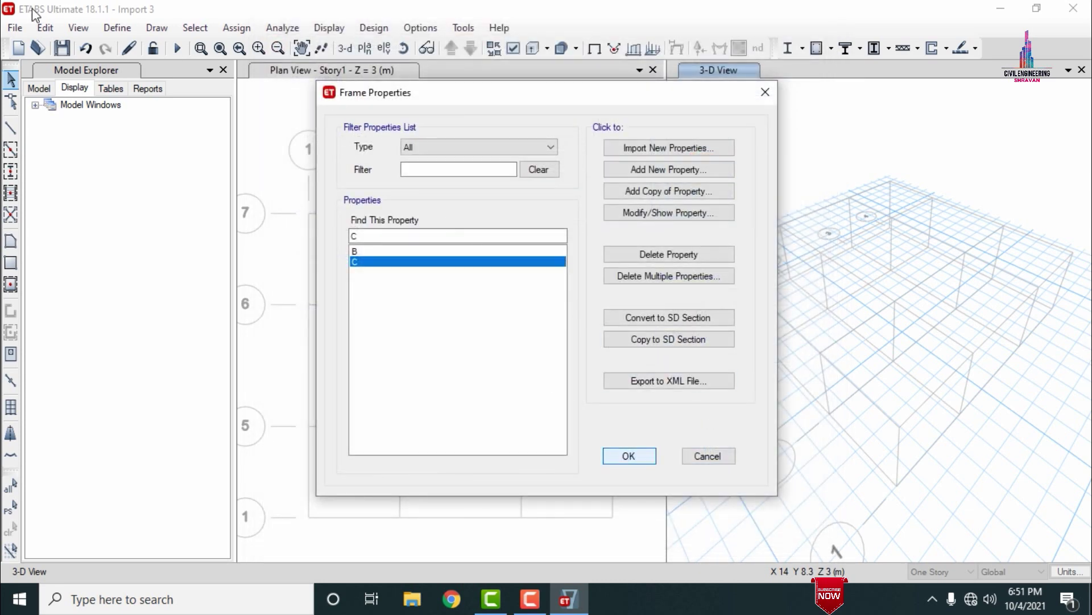
click(117, 27)
Add slab section S120 as a membrane, 120 mm thick, in M30 concrete
mouse_move(155, 79)
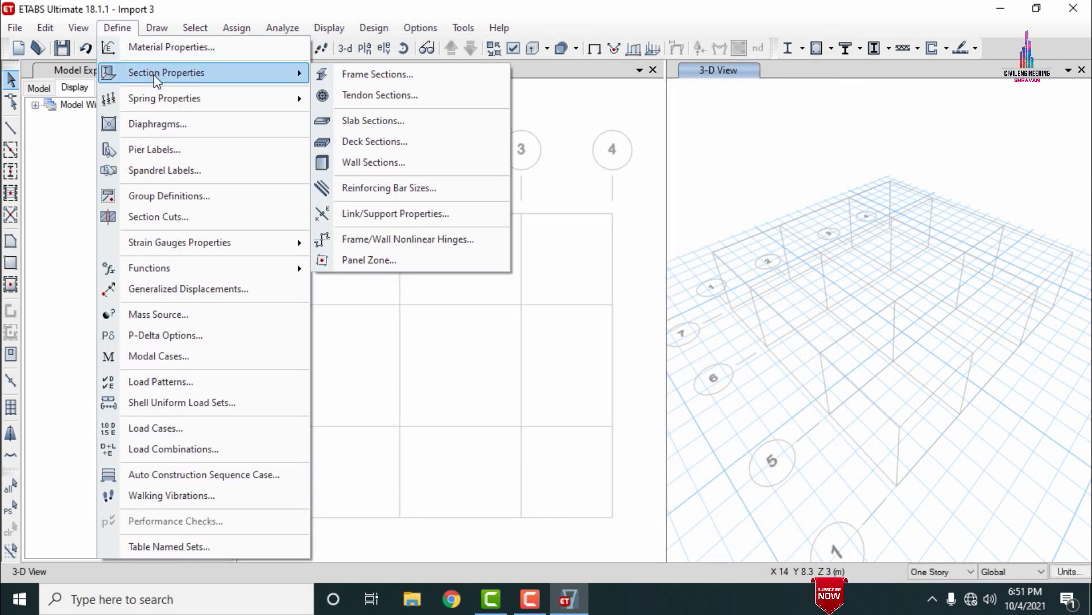
click(375, 125)
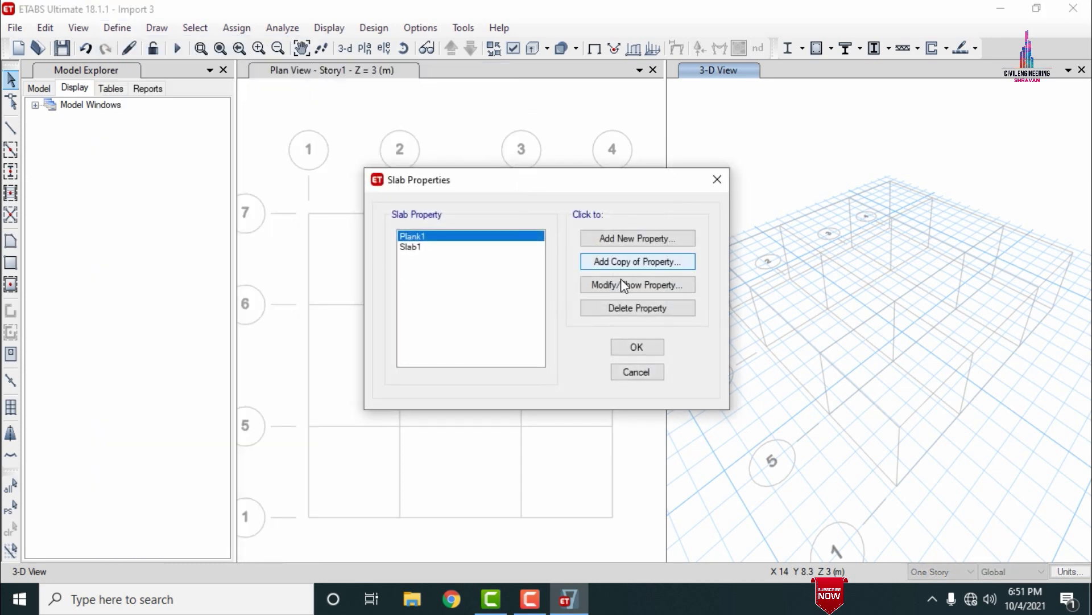
click(617, 239)
drag(578, 126, 471, 139)
text(S120)
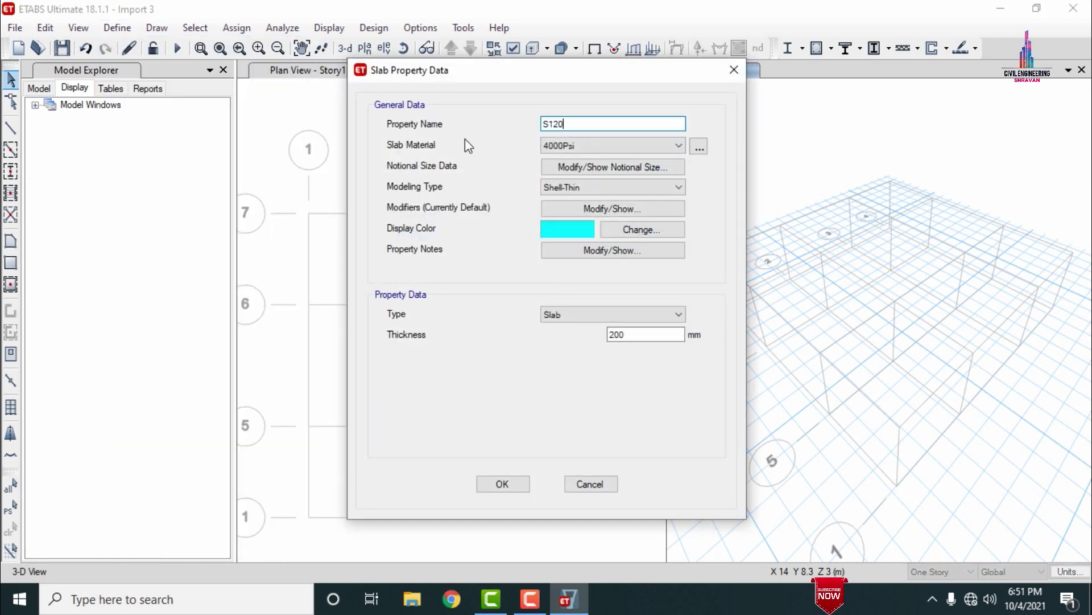
click(593, 190)
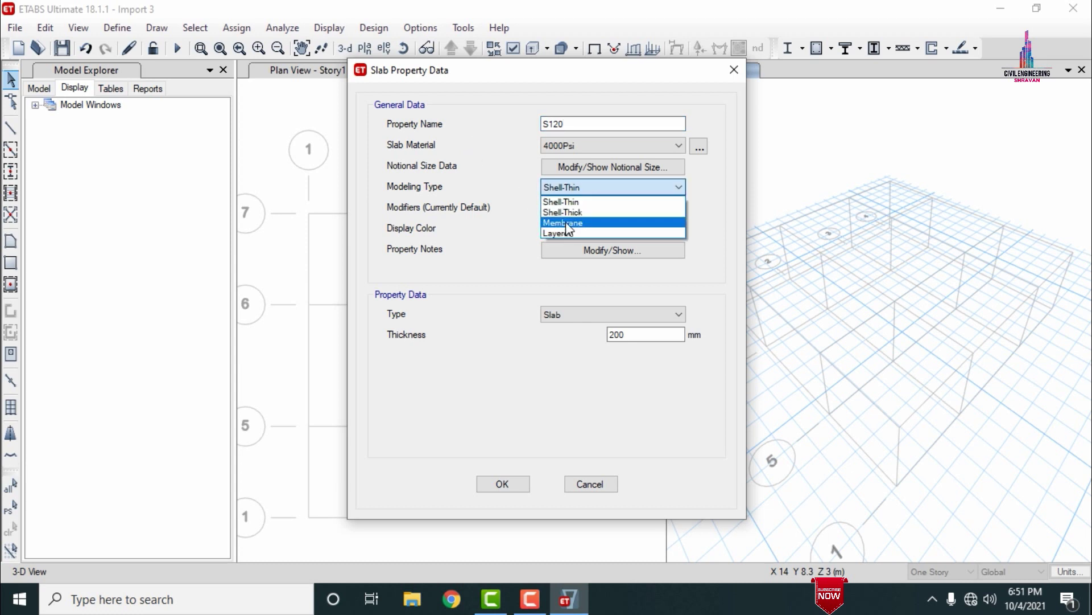
click(566, 222)
drag(637, 334, 546, 344)
text(1)
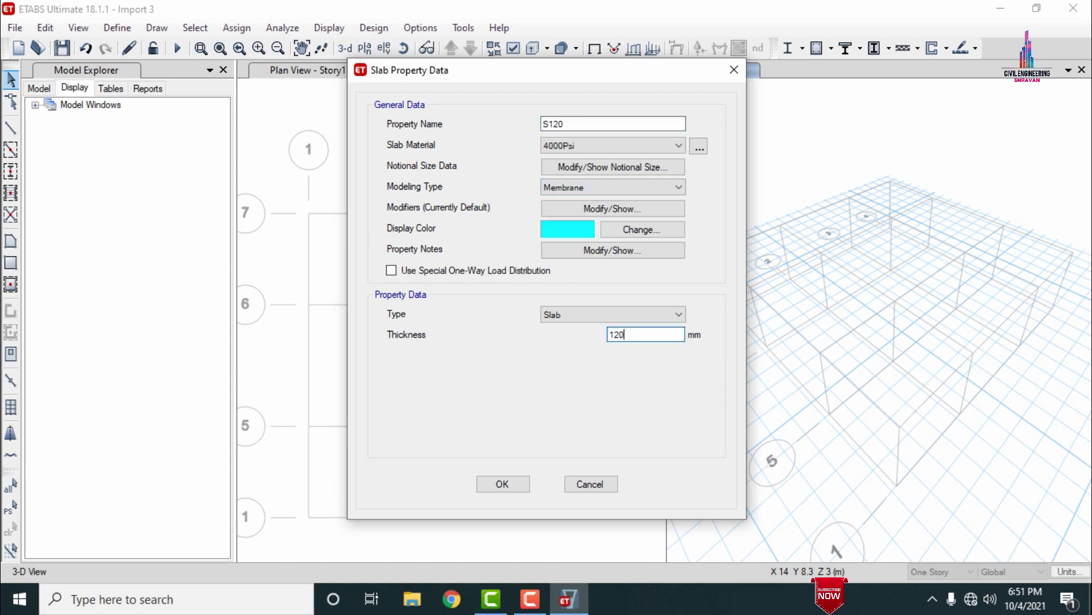
click(606, 146)
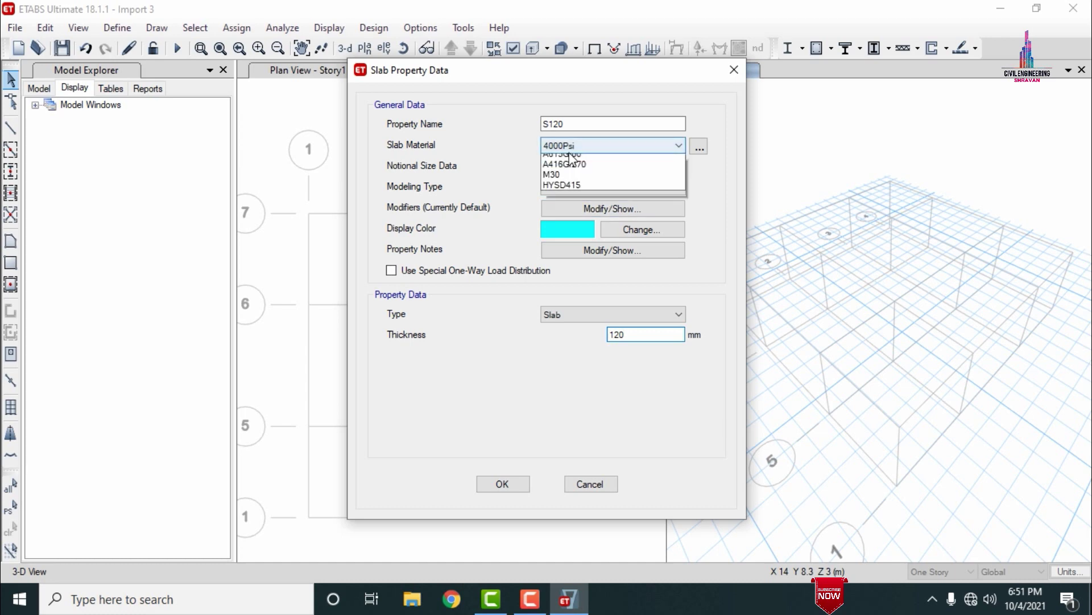
click(557, 206)
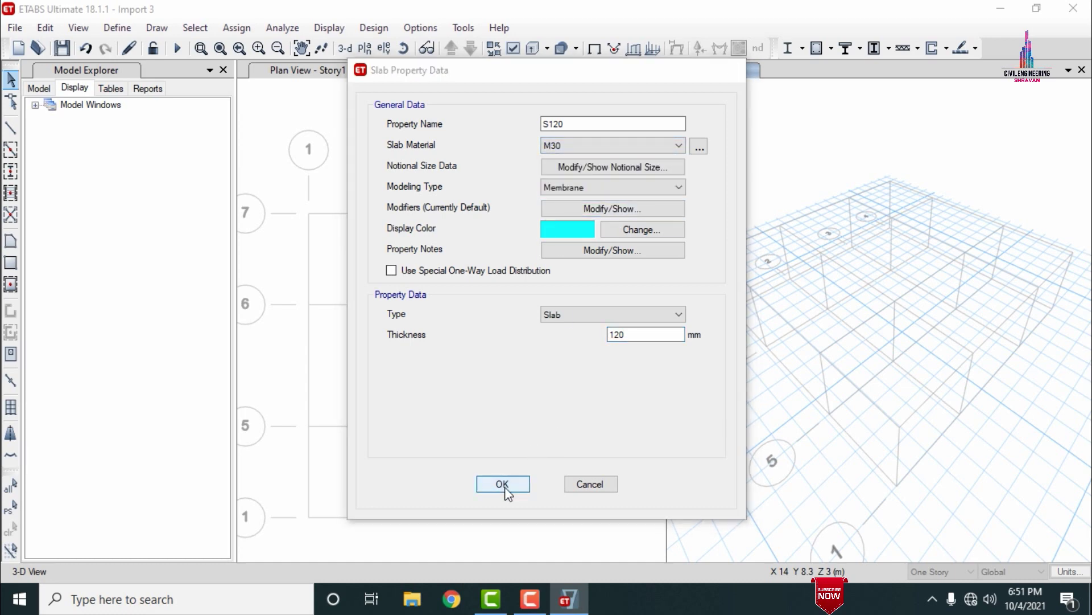
click(503, 484)
click(639, 348)
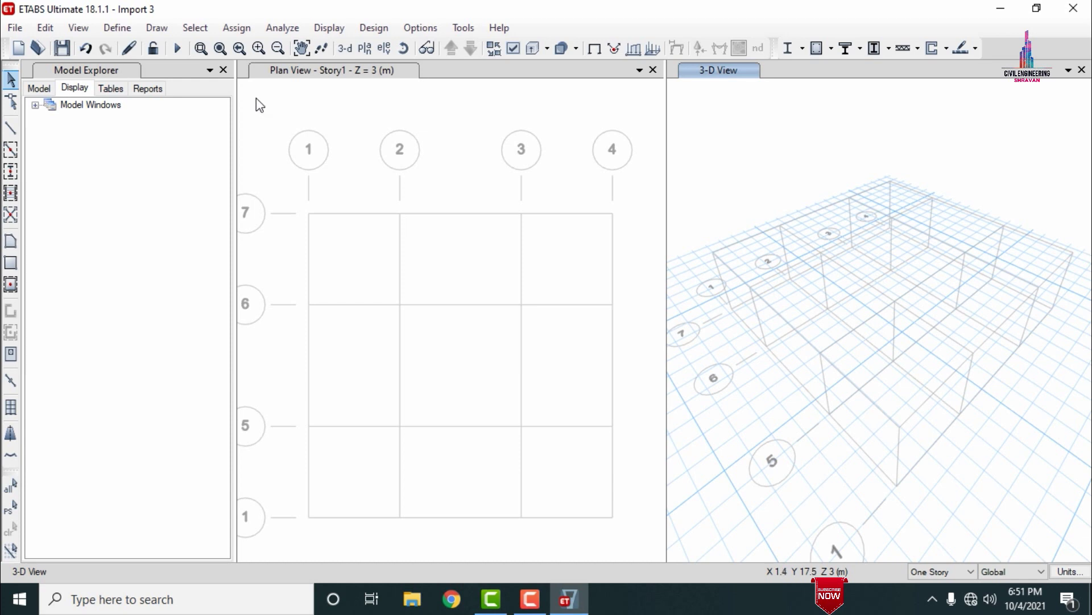
click(56, 29)
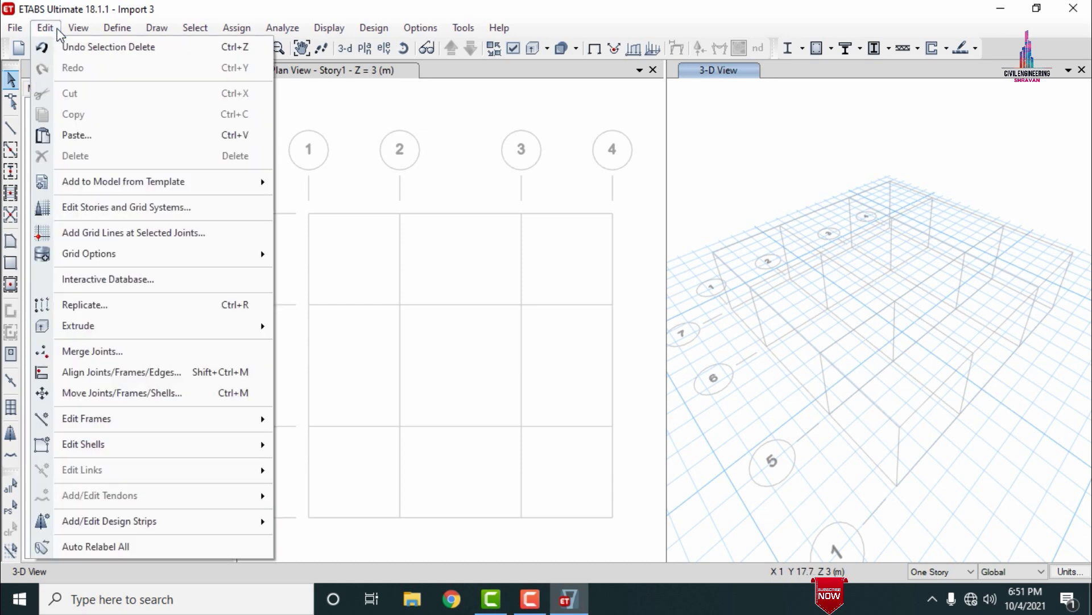
From the plan view's Add/Modify Grids, review grid system G1's grid lines and close its details
click(344, 117)
click(316, 141)
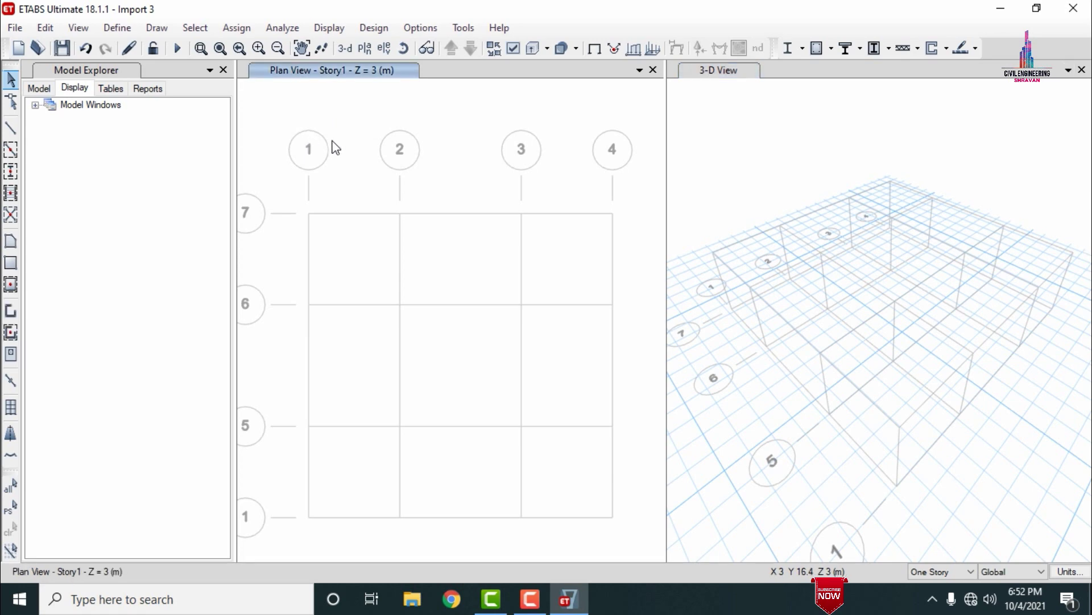
right_click(335, 142)
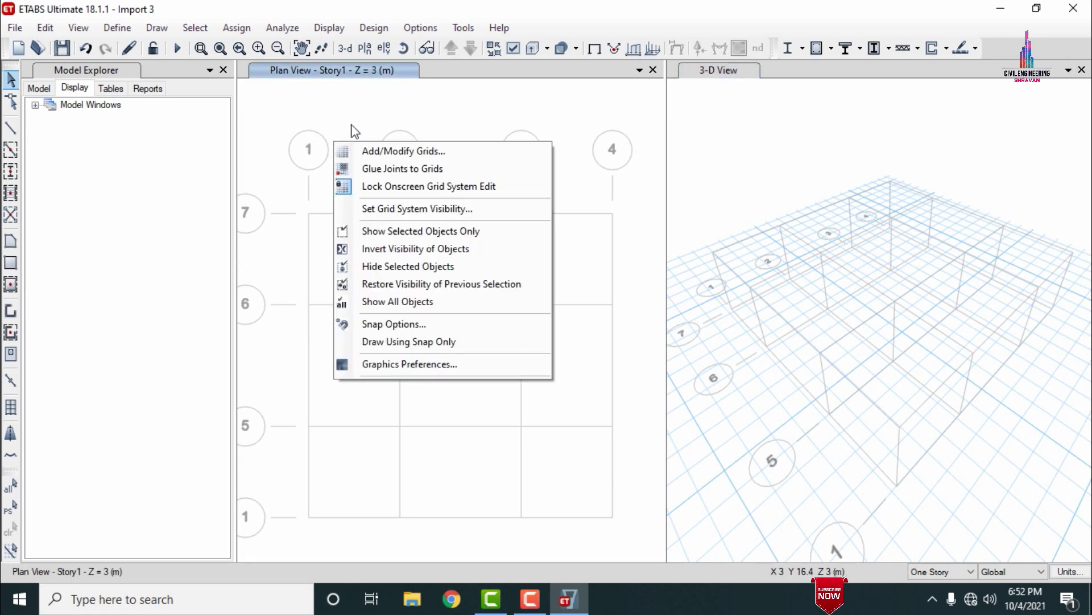
click(395, 156)
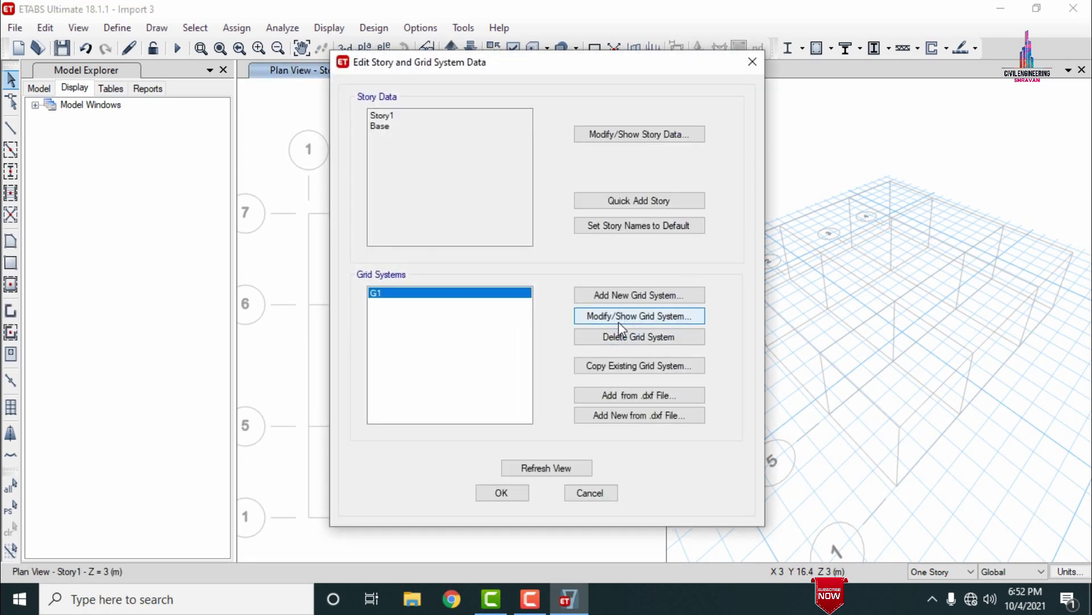
click(619, 318)
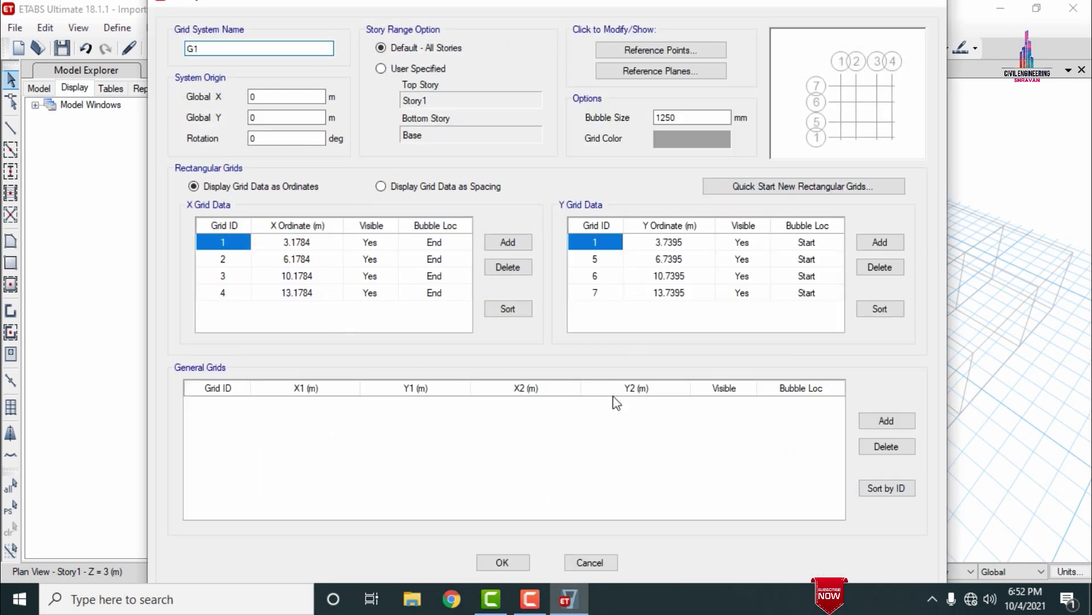
click(614, 563)
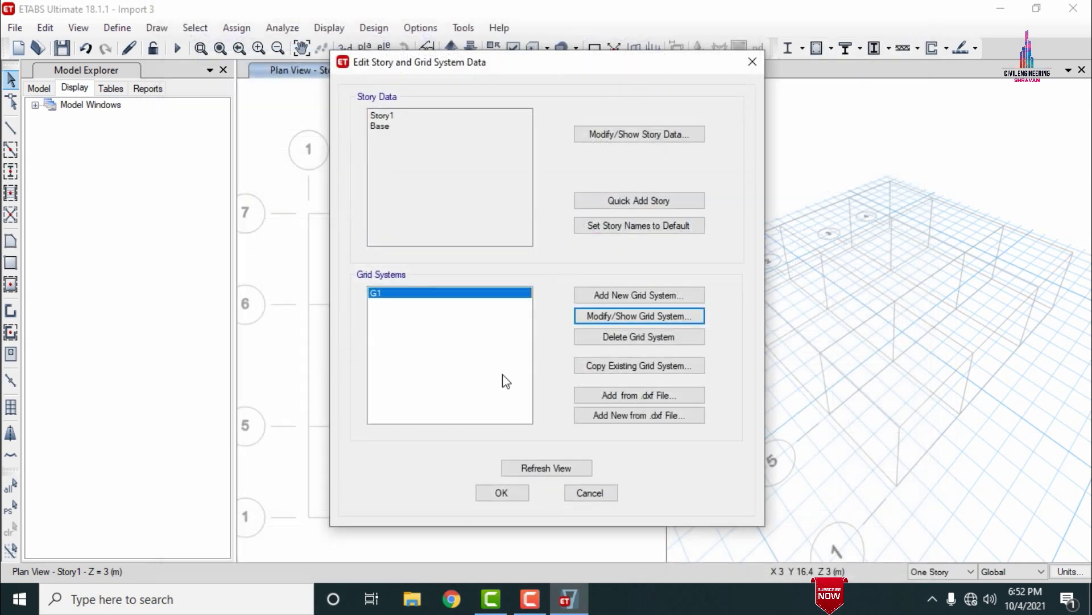
Add five stories above Story1 at the existing 3 m height, giving Story1–Story6 up to 18 m
click(606, 134)
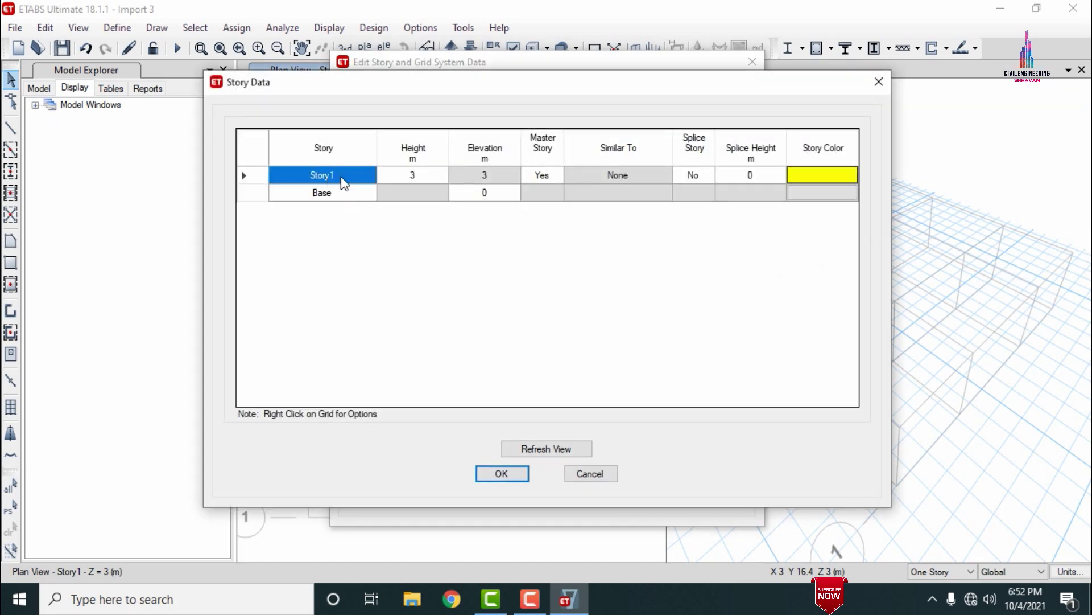
right_click(343, 179)
mouse_move(410, 227)
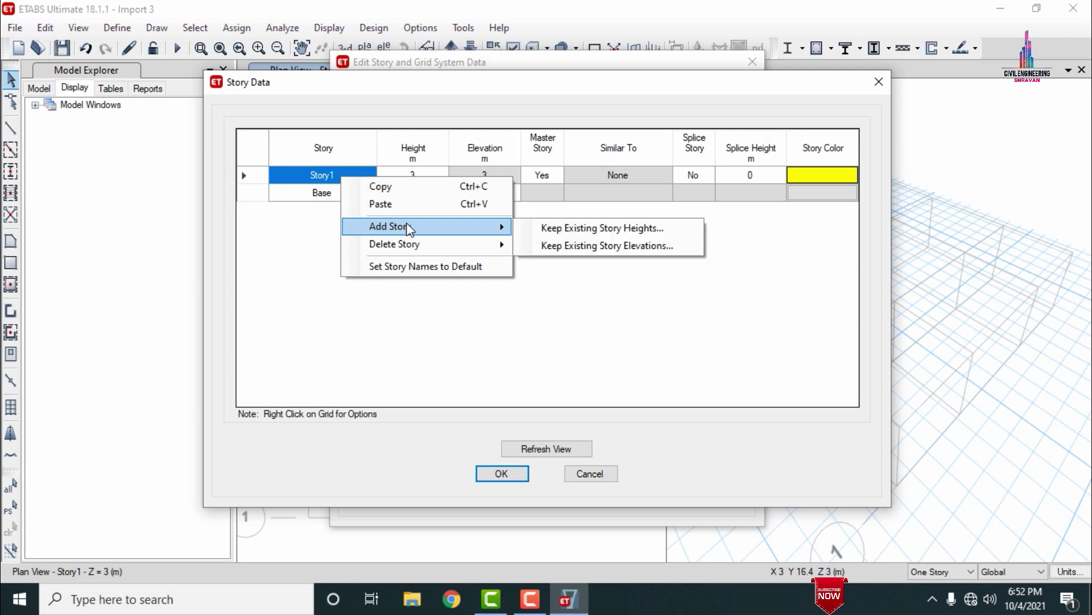
click(579, 229)
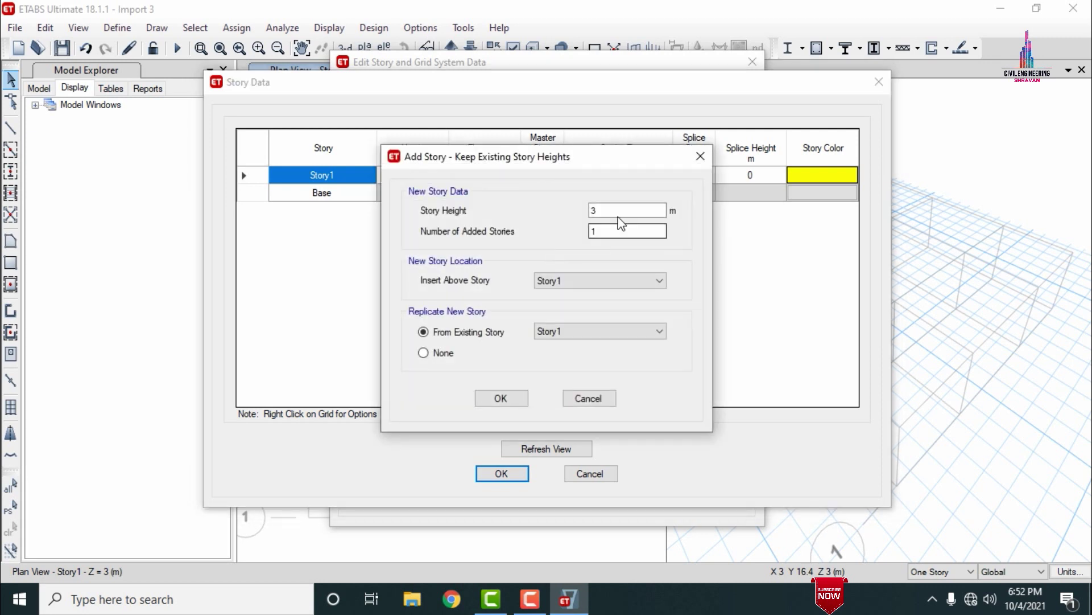
drag(611, 228, 589, 230)
text(5)
click(503, 398)
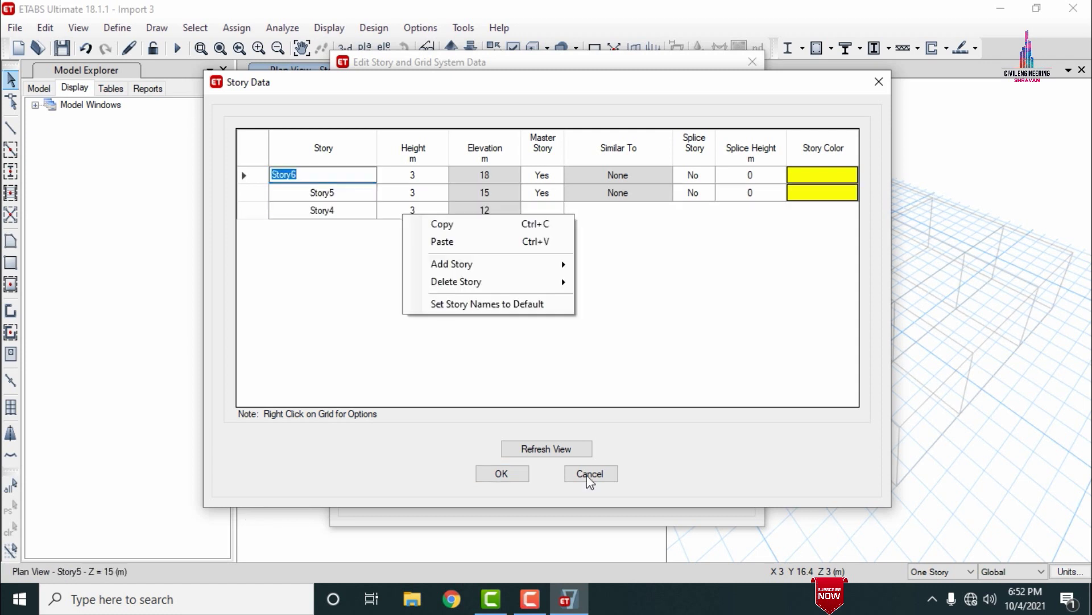
click(358, 343)
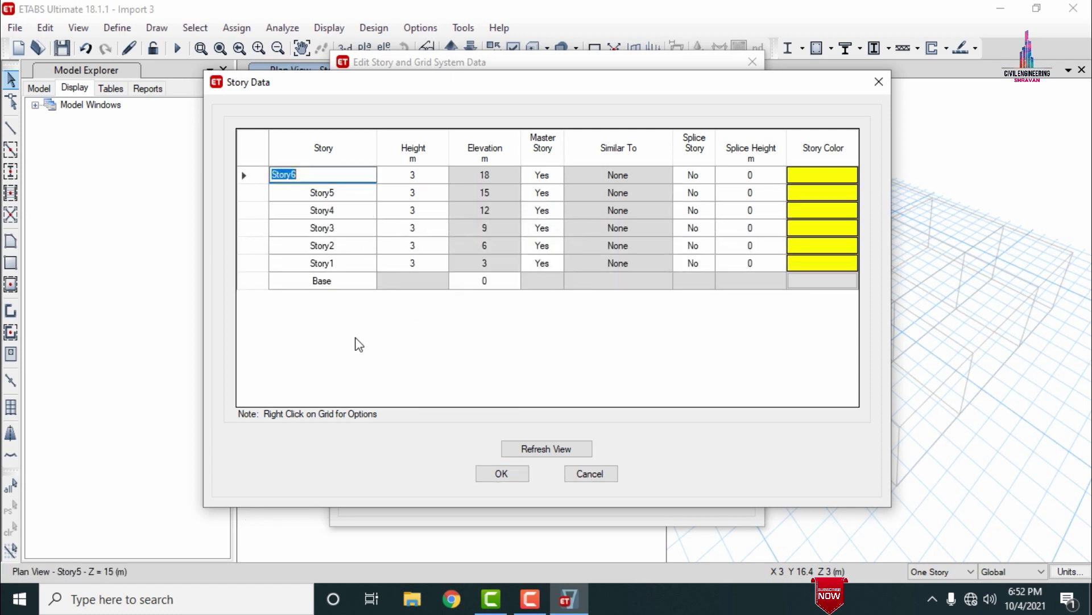
click(505, 477)
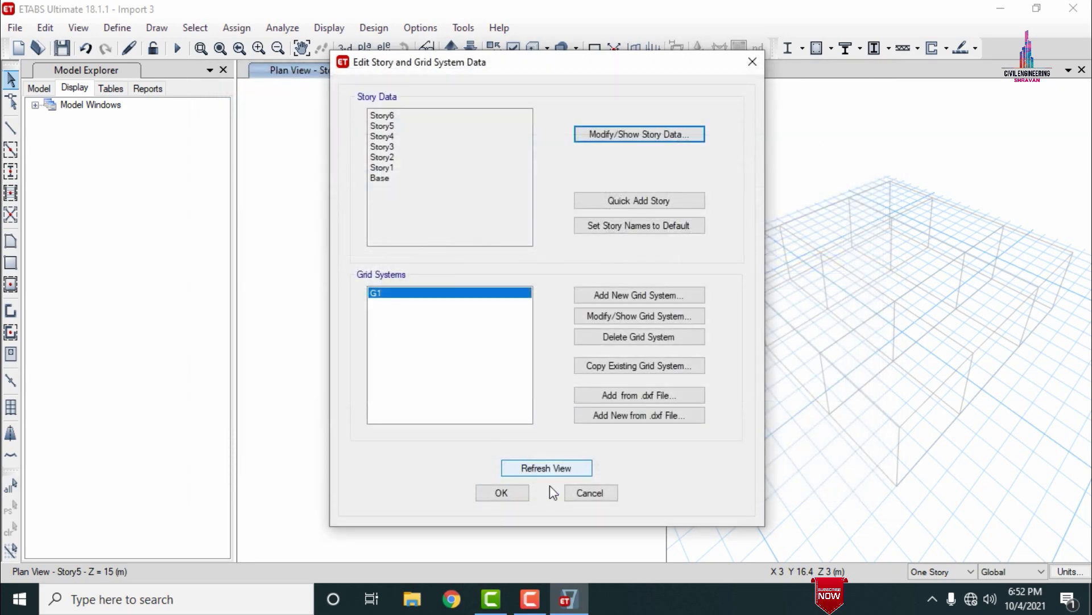
click(522, 495)
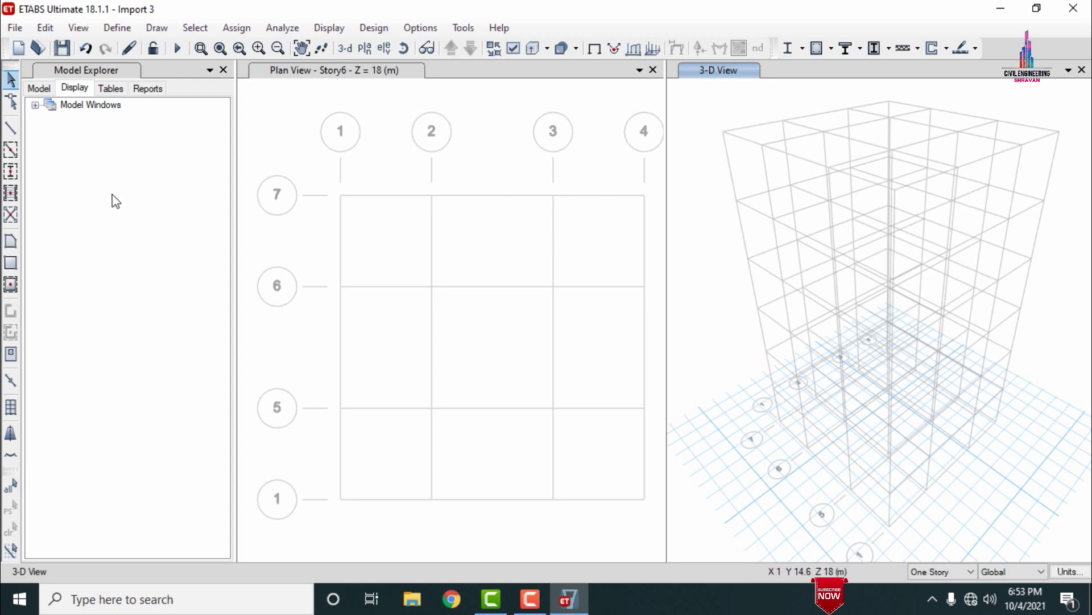
Quick-draw section B beams along every grid line with the All Stories option
click(9, 151)
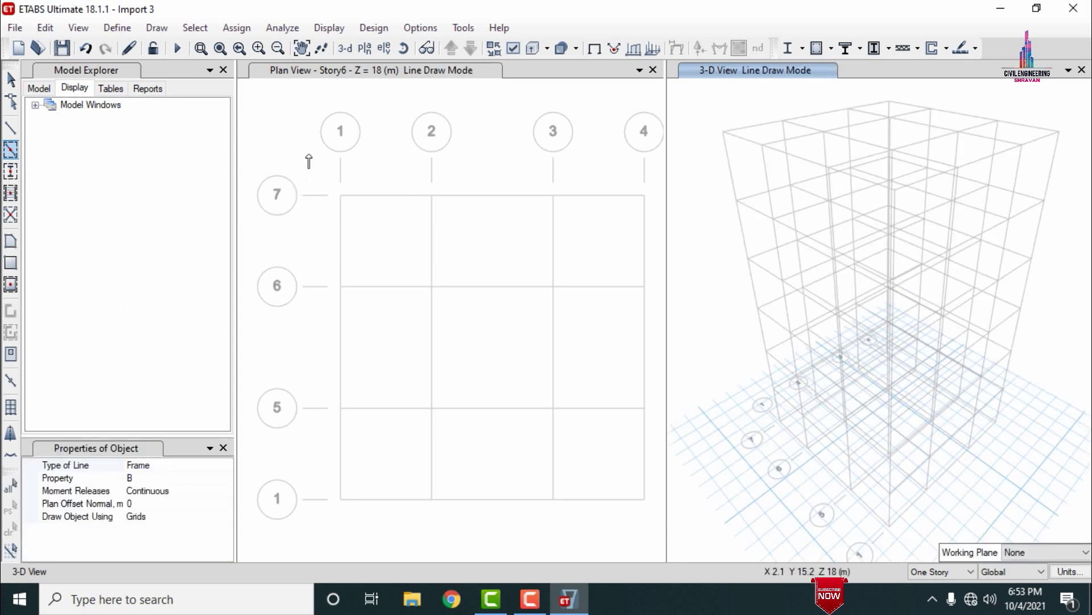
click(967, 572)
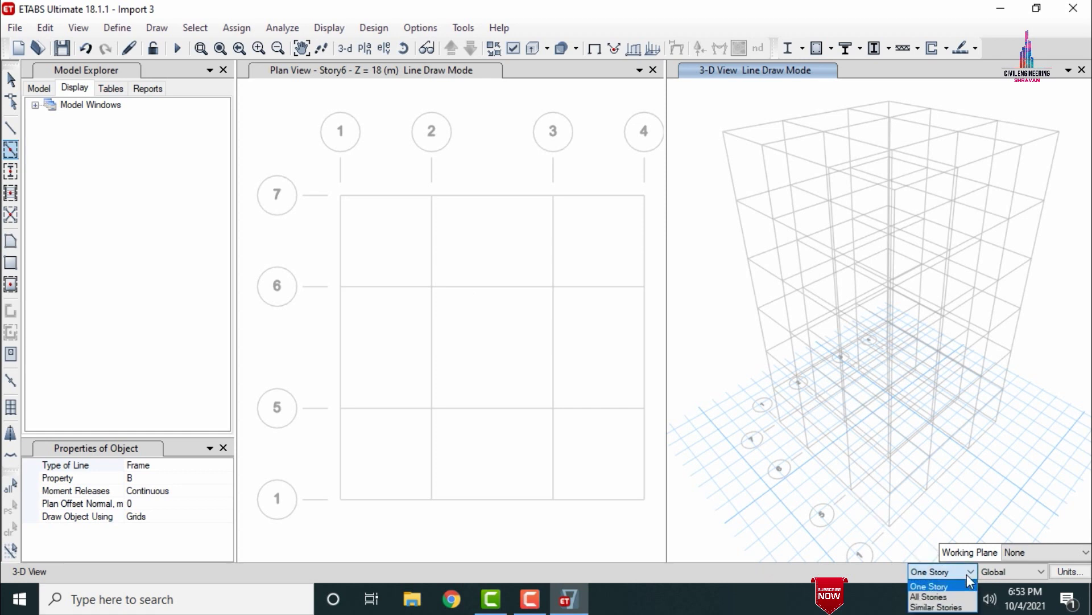
click(945, 597)
mouse_move(288, 170)
mouse_down()
mouse_move(568, 421)
mouse_move(664, 529)
mouse_move(656, 532)
mouse_up()
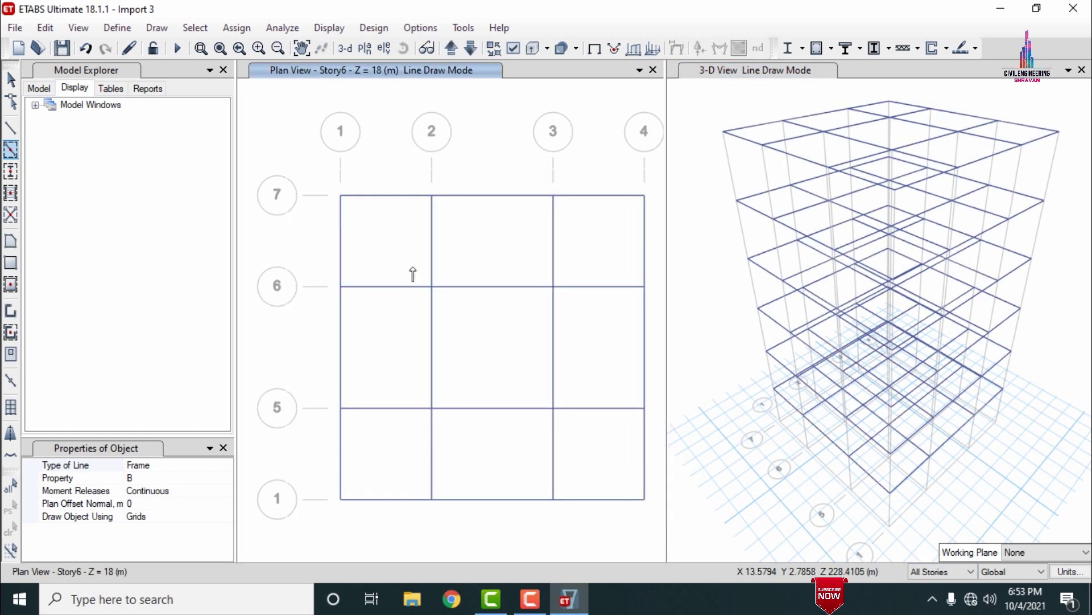
click(10, 171)
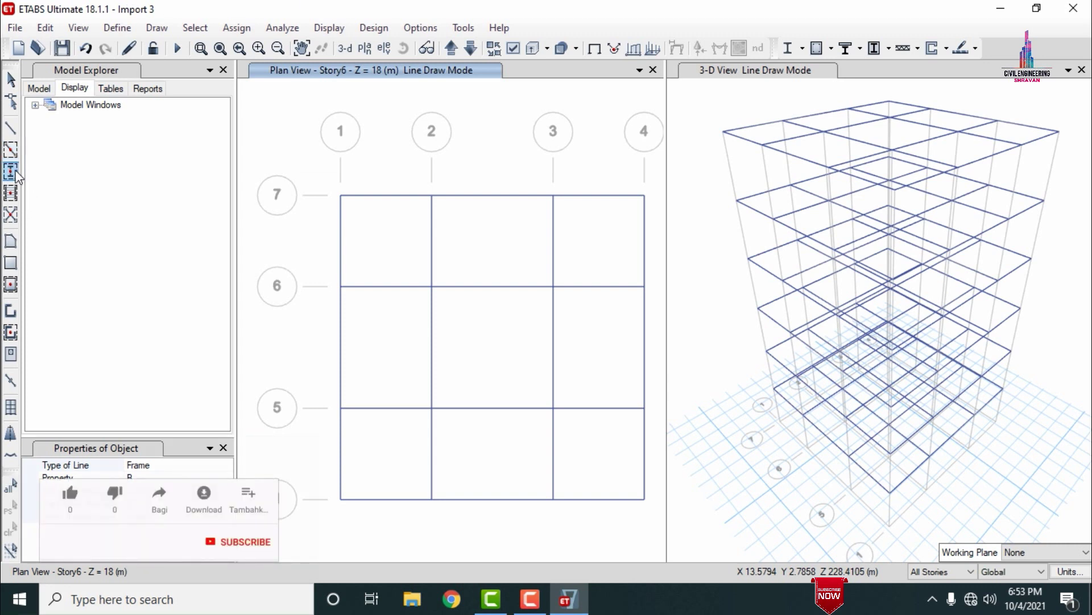
Place section C columns at all 16 grid intersections through every storey
click(221, 467)
click(226, 466)
click(171, 476)
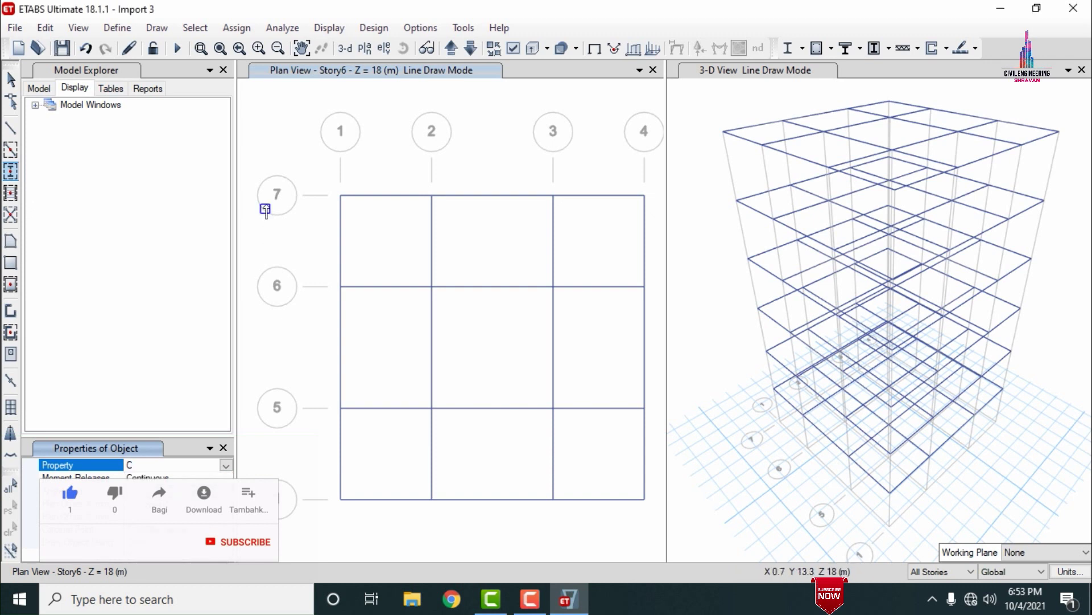
mouse_move(285, 164)
mouse_down()
mouse_move(596, 426)
mouse_move(677, 553)
mouse_move(655, 555)
mouse_up()
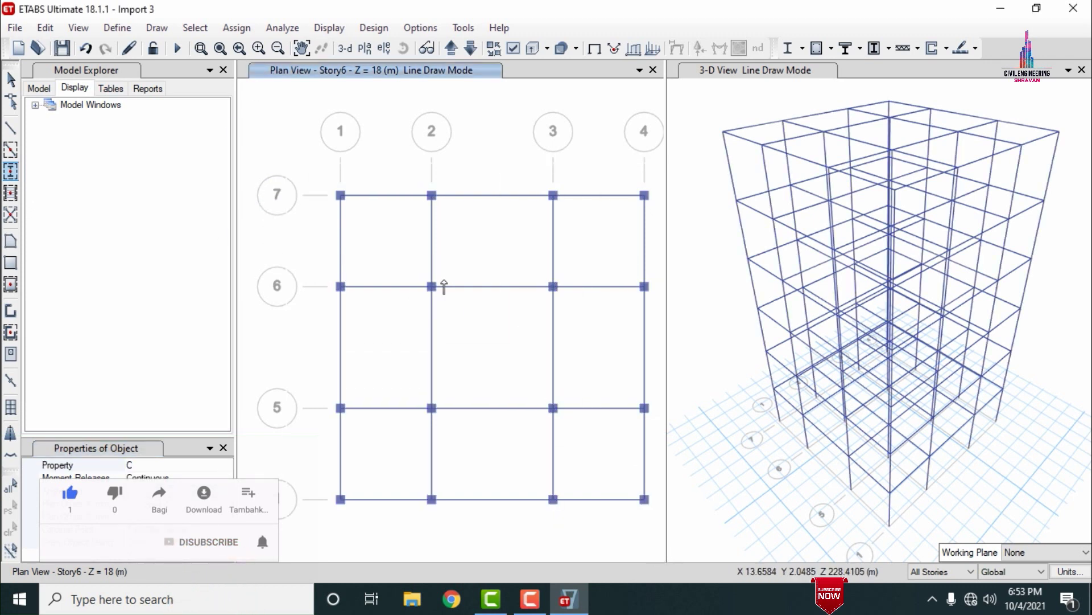
click(10, 284)
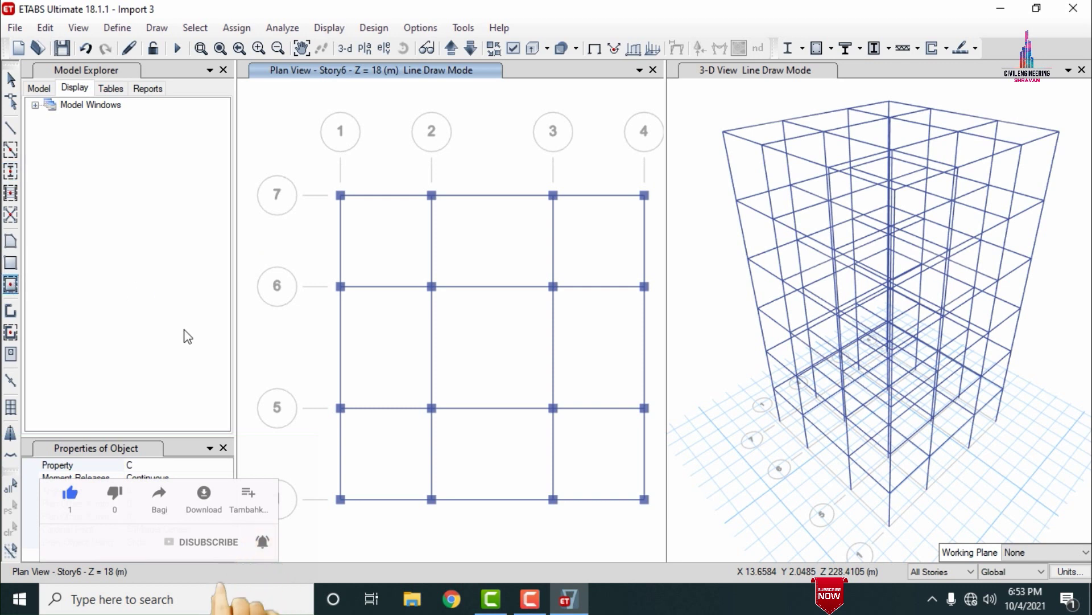
click(225, 465)
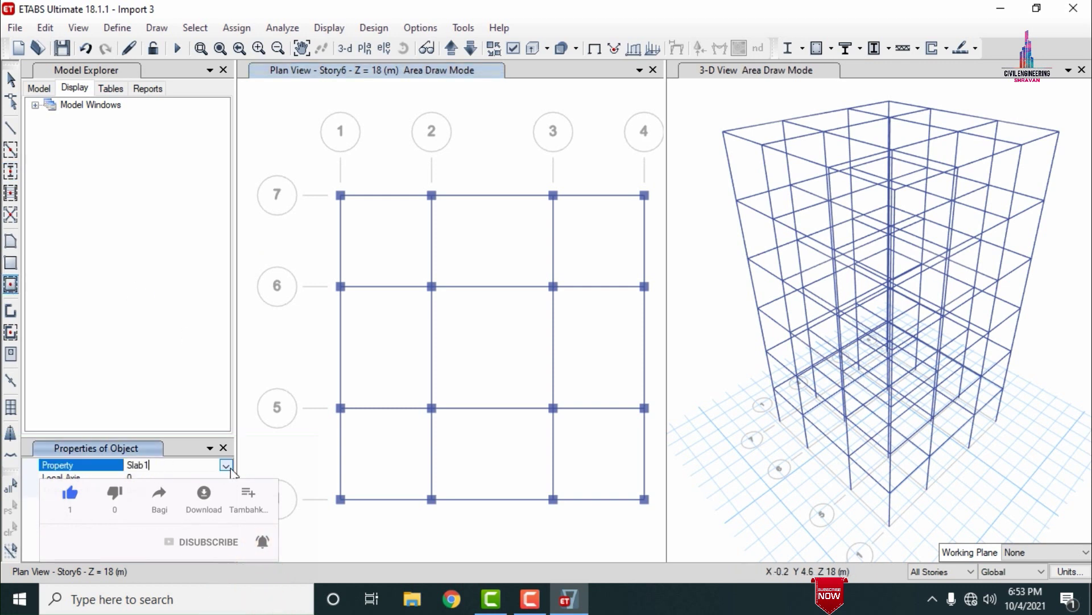
Fill all nine grid bays with S120 slabs on every storey
click(226, 465)
click(148, 490)
drag(301, 157, 658, 548)
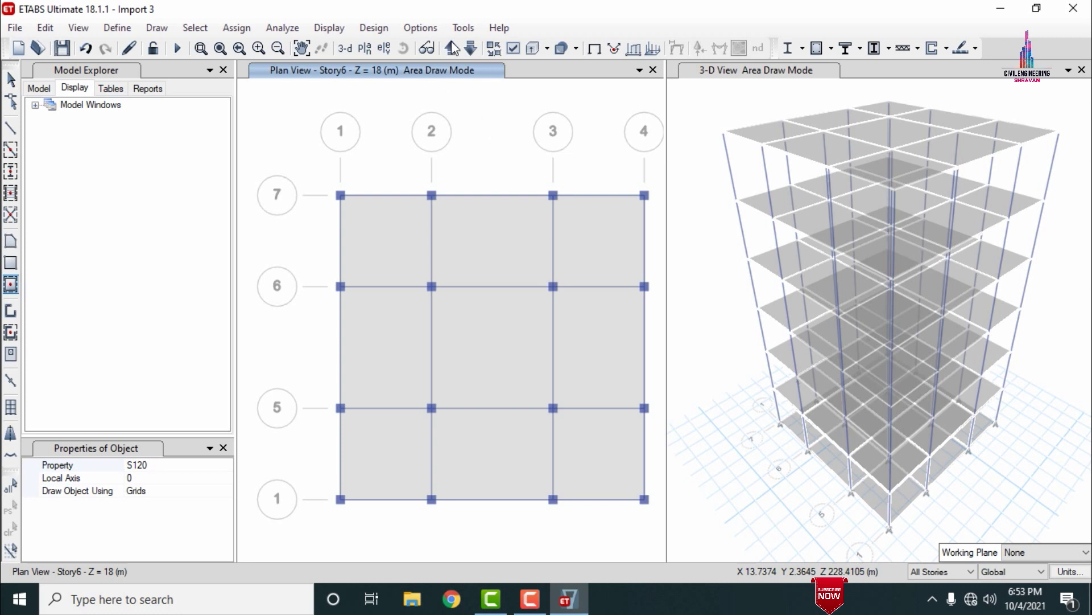
key(Escape)
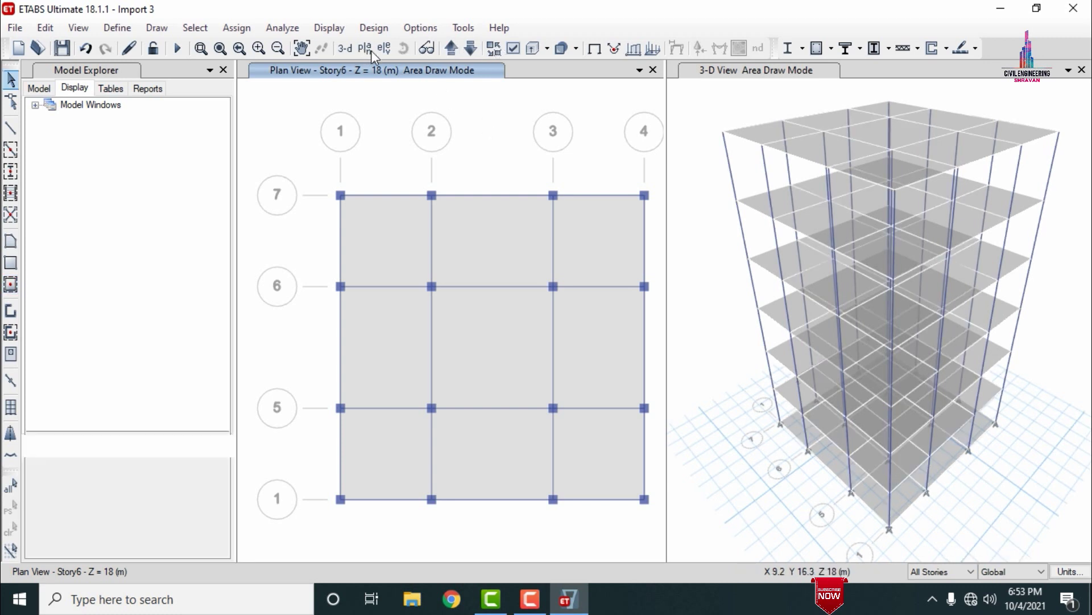
Restore the 3-D building view in the right pane
click(365, 48)
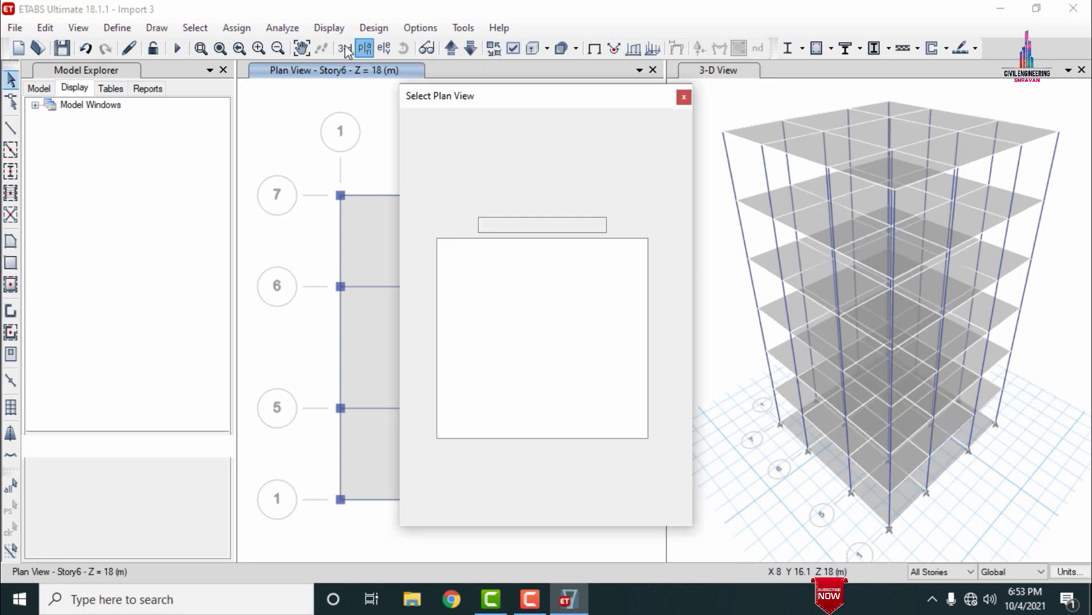
key(Return)
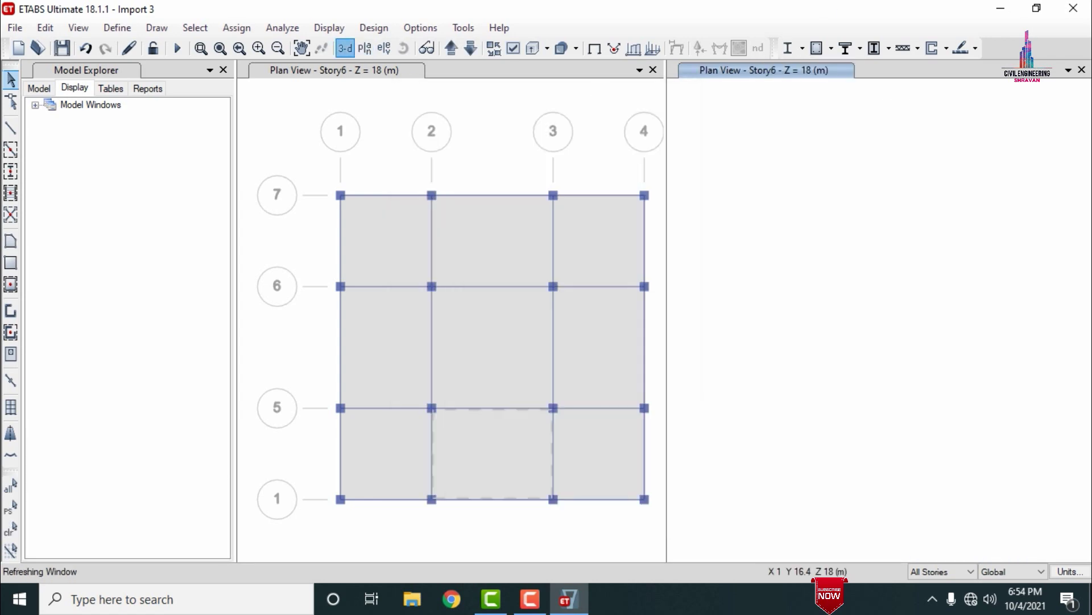
click(470, 130)
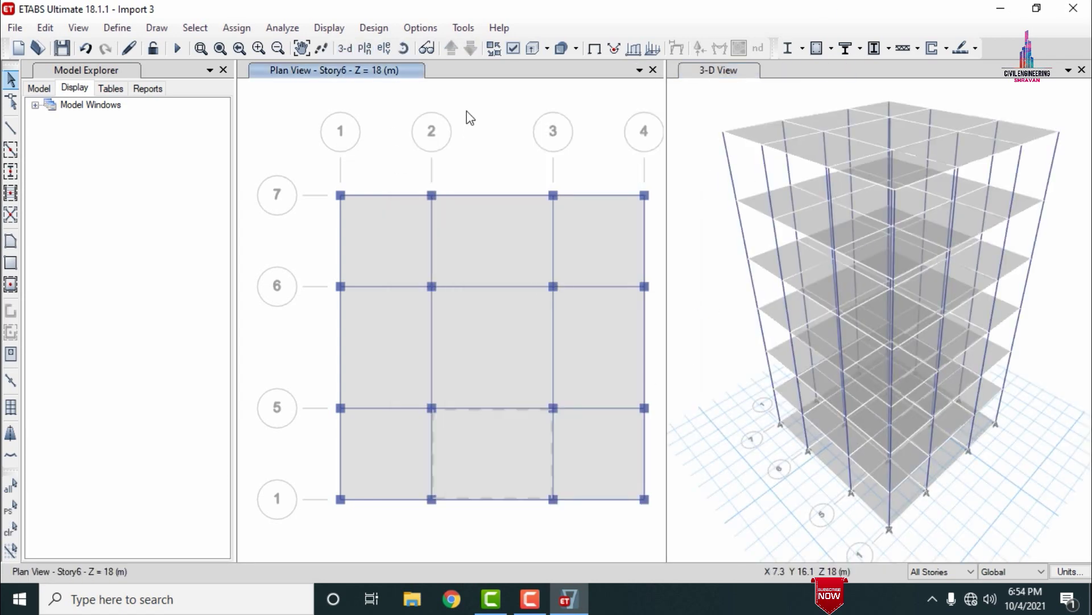
With the One Story option, select all slab panels on the Base plan for deletion
click(934, 571)
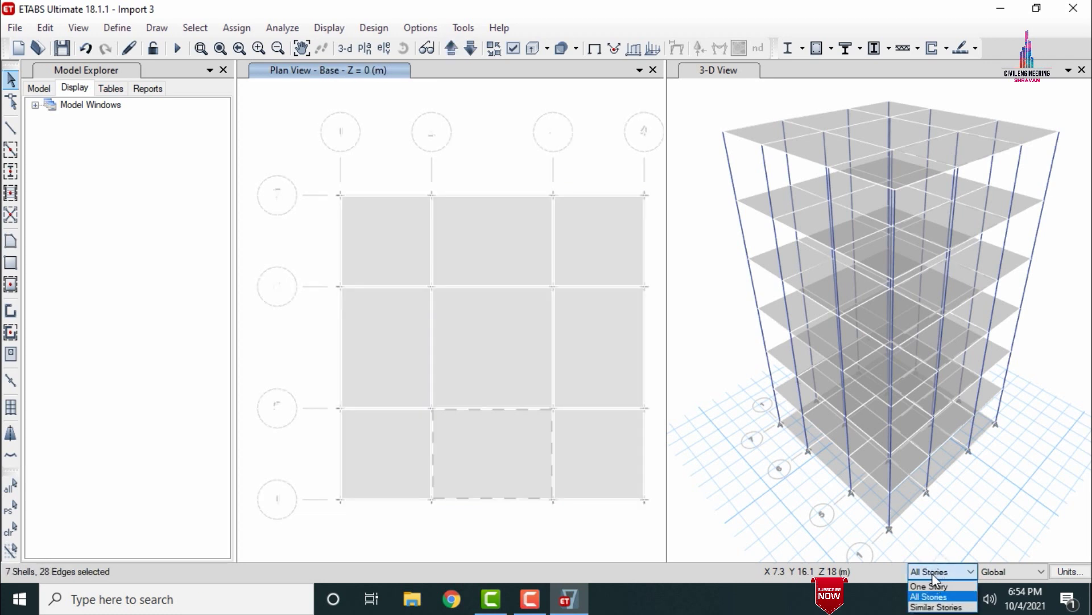
click(929, 586)
drag(286, 144, 662, 535)
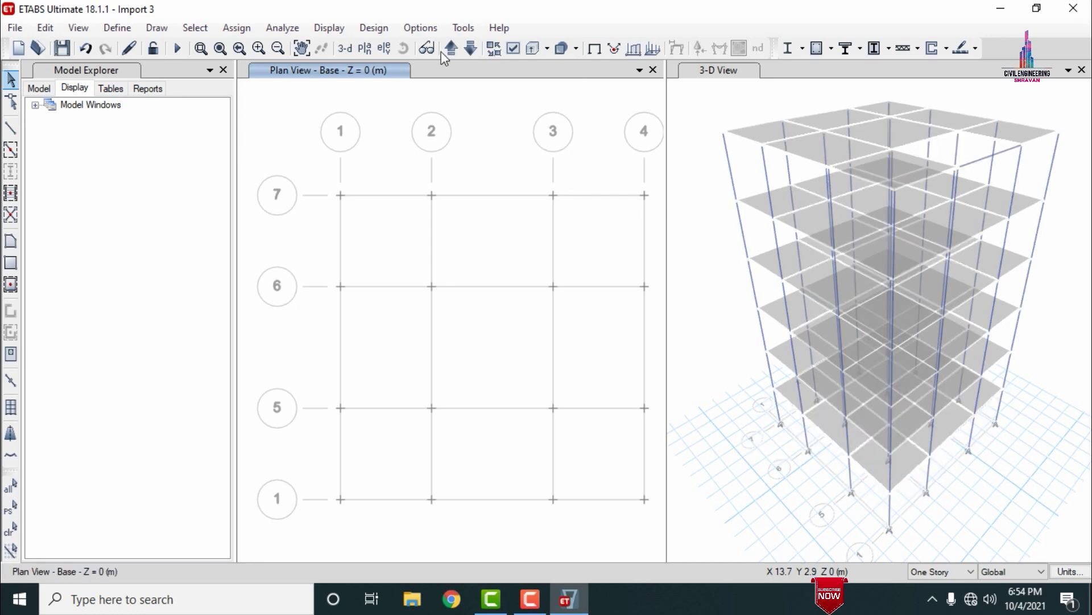
Enable Extrude Frames and Extrude Shells for all windows in Set Display Options
click(520, 45)
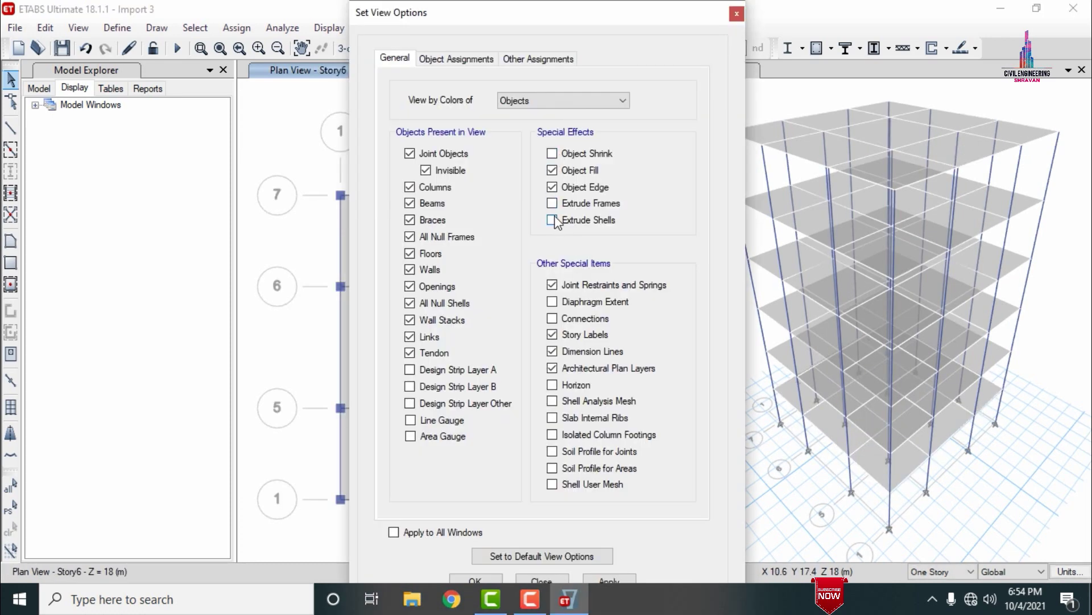
click(552, 220)
mouse_move(606, 18)
mouse_down()
mouse_move(602, 5)
mouse_move(599, 18)
mouse_up()
click(599, 579)
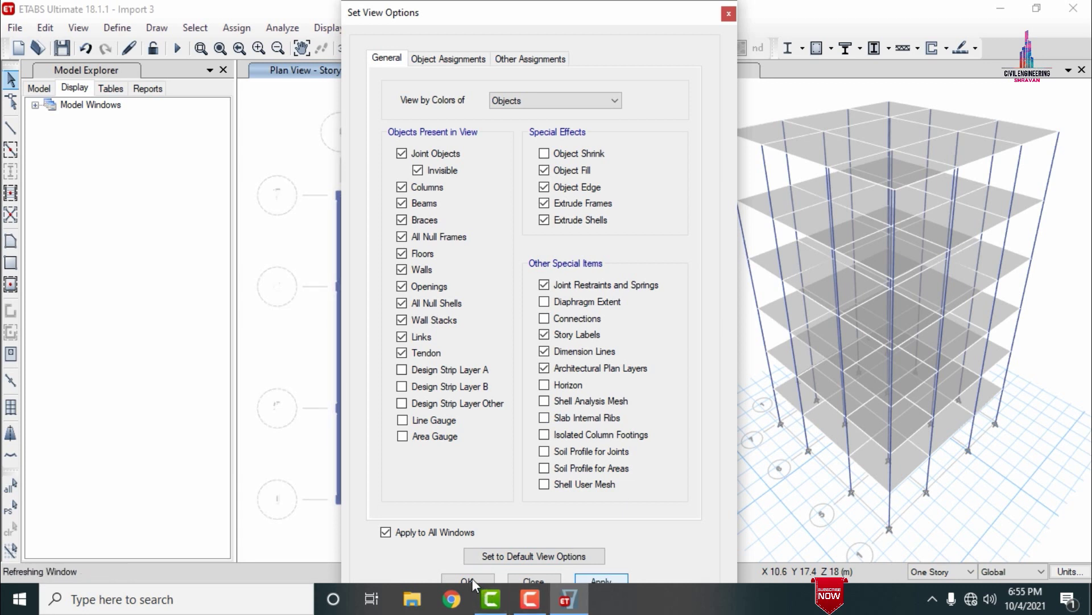
click(479, 576)
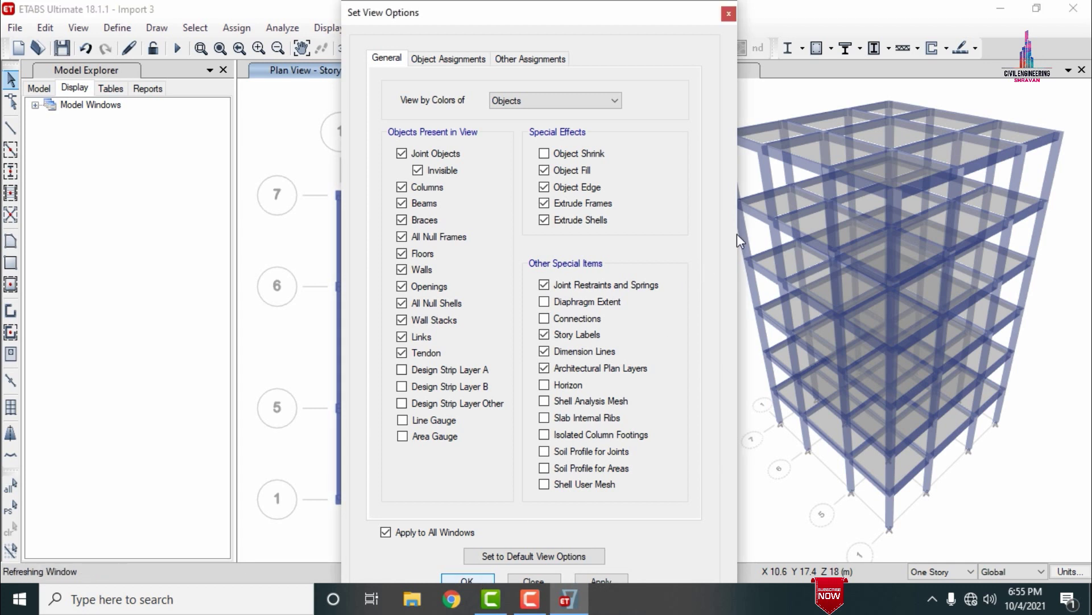